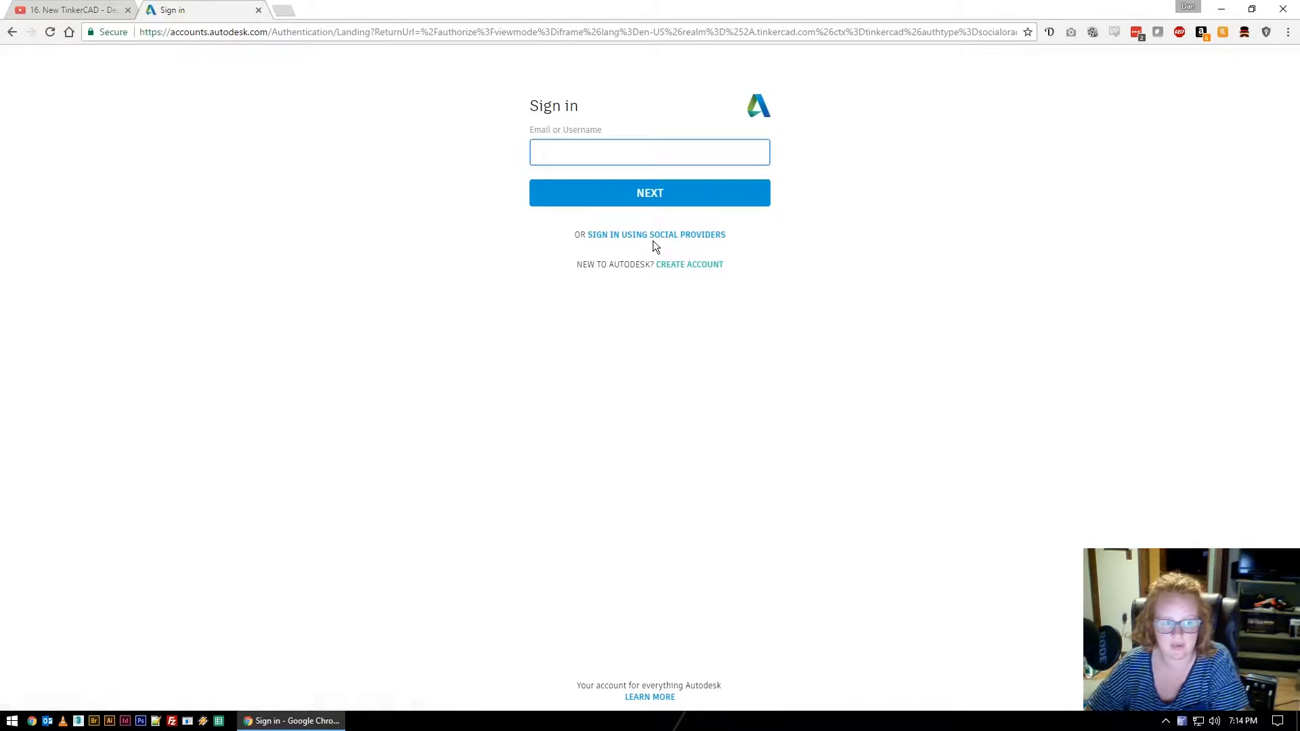
Sign in to Autodesk Account through Google, entering the account e-mail and password.
click(700, 237)
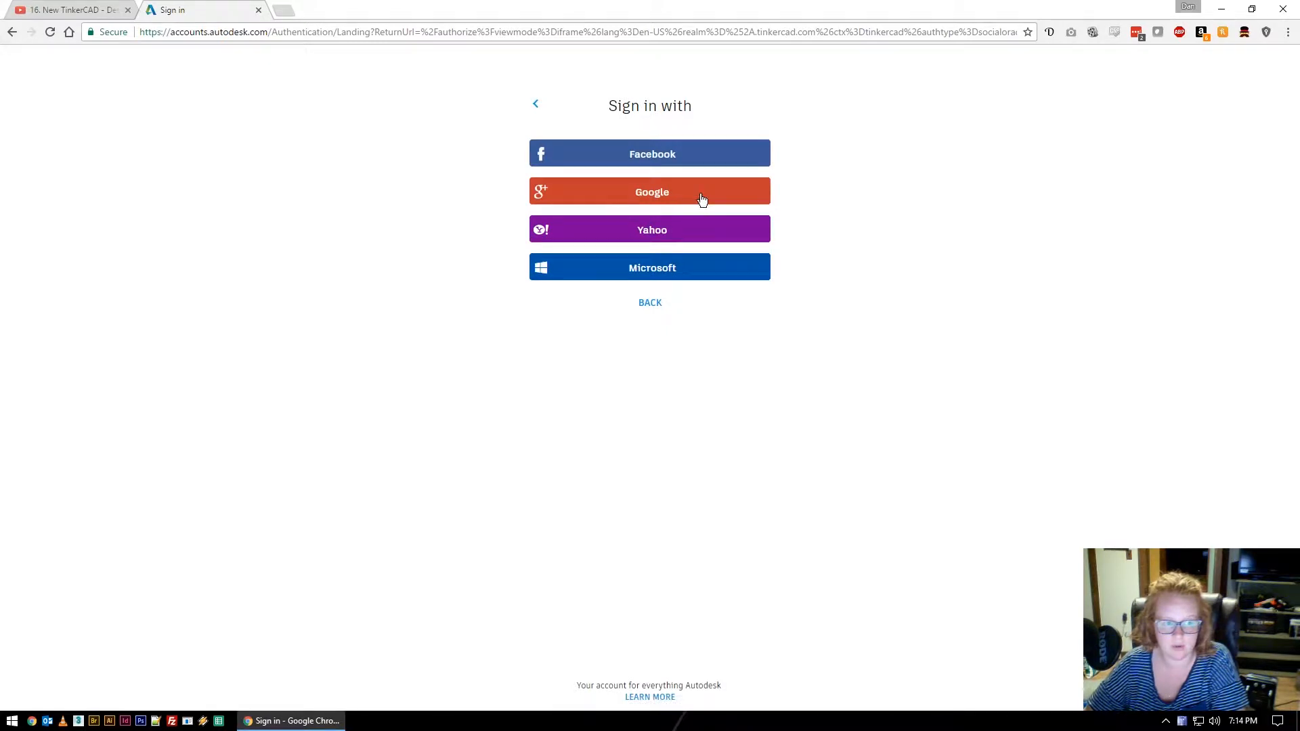
click(702, 199)
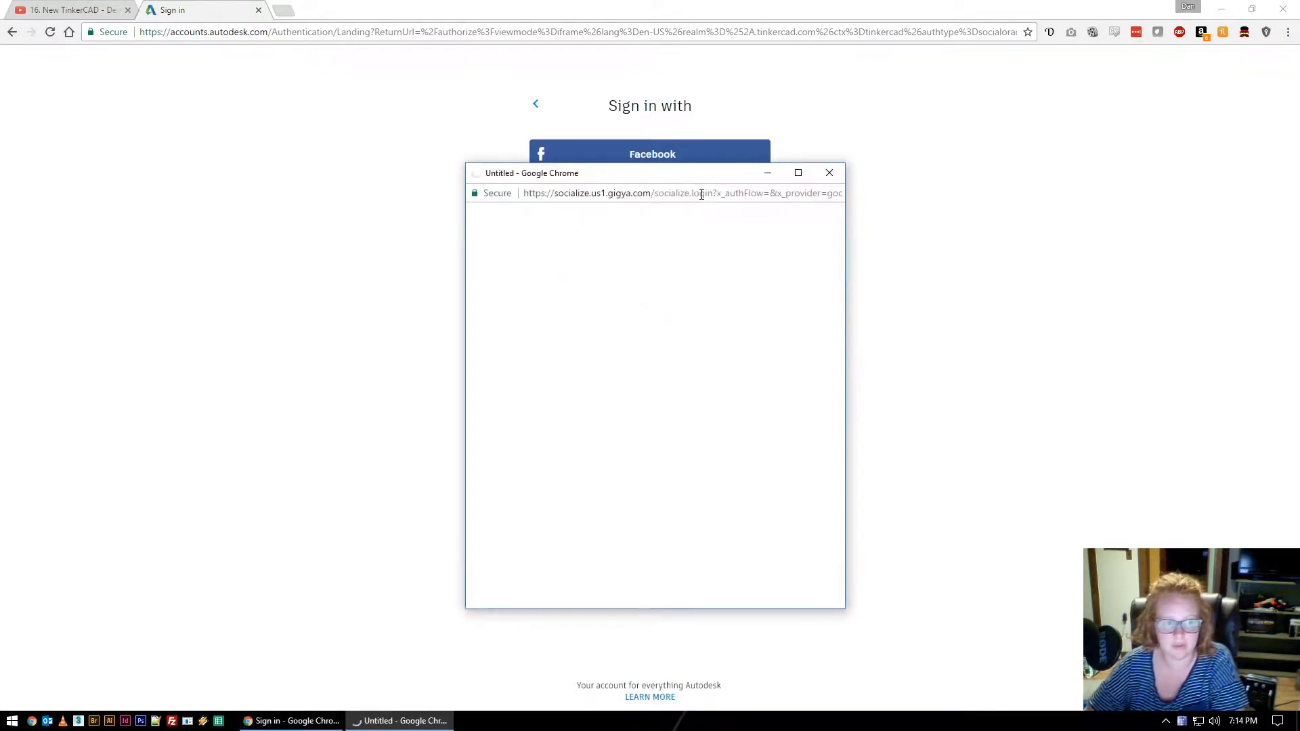
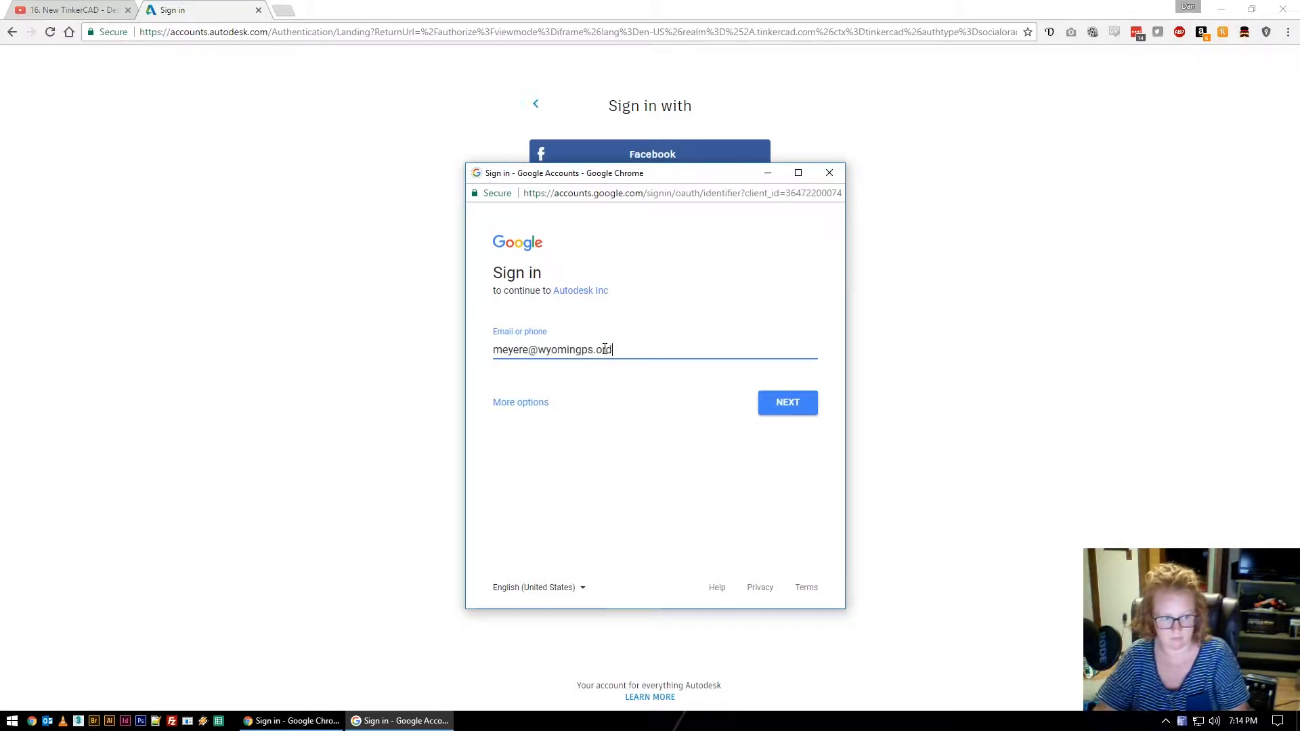
key(Return)
text(••••••••)
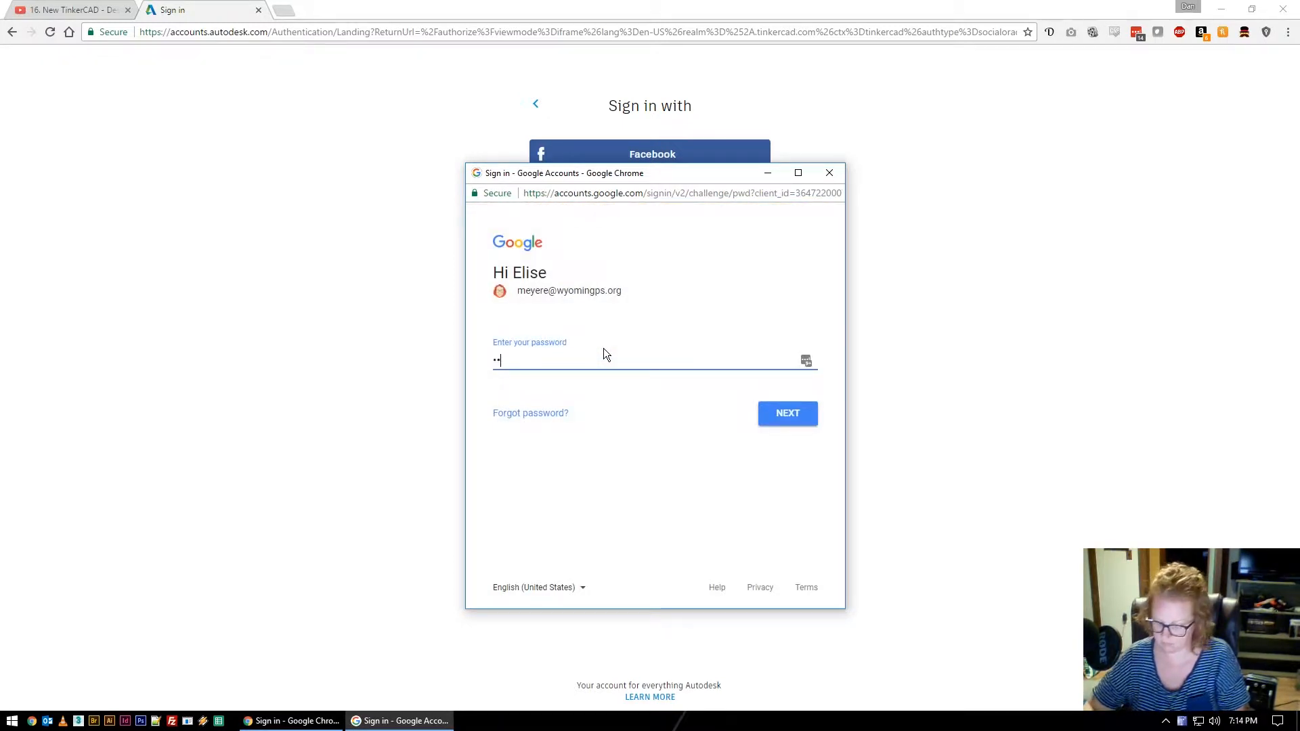
key(Return)
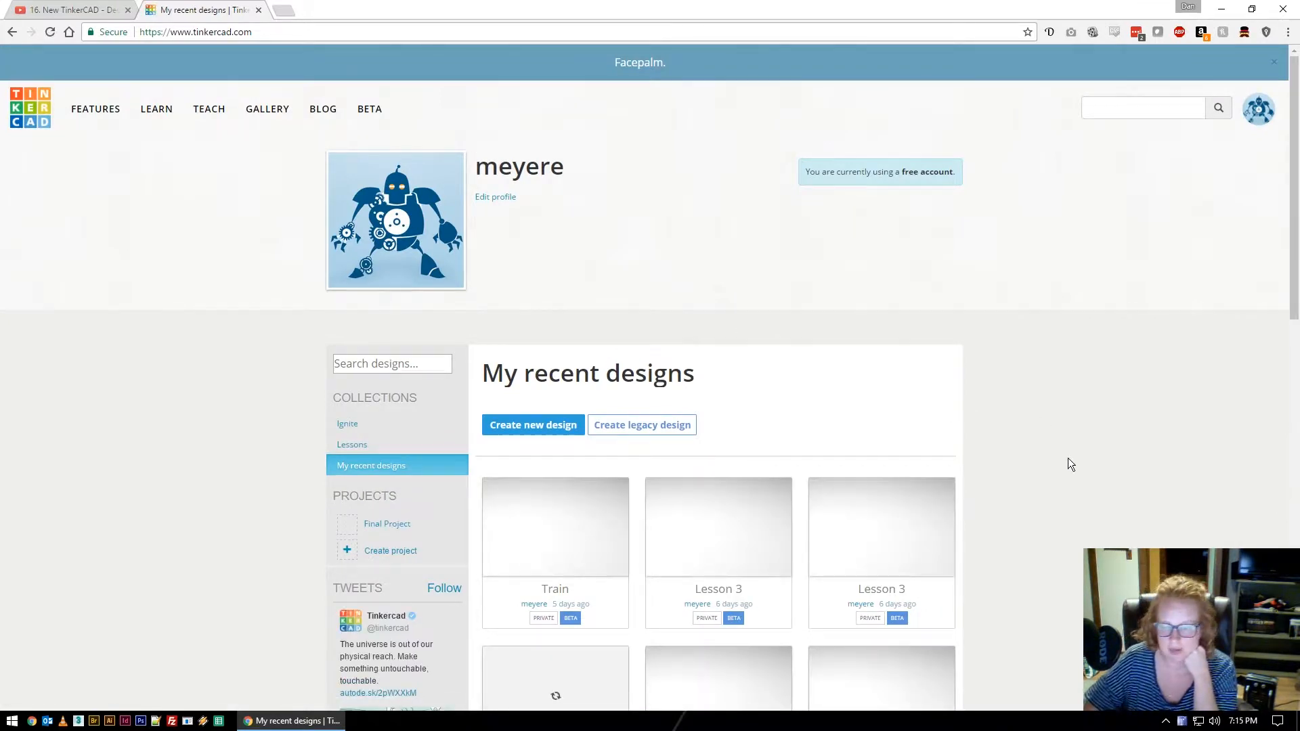
Create a new blank design from the My recent designs page.
scroll(1029, 477, down, 1)
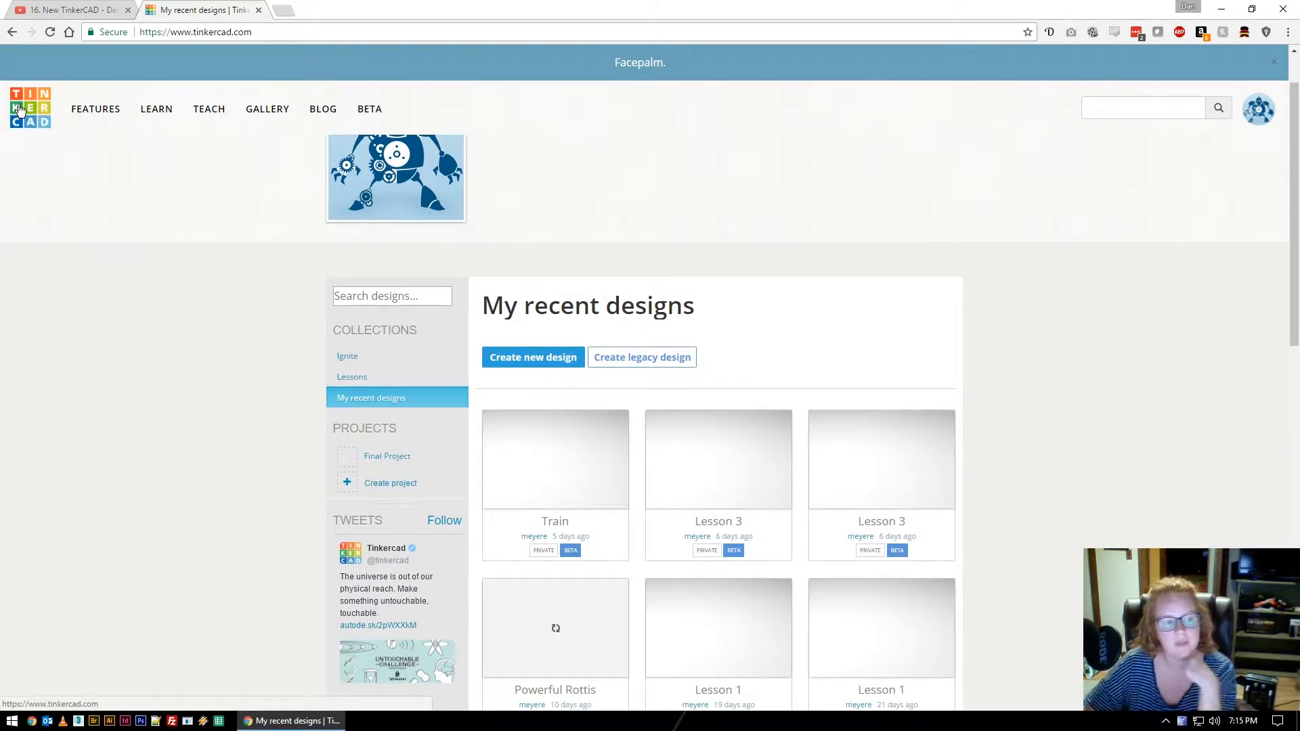
click(564, 363)
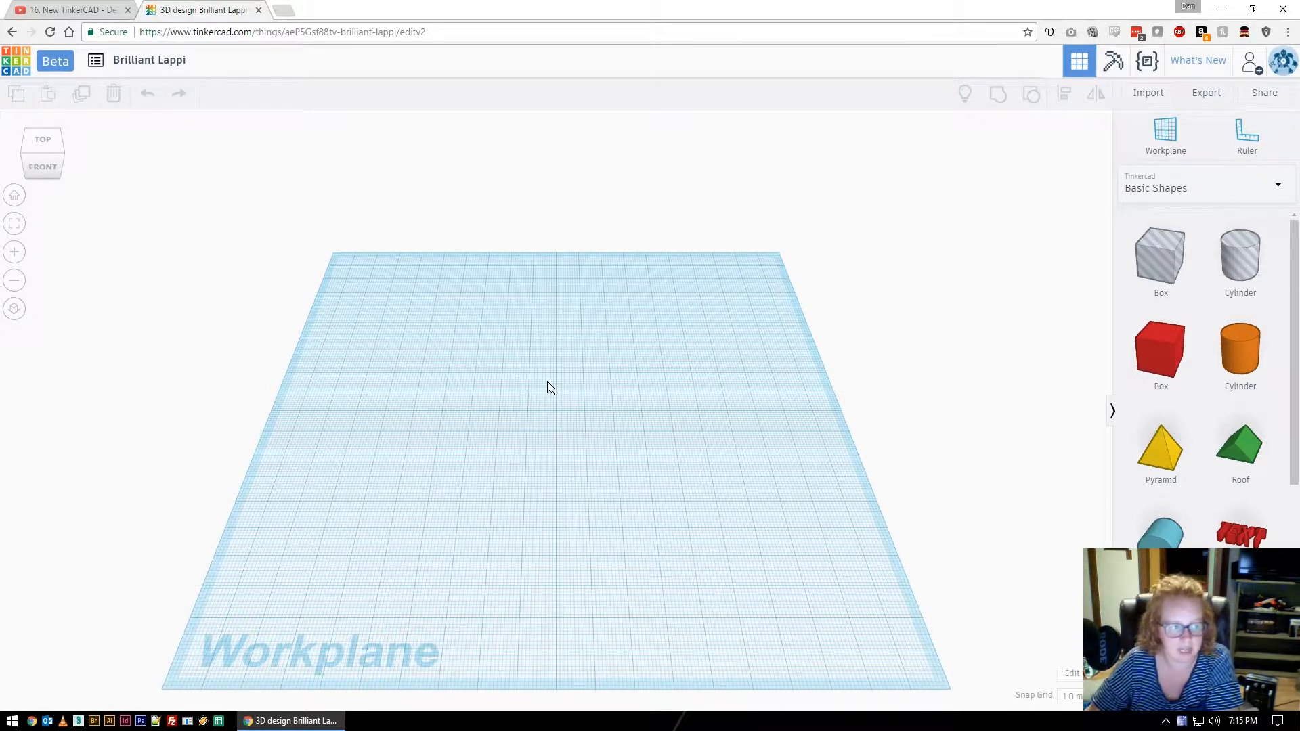
Rename the design to 'Fidget Spinner', correcting the 'Fidgit' misspelling via spell-check.
click(172, 62)
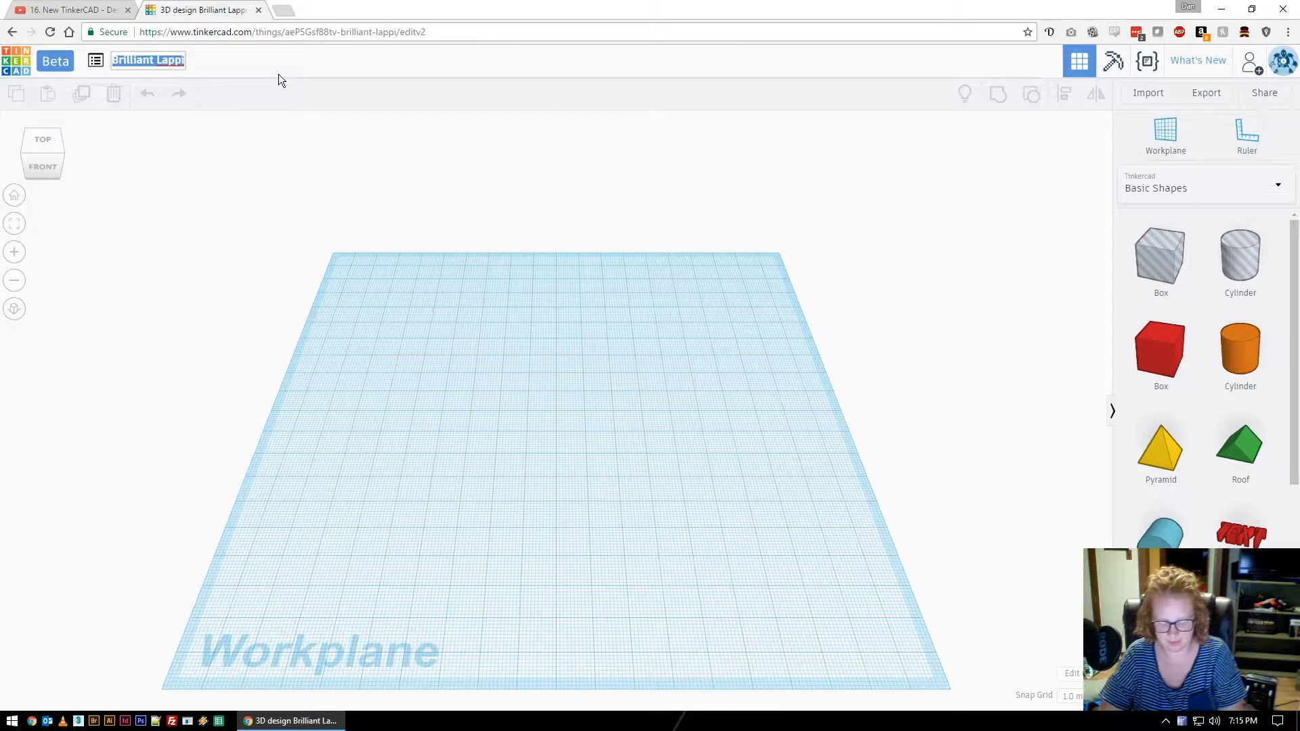
text(Fidgit Sp)
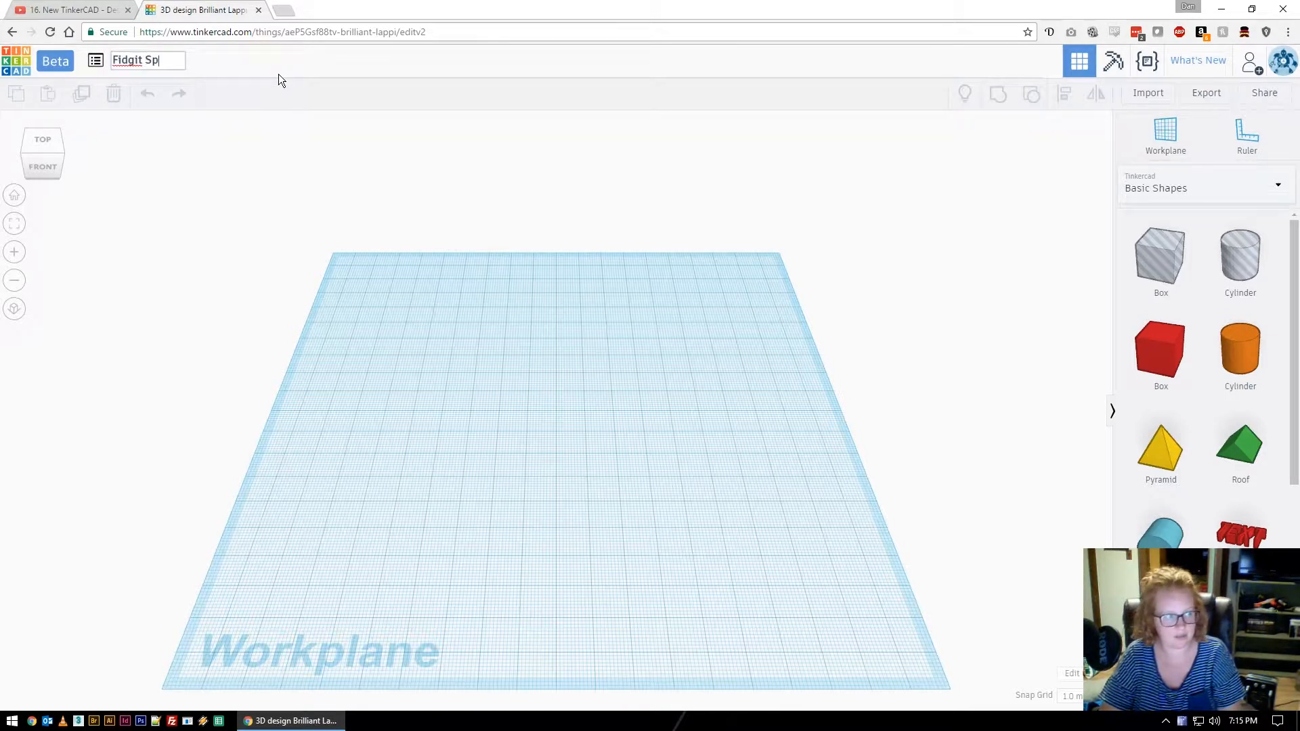
text(=)
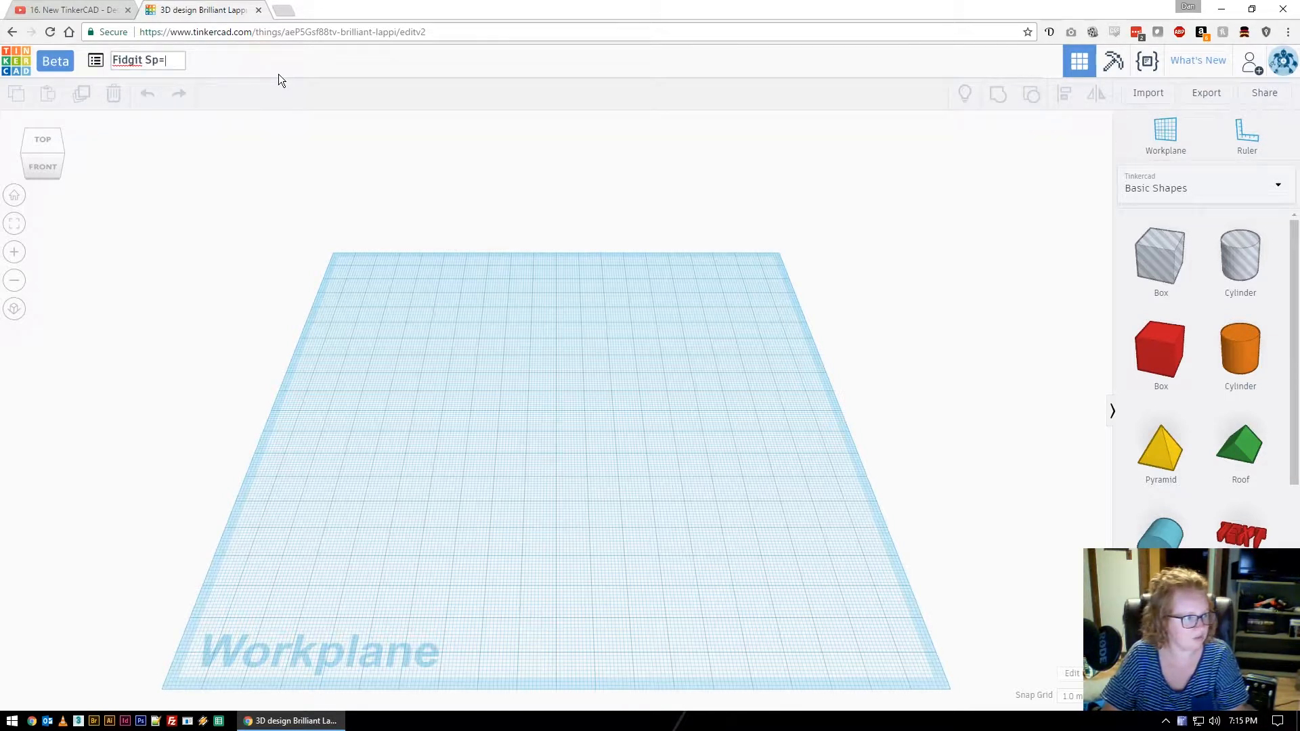
key(BackSpace)
text(inner)
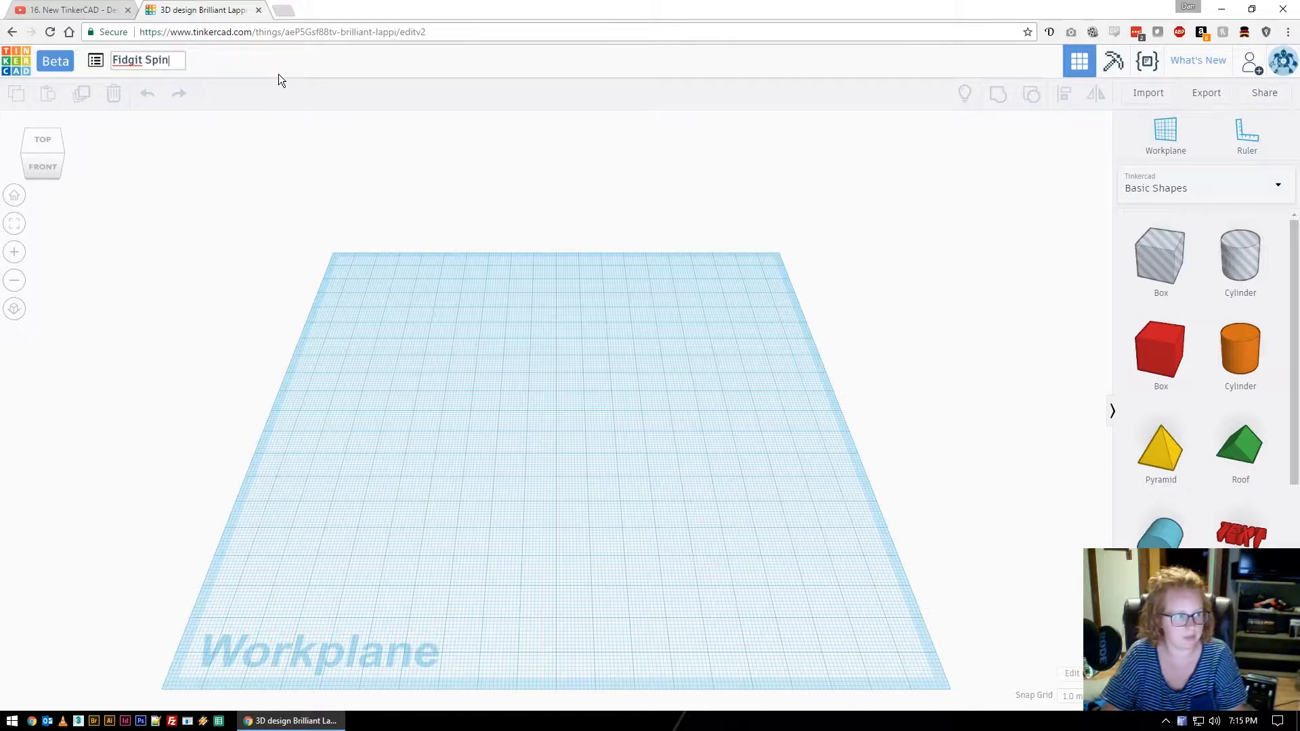
right_click(135, 65)
click(149, 70)
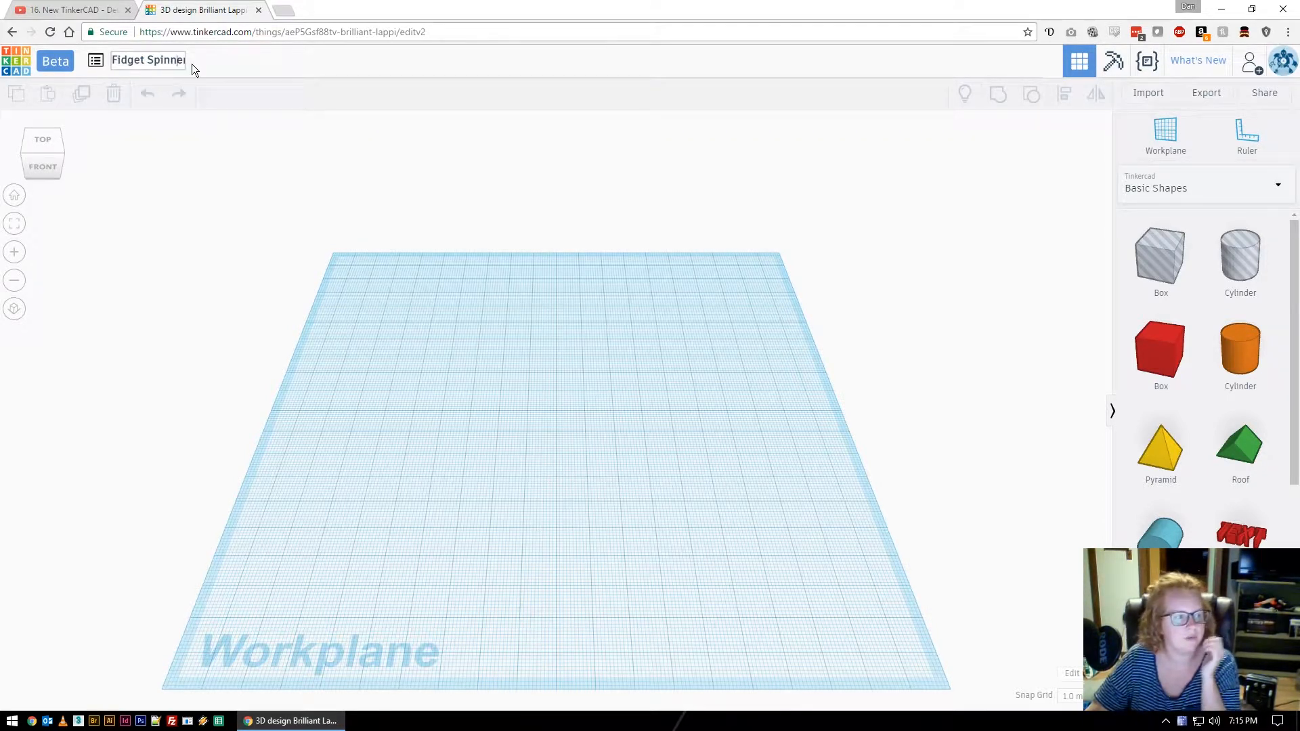
key(End)
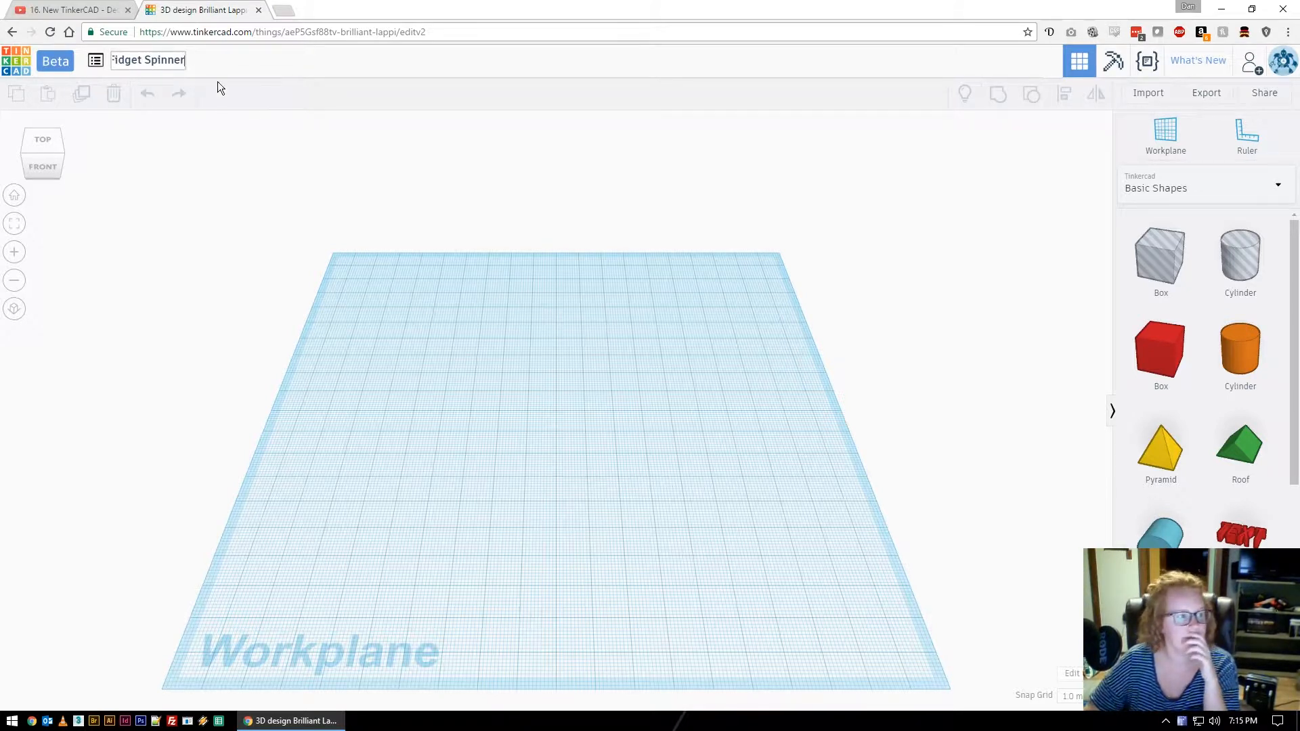
key(Return)
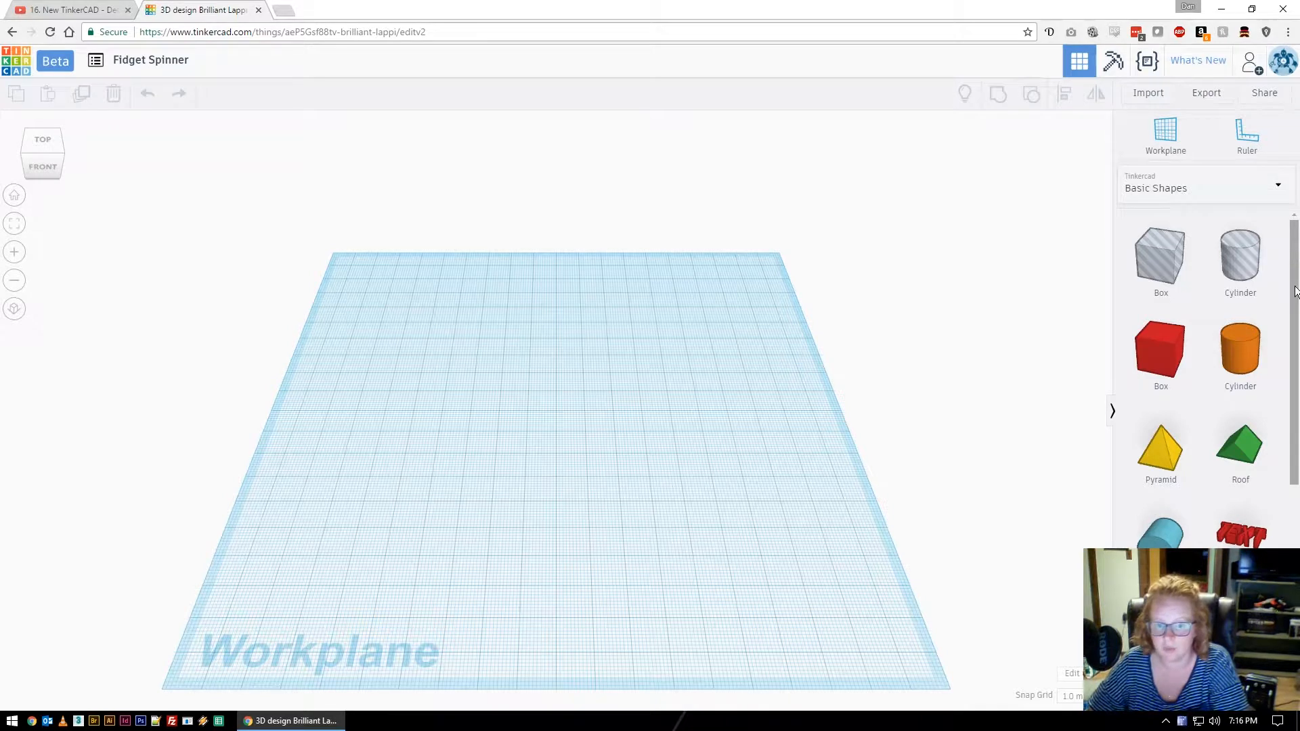
Place an orange cylinder and a cylinder hole, sizing the hole 22.5 by 22.5.
drag(1245, 348, 474, 363)
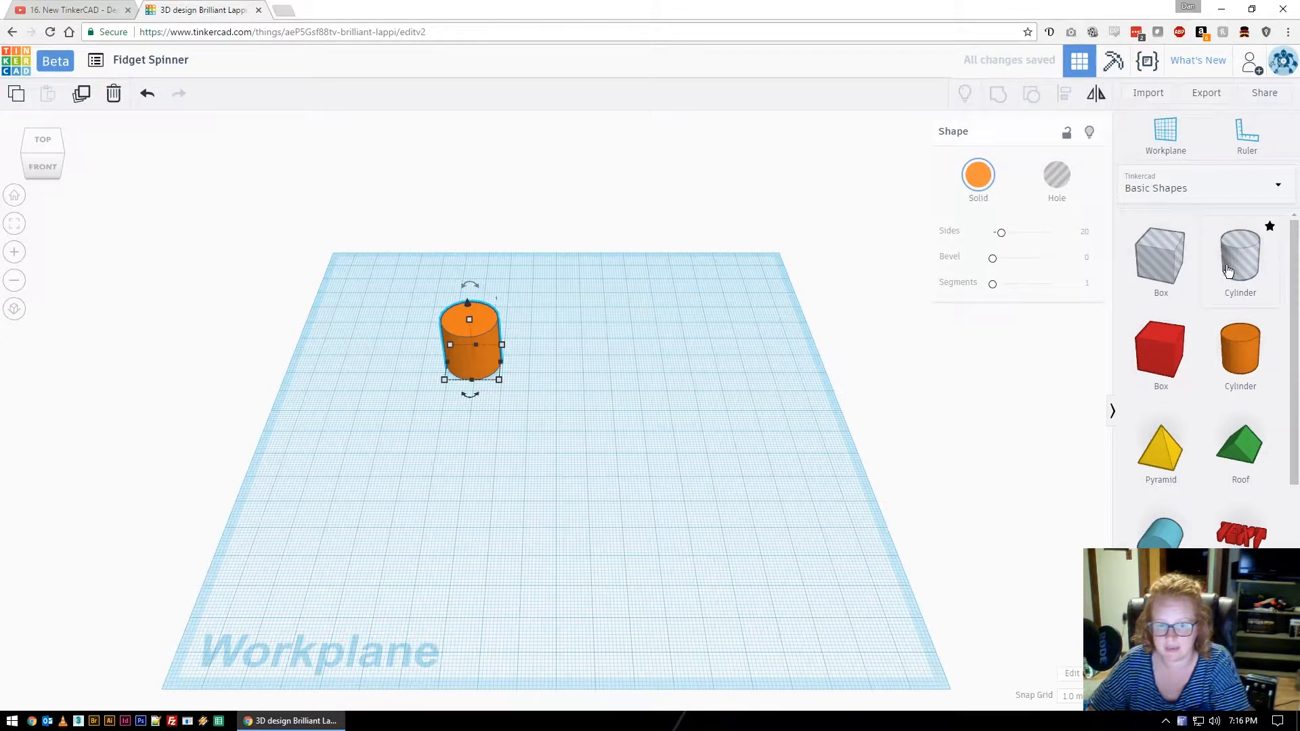
drag(1241, 263, 563, 363)
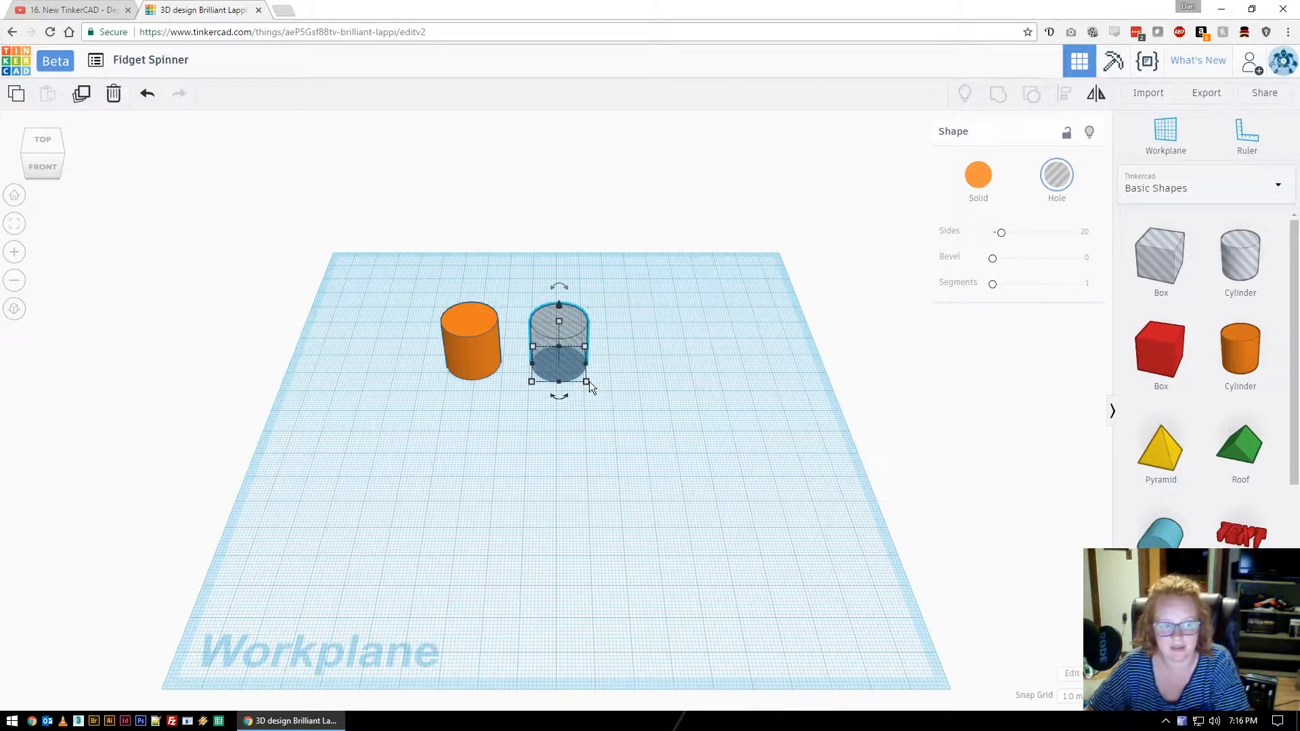
mouse_move(586, 381)
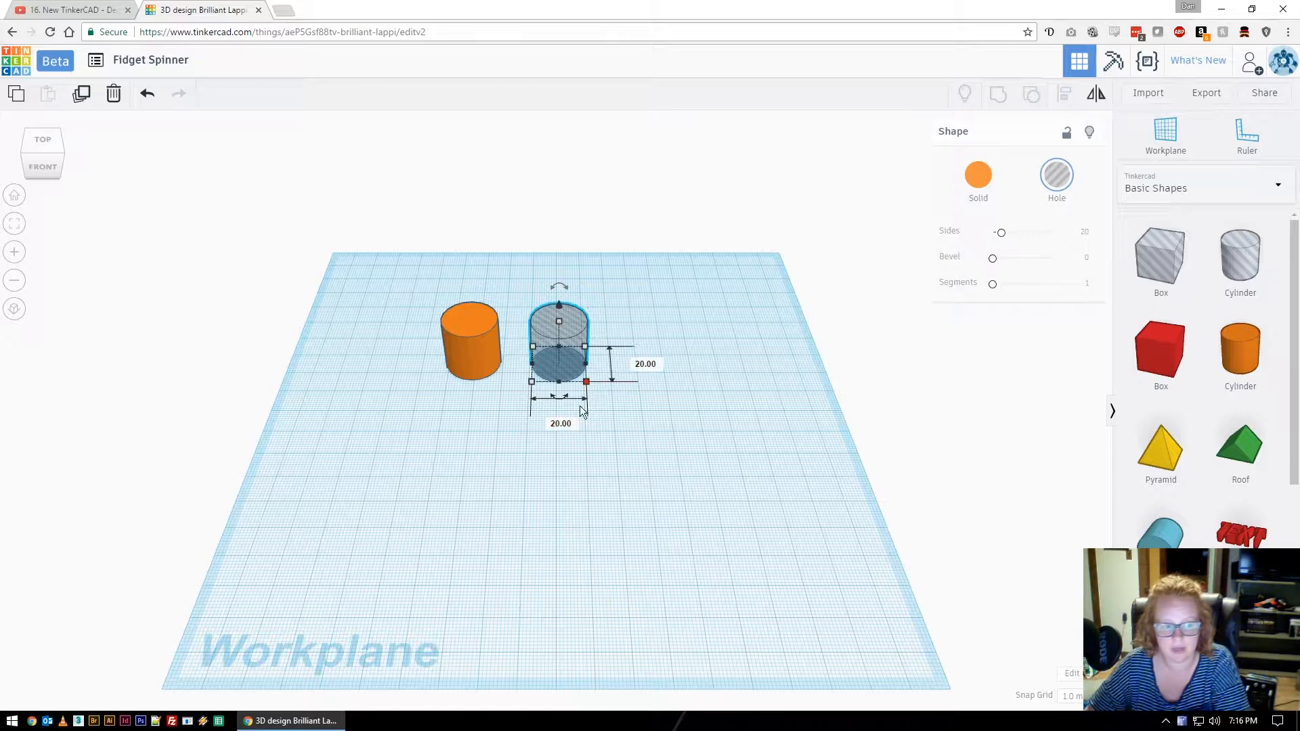
click(562, 421)
text(22.5)
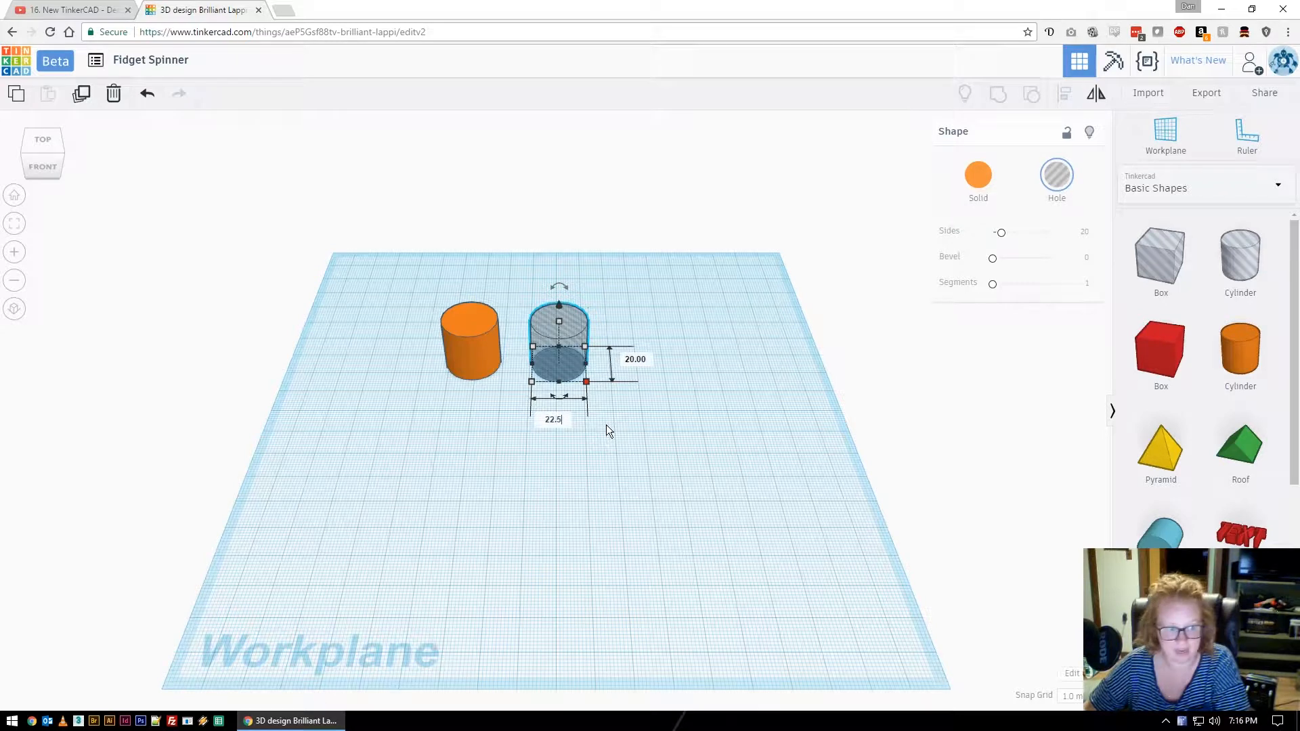
key(Return)
click(648, 359)
text(22.5)
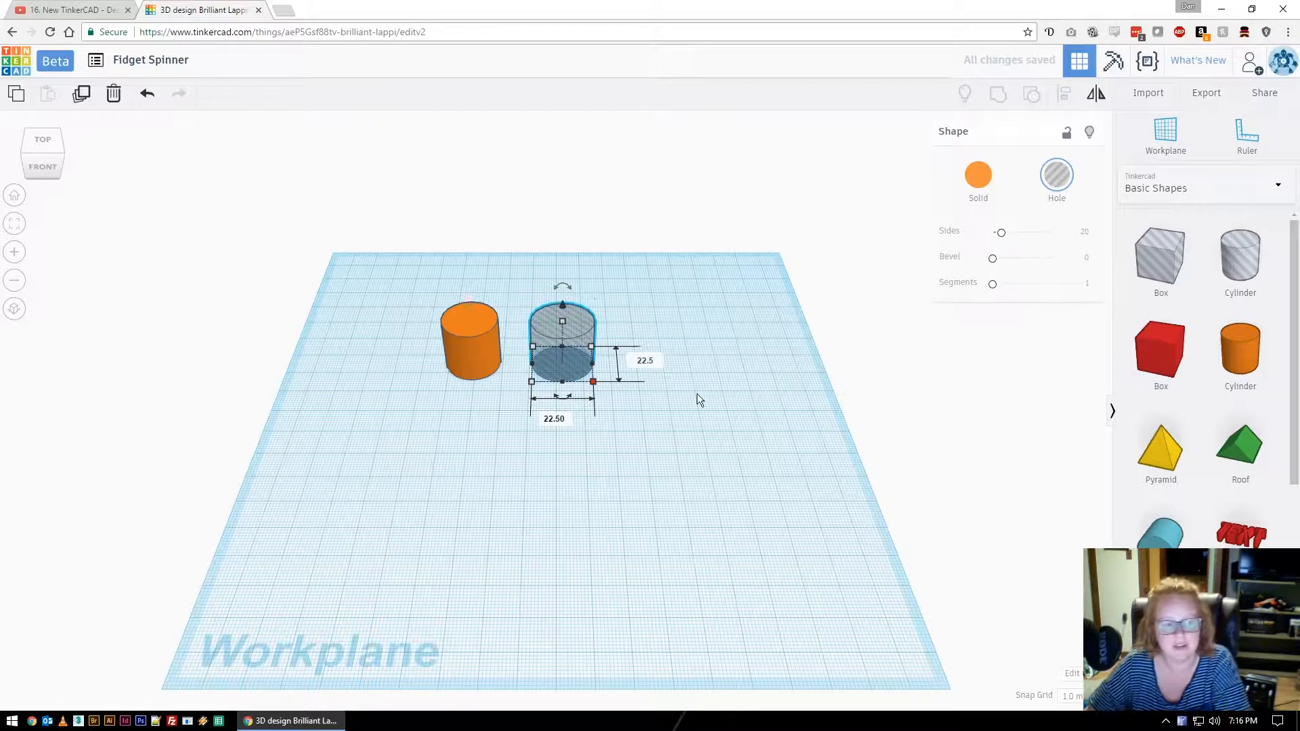
key(Return)
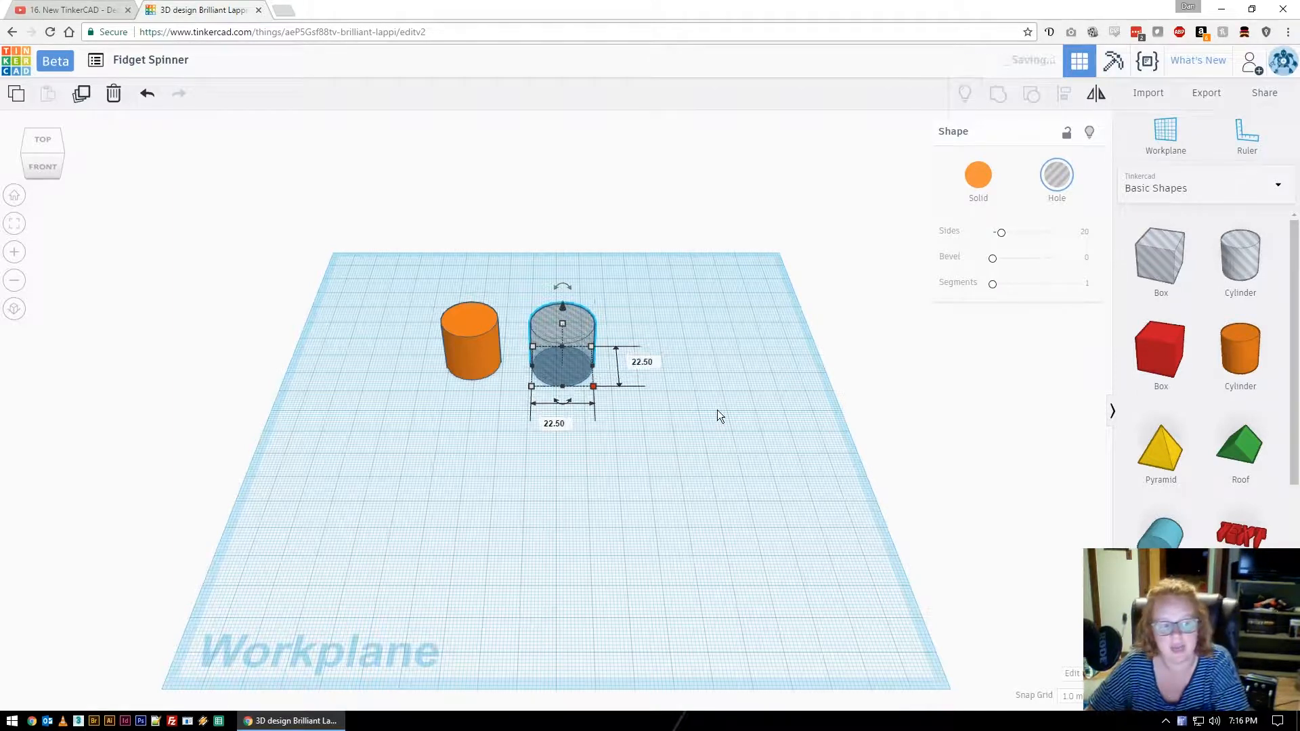
Reselect the hole cylinder to confirm its 22.50 by 22.50 size.
click(674, 421)
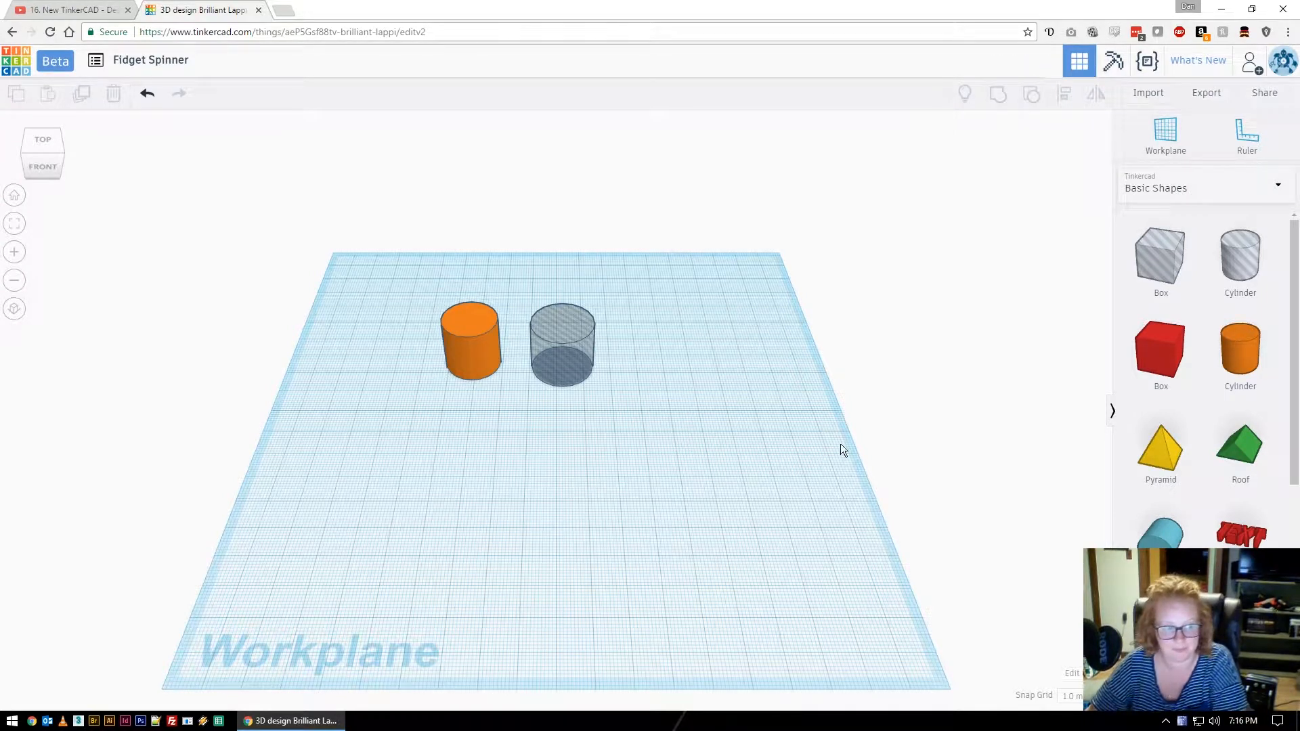
click(566, 365)
click(676, 416)
click(594, 371)
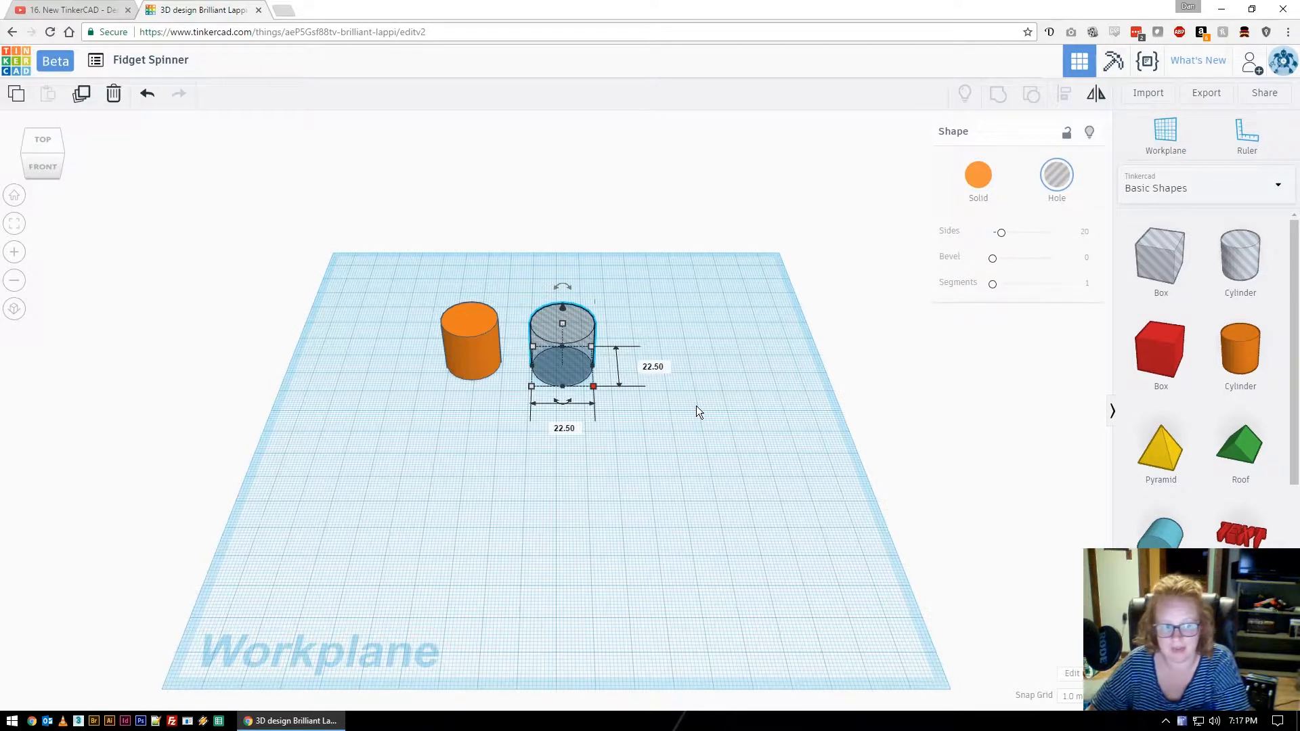
Resize the orange cylinder to 30 by 30 mm.
click(473, 359)
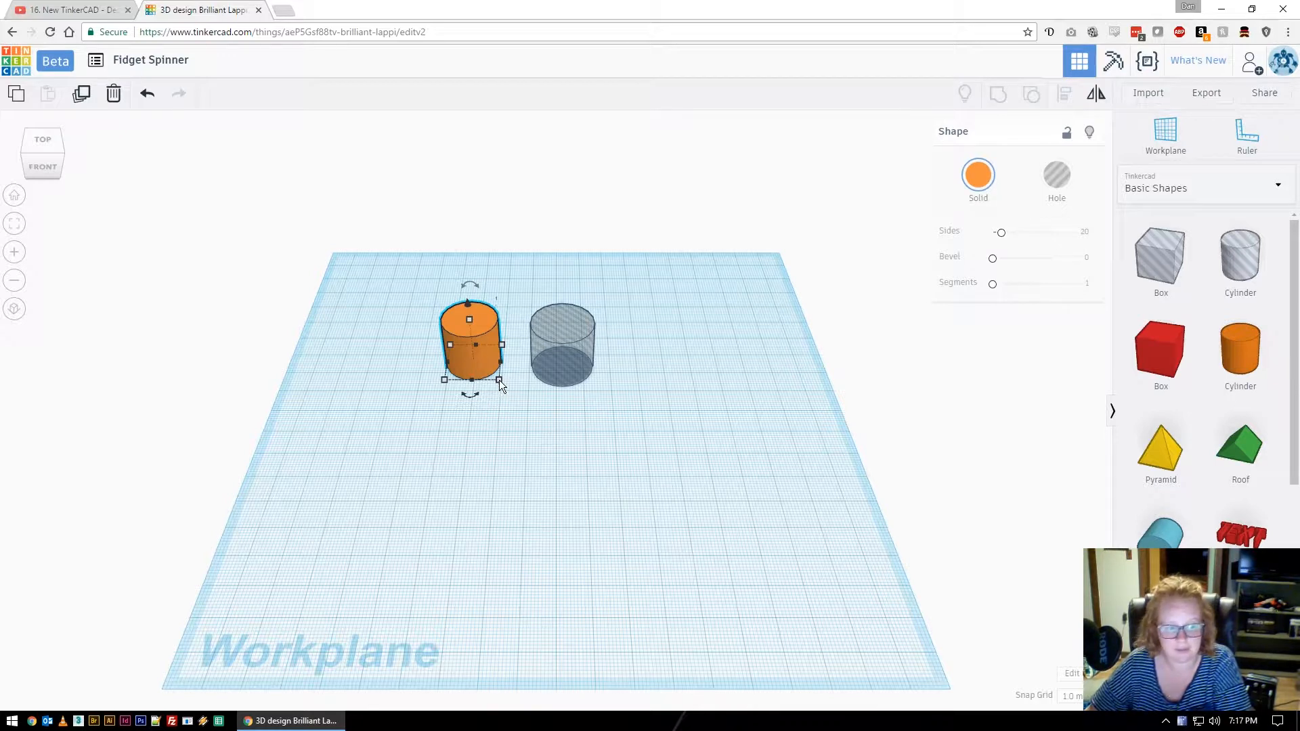
mouse_move(498, 379)
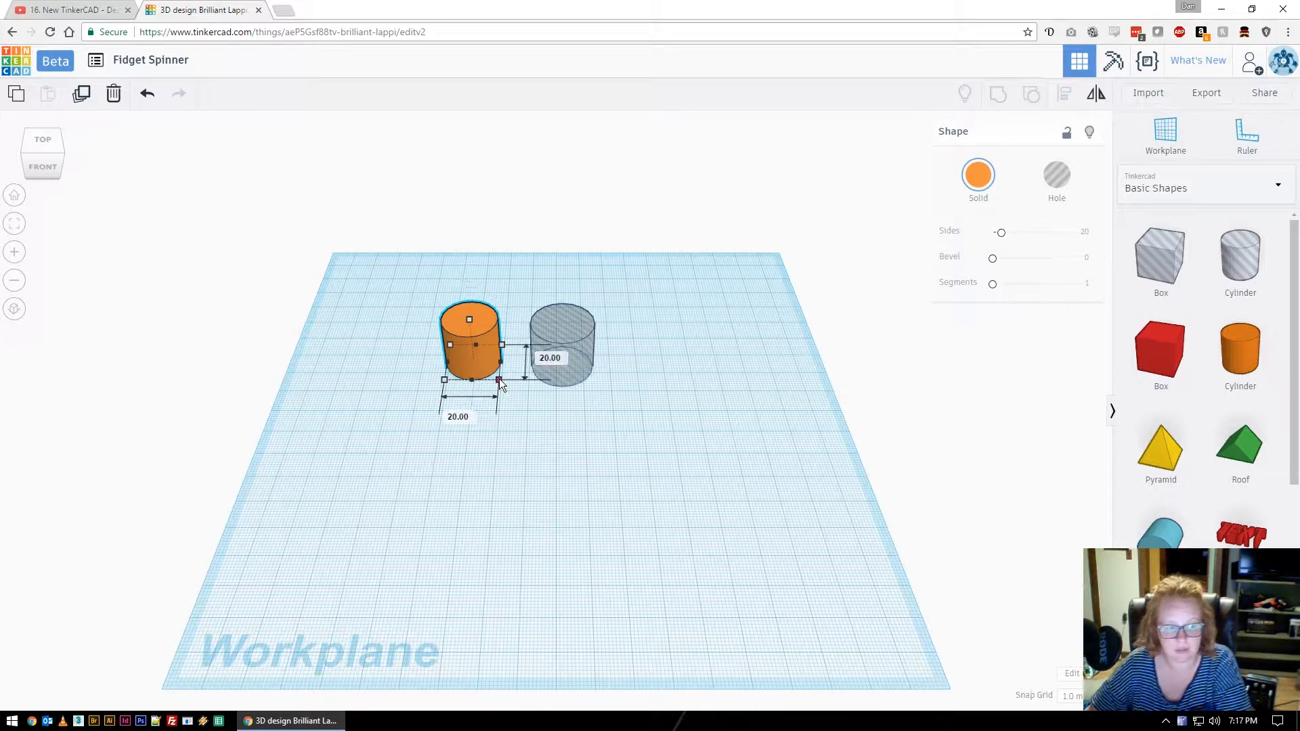
click(477, 421)
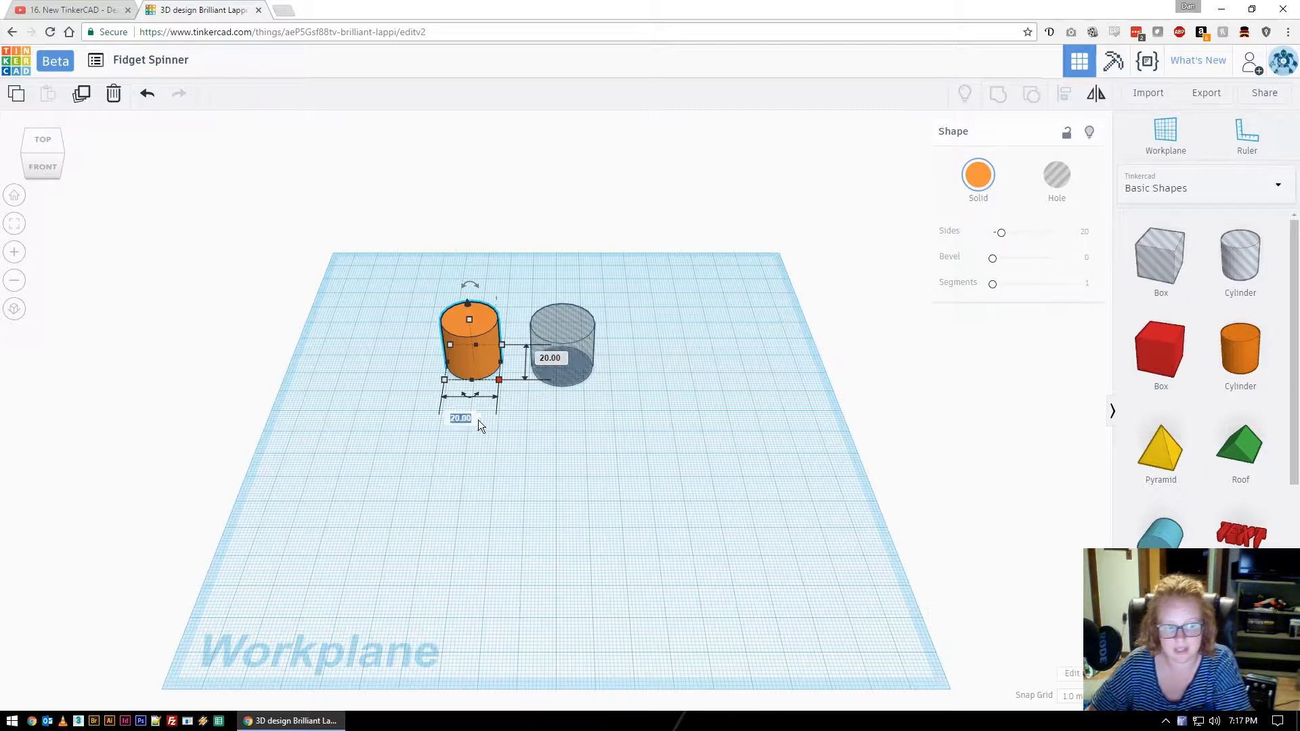
text(30)
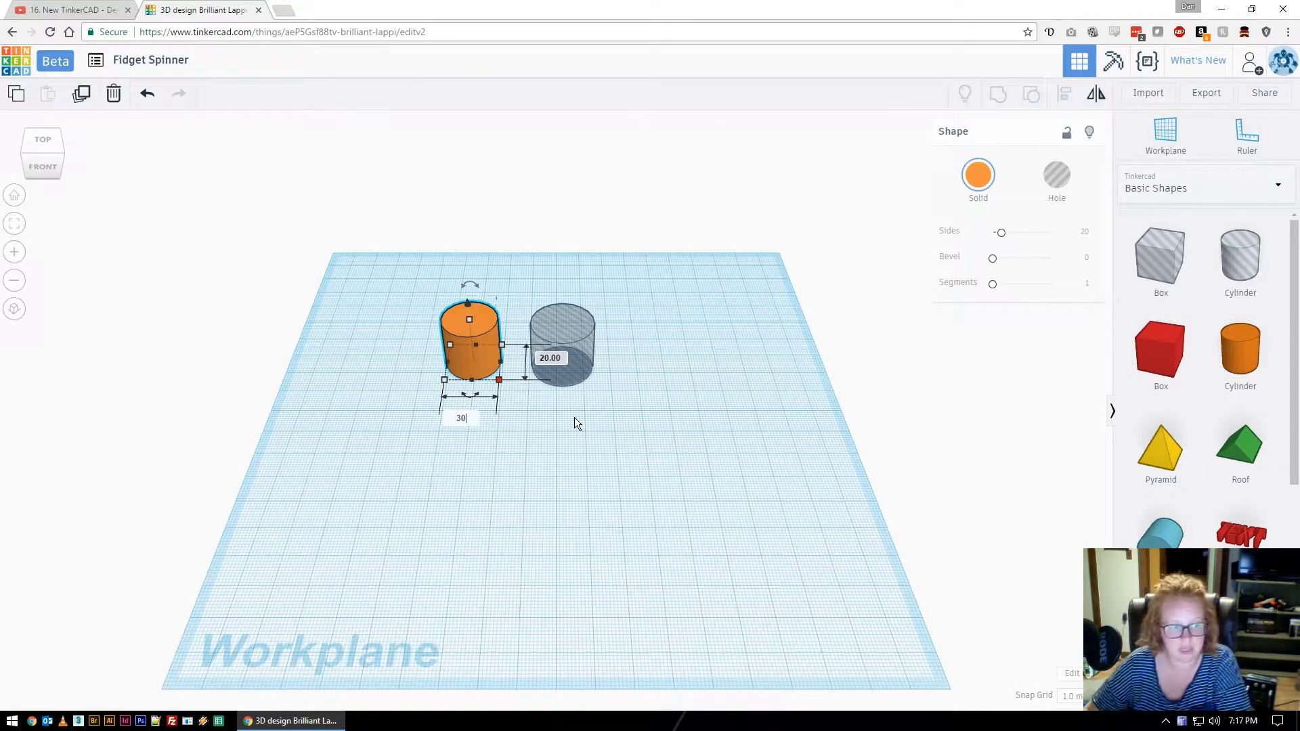
key(Tab)
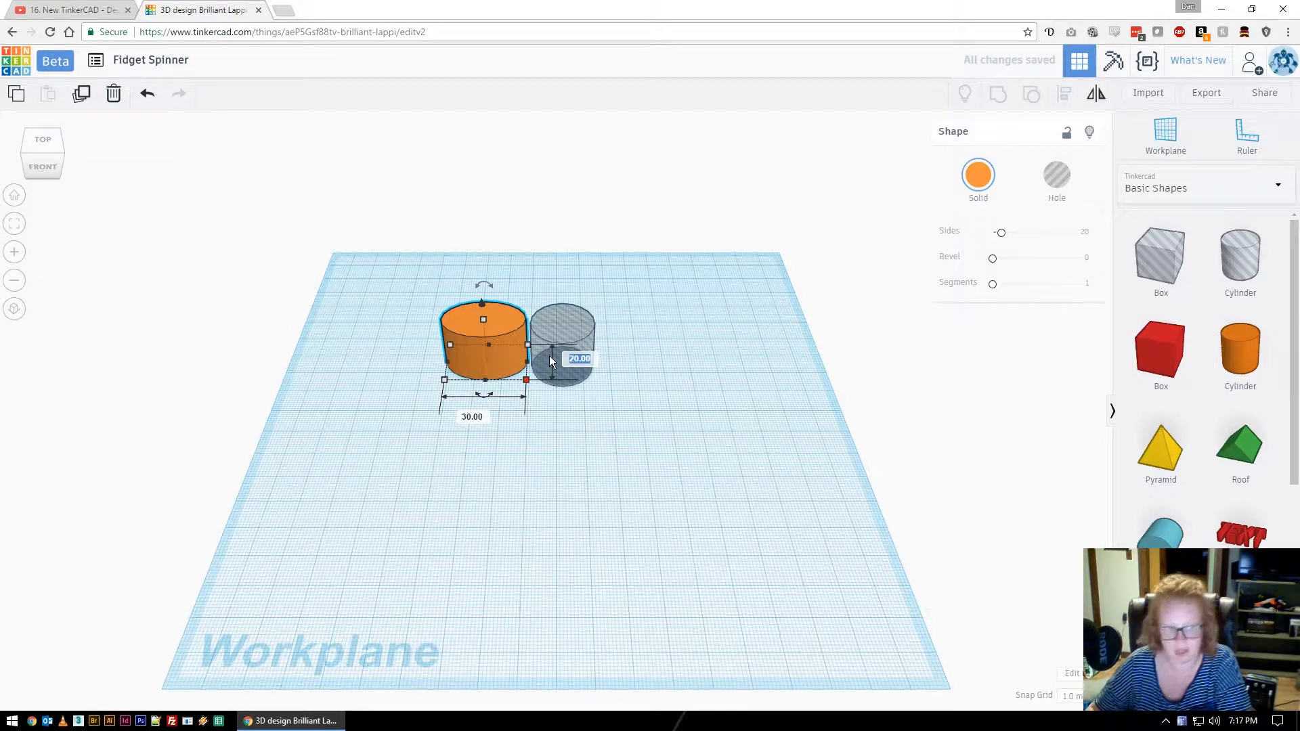
key(Return)
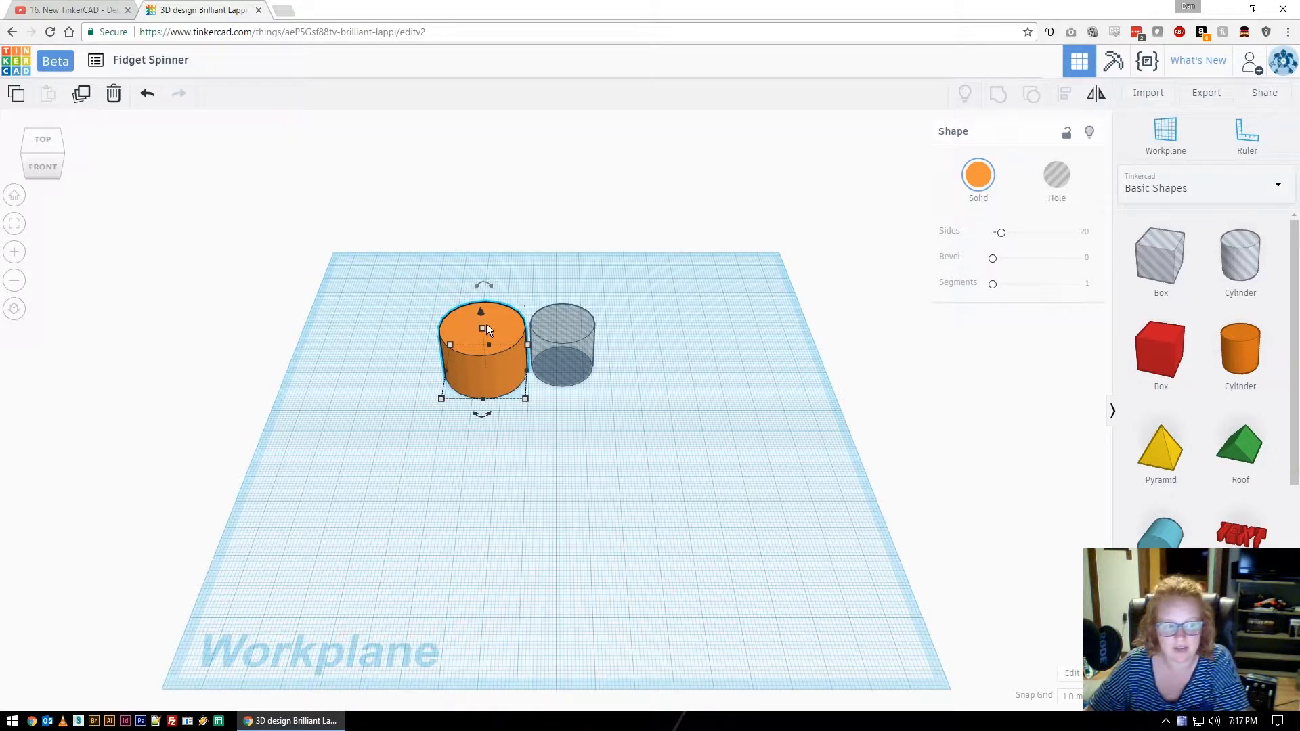
Set the orange cylinder's height to 7 mm and check the resulting disc.
mouse_move(482, 329)
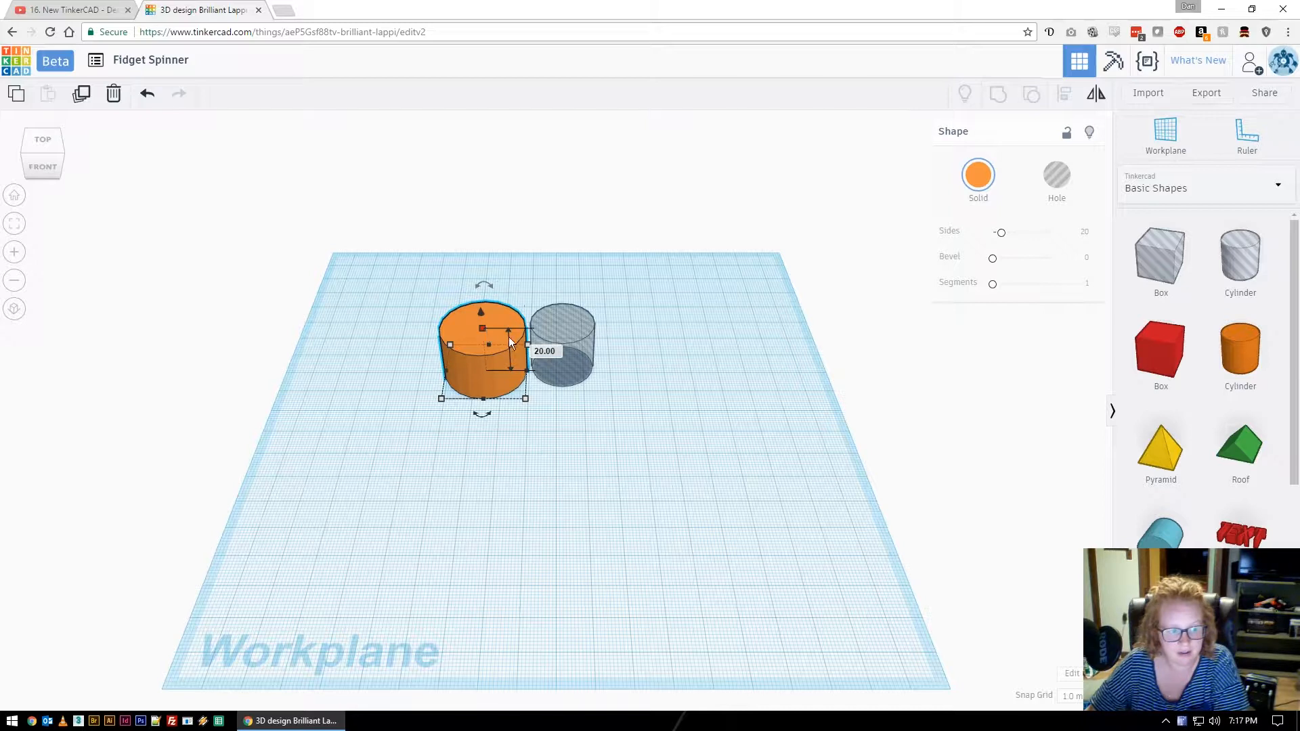
click(544, 351)
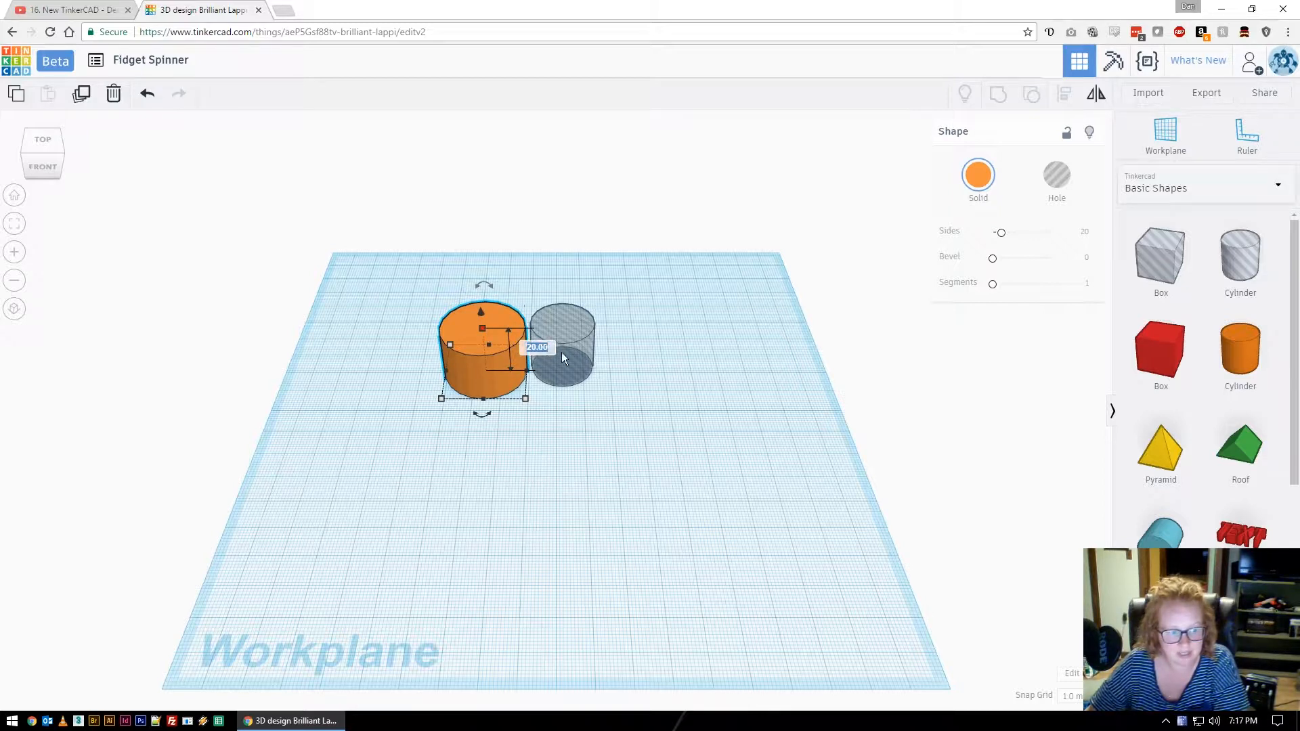
text(7)
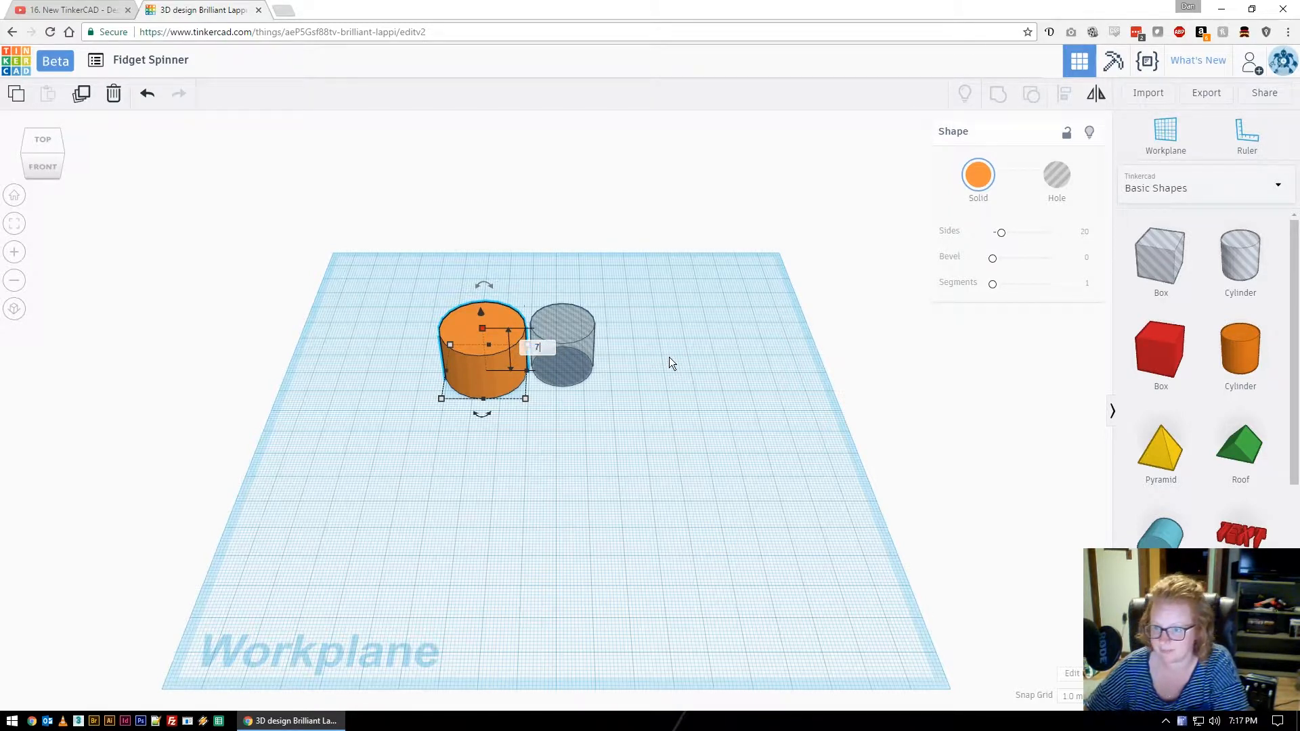
key(Return)
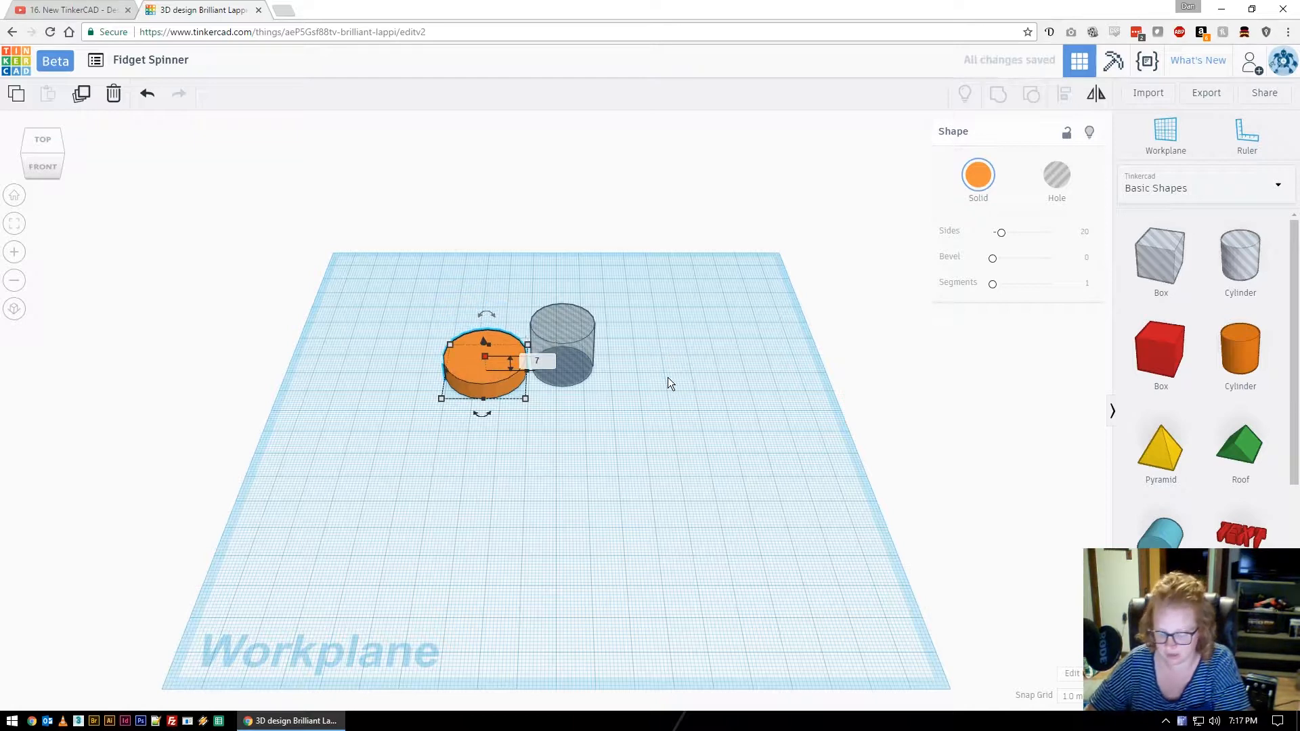
click(586, 406)
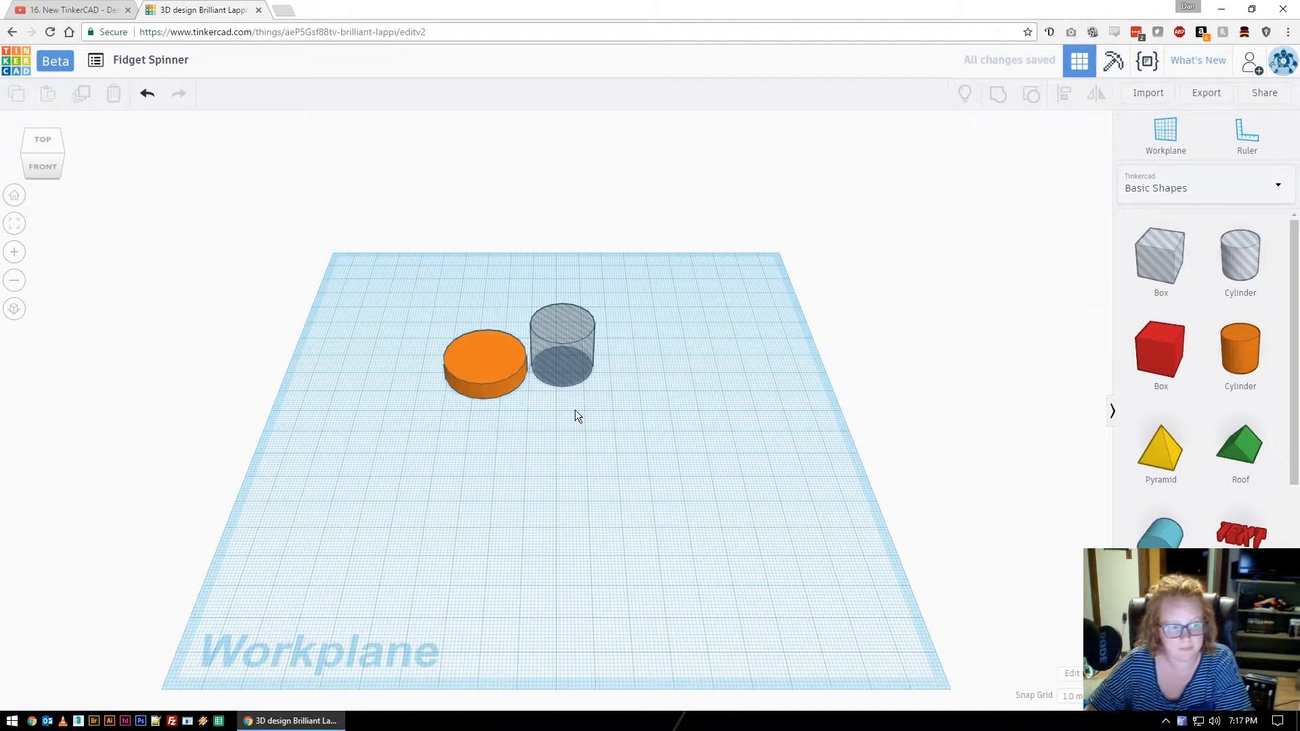
click(502, 374)
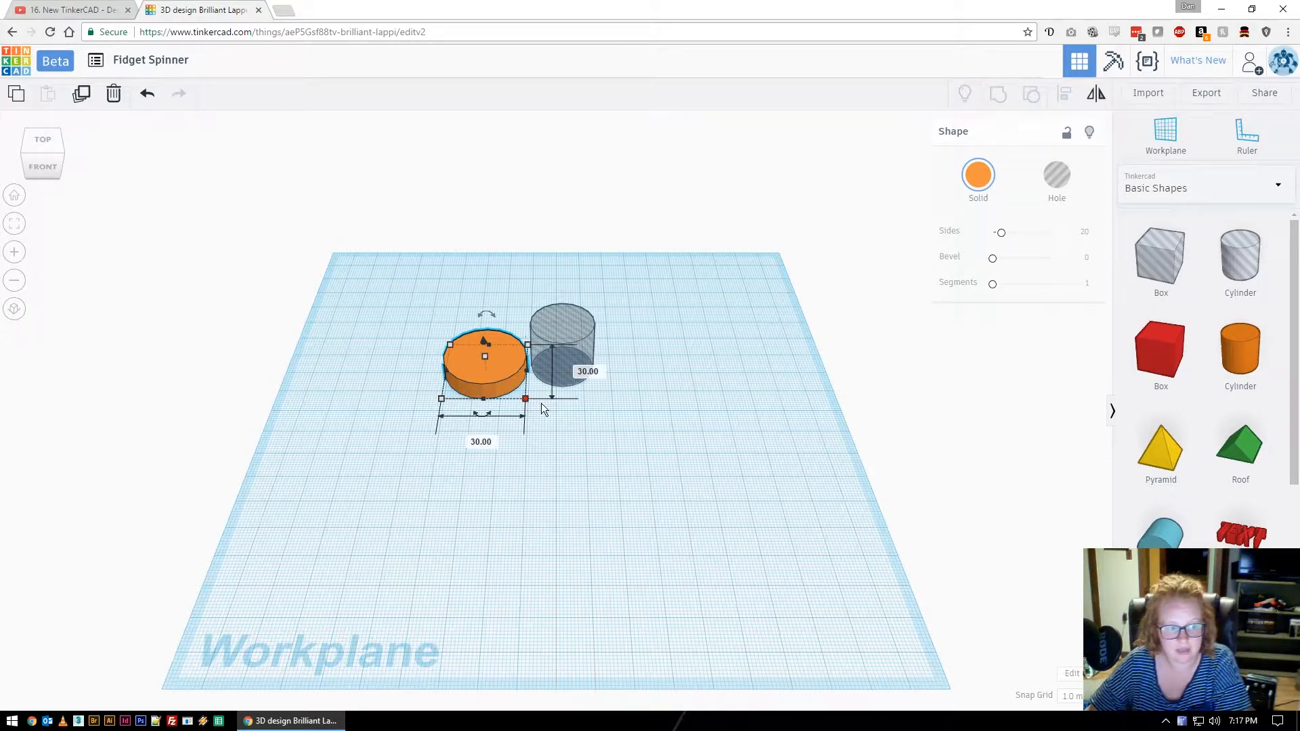
click(680, 437)
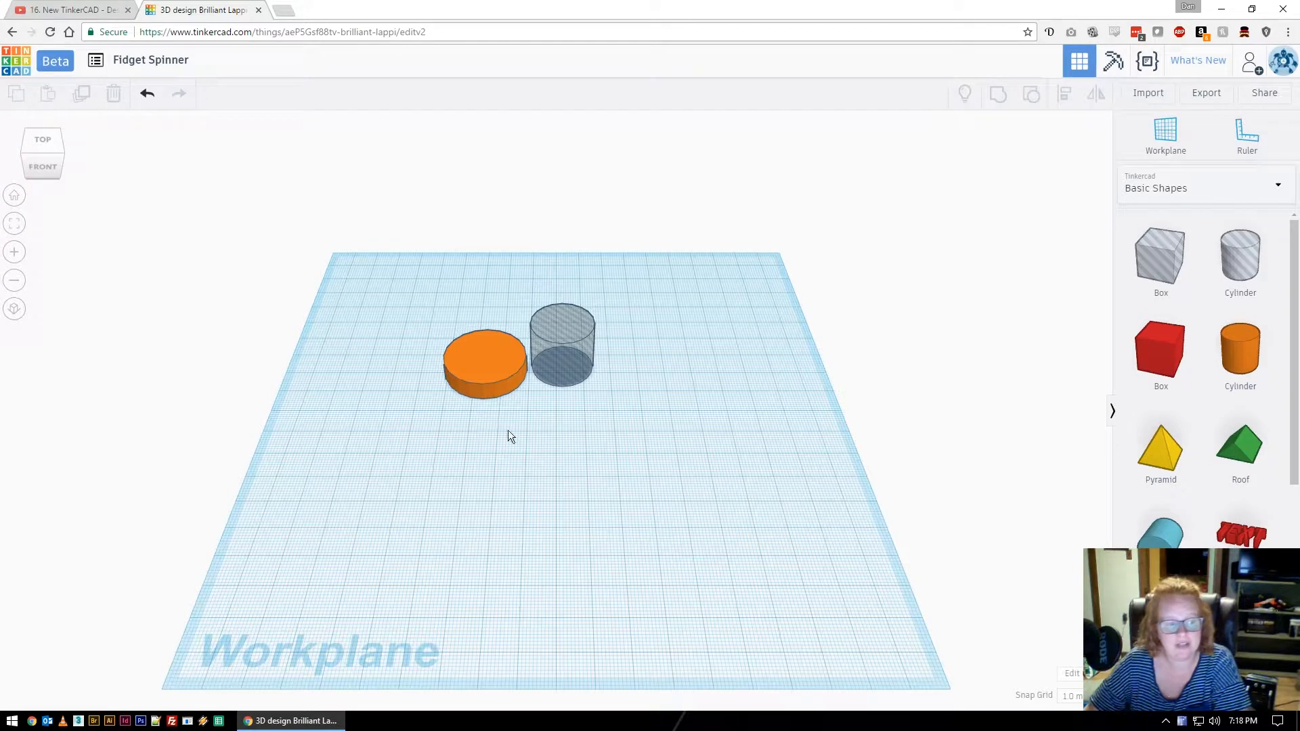
Move the hole cylinder onto the orange disc and select both shapes for alignment.
drag(580, 352, 499, 354)
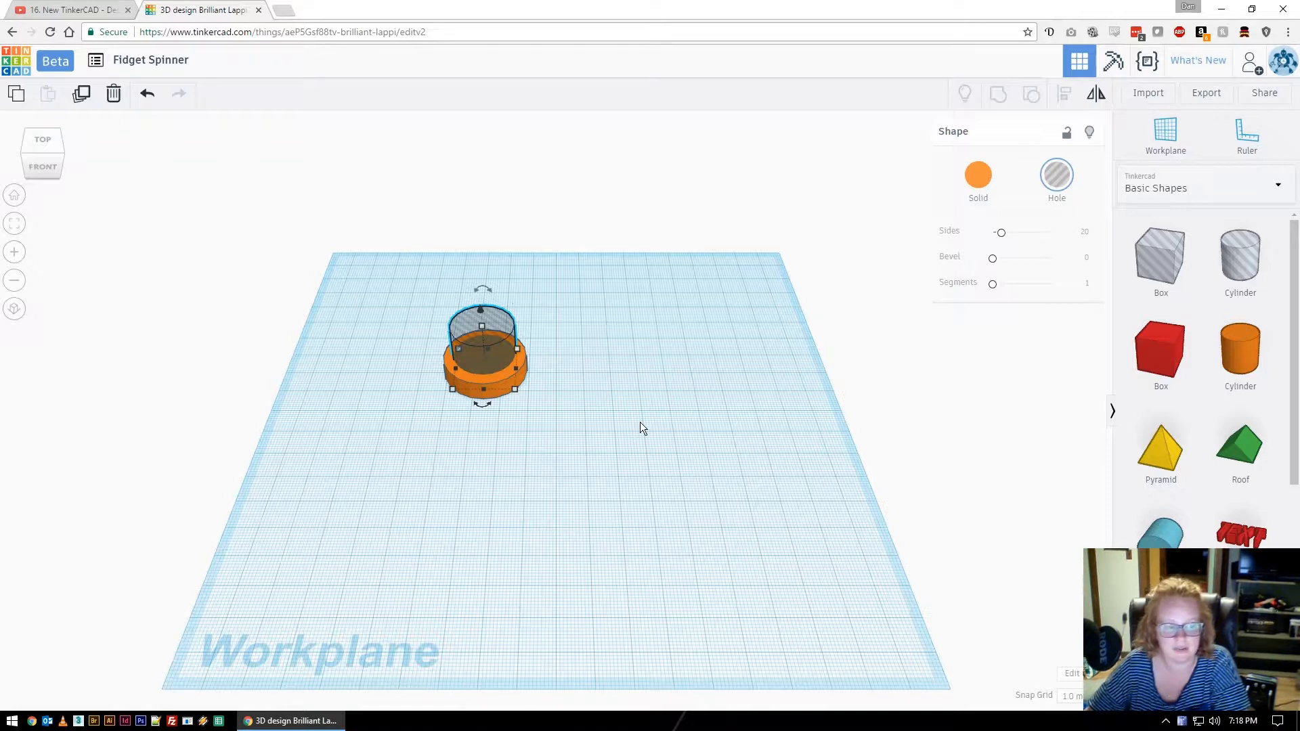
click(592, 440)
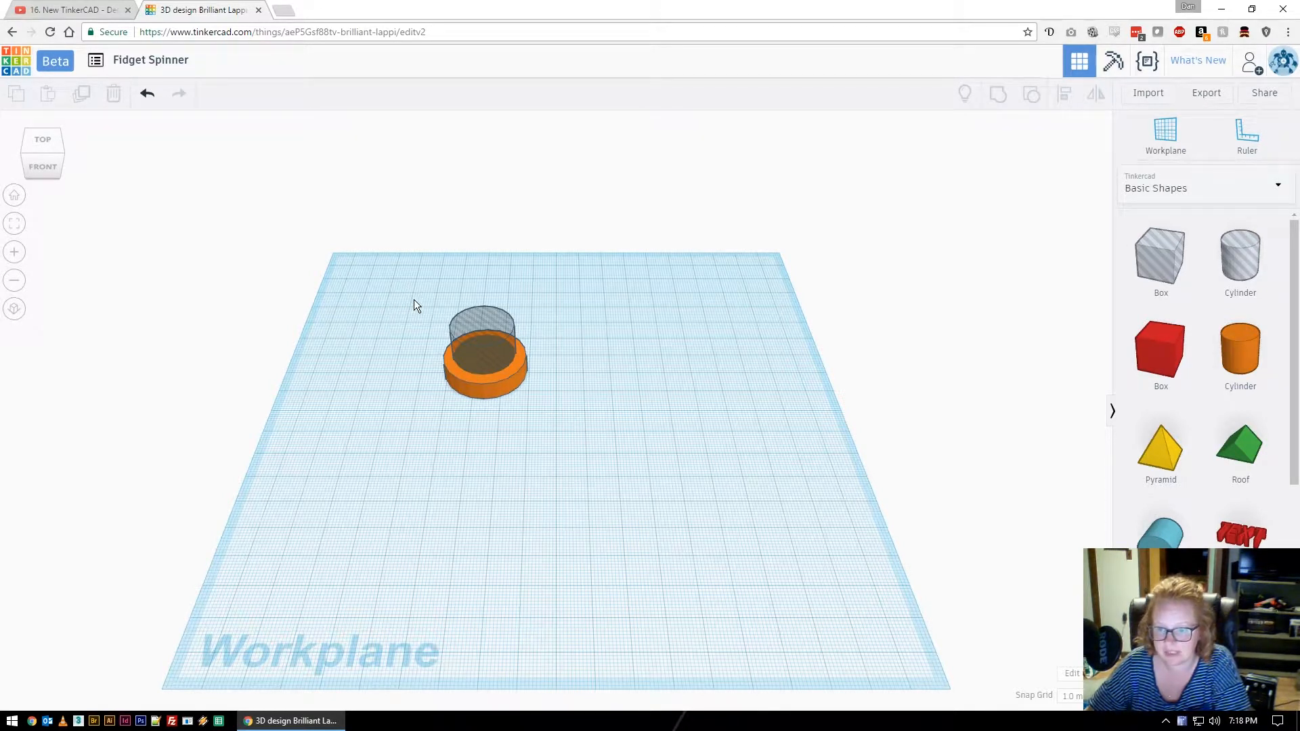
drag(413, 299, 571, 424)
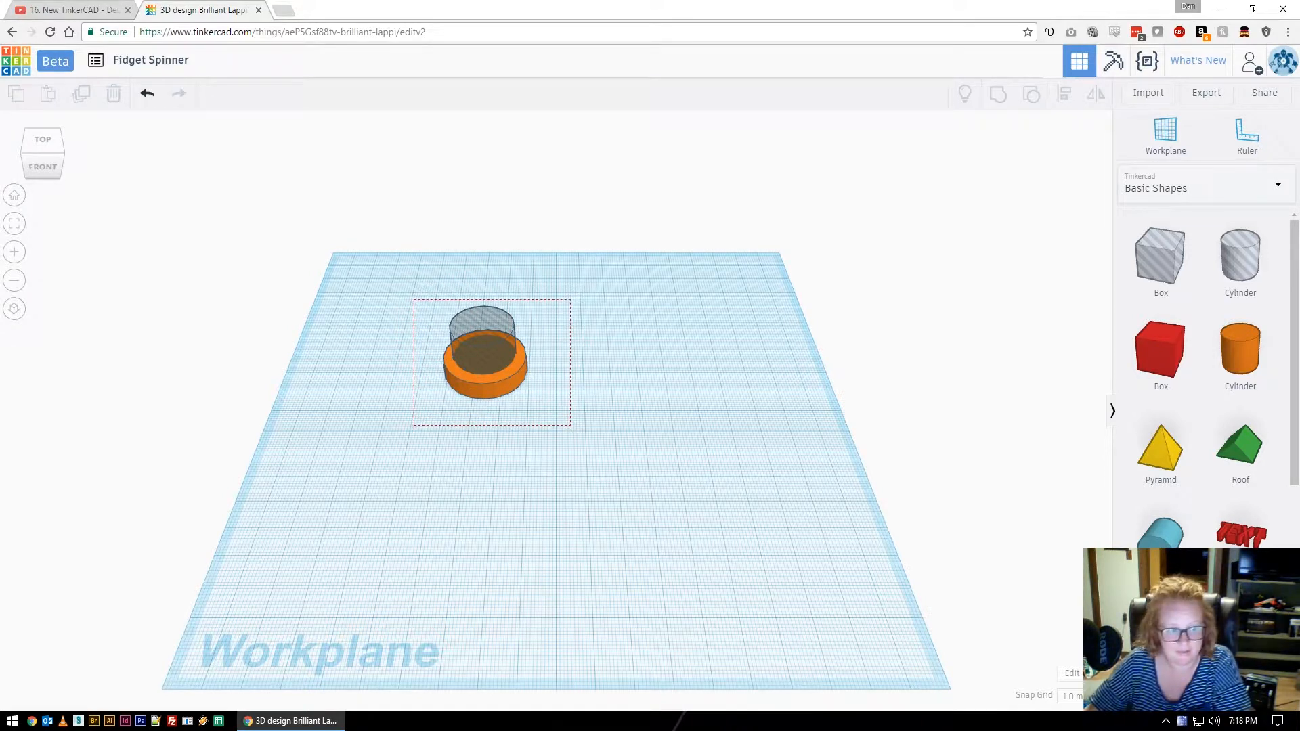
drag(571, 424, 570, 422)
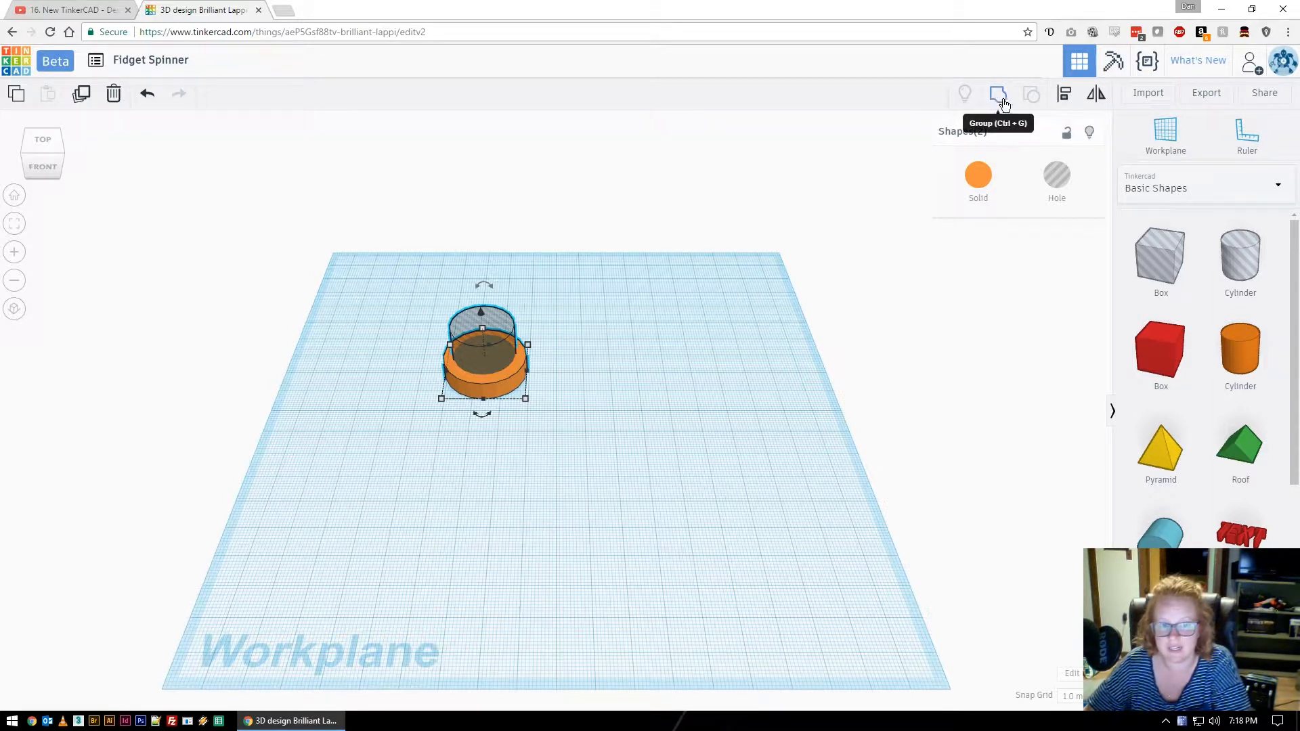
click(1064, 99)
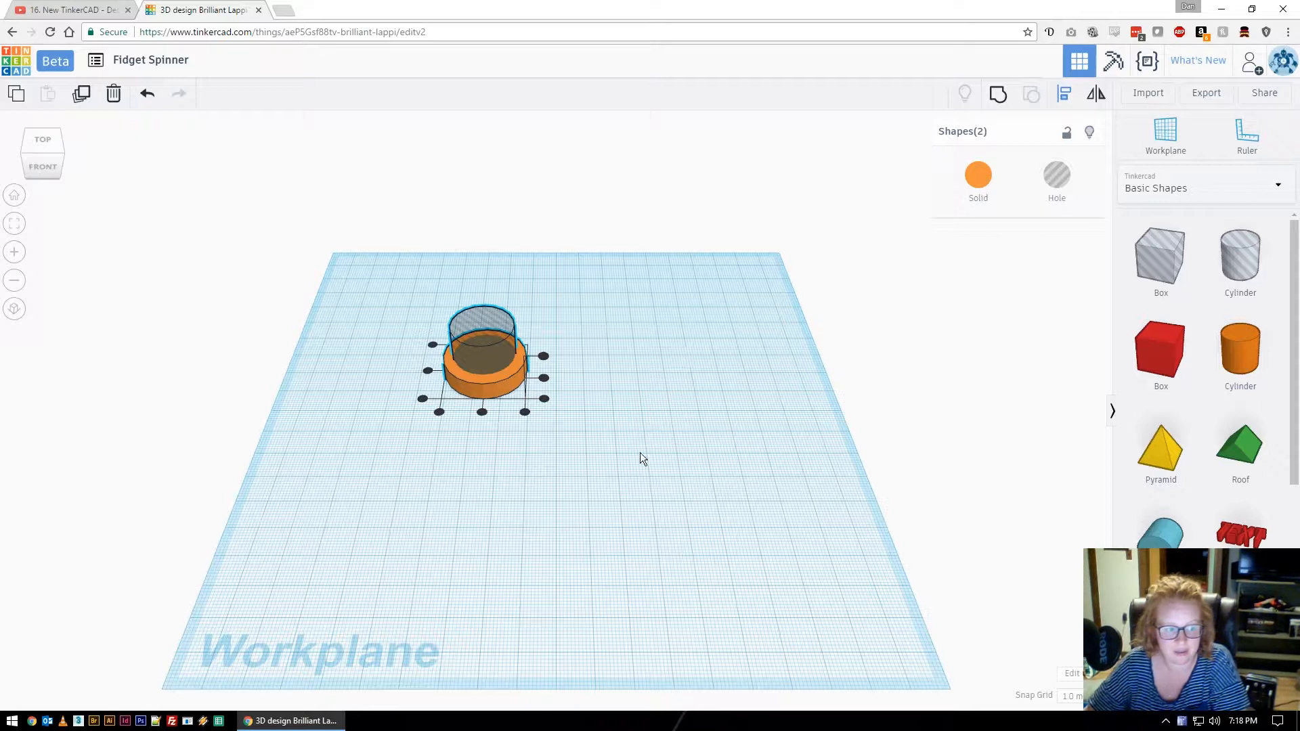
Centre the hole on the disc side-to-side and front-to-back, reset the view, and copy the pair.
click(428, 372)
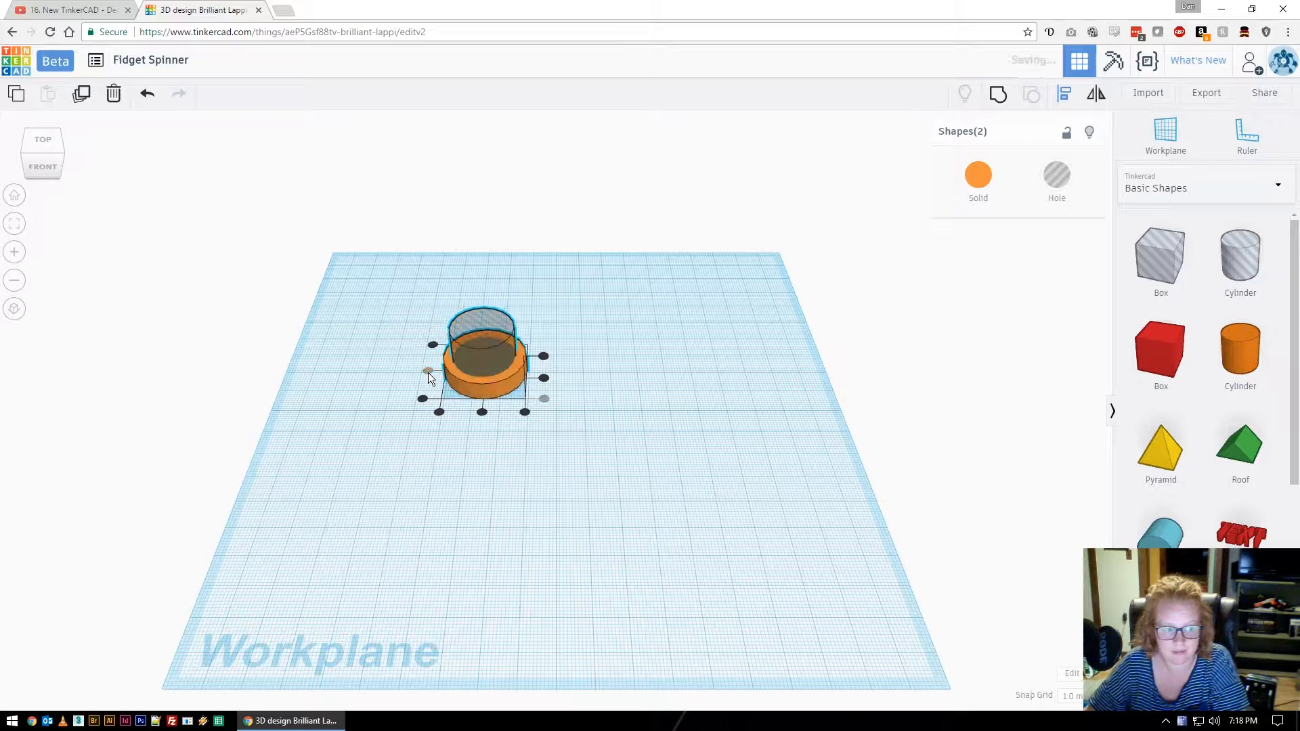
click(481, 412)
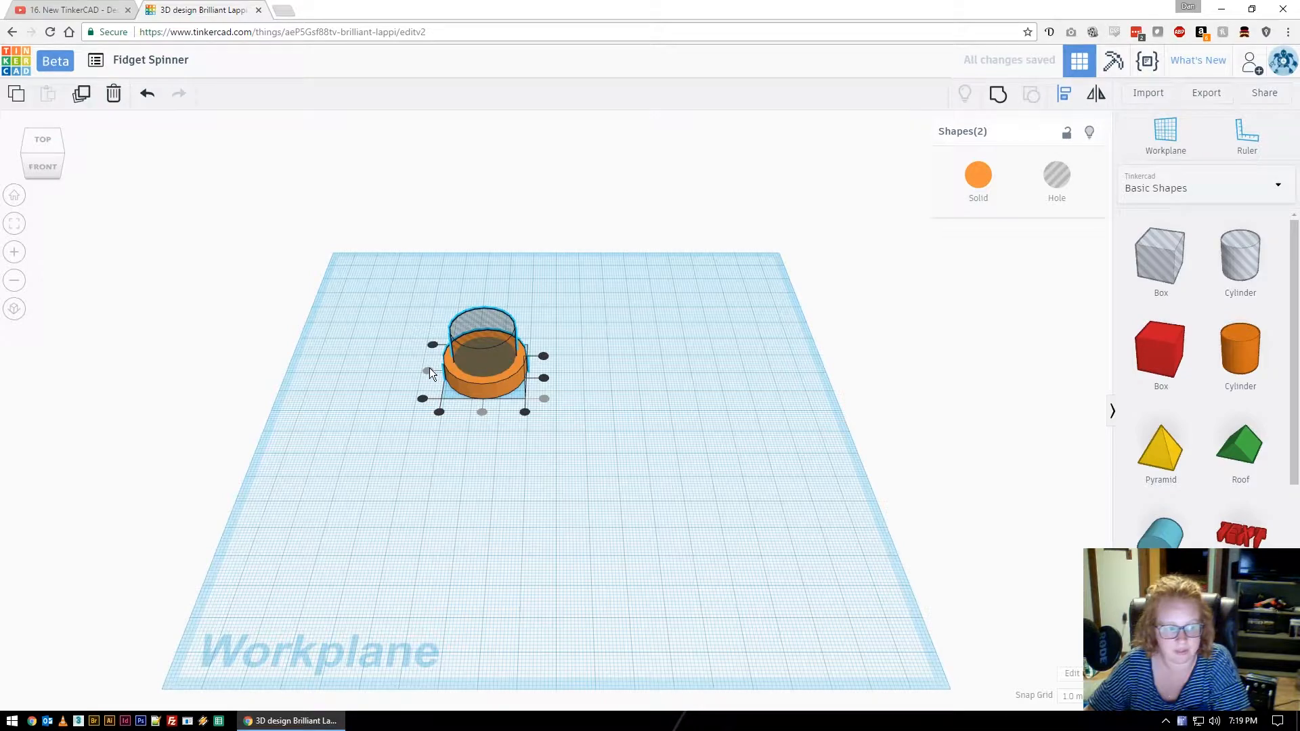
right_drag(596, 323, 620, 472)
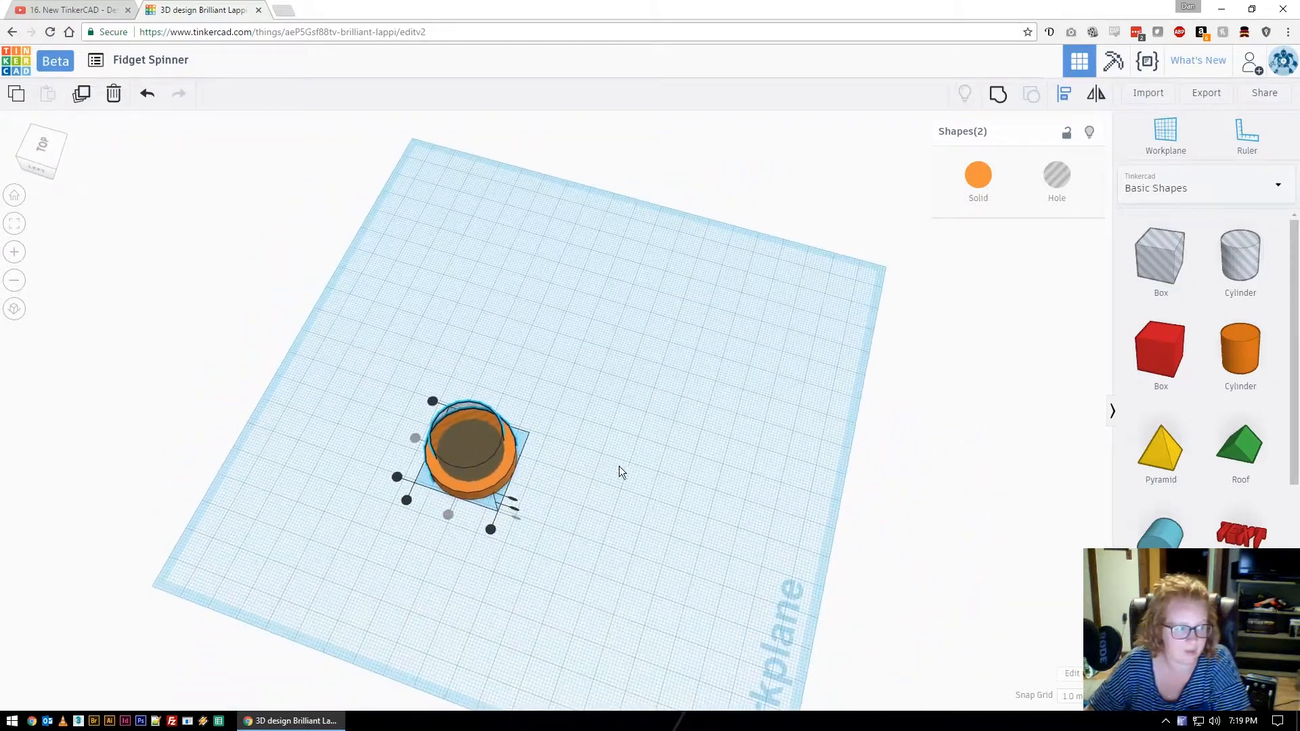
click(14, 198)
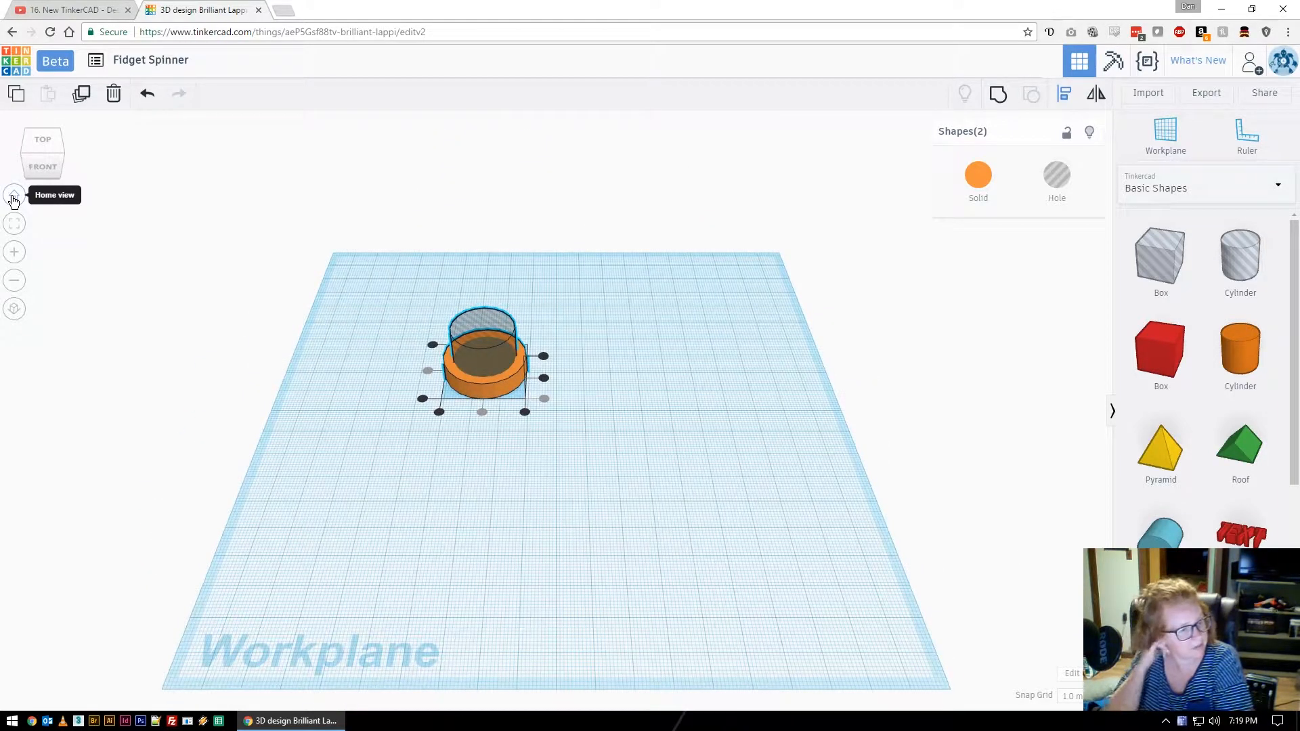
key(ctrl+c)
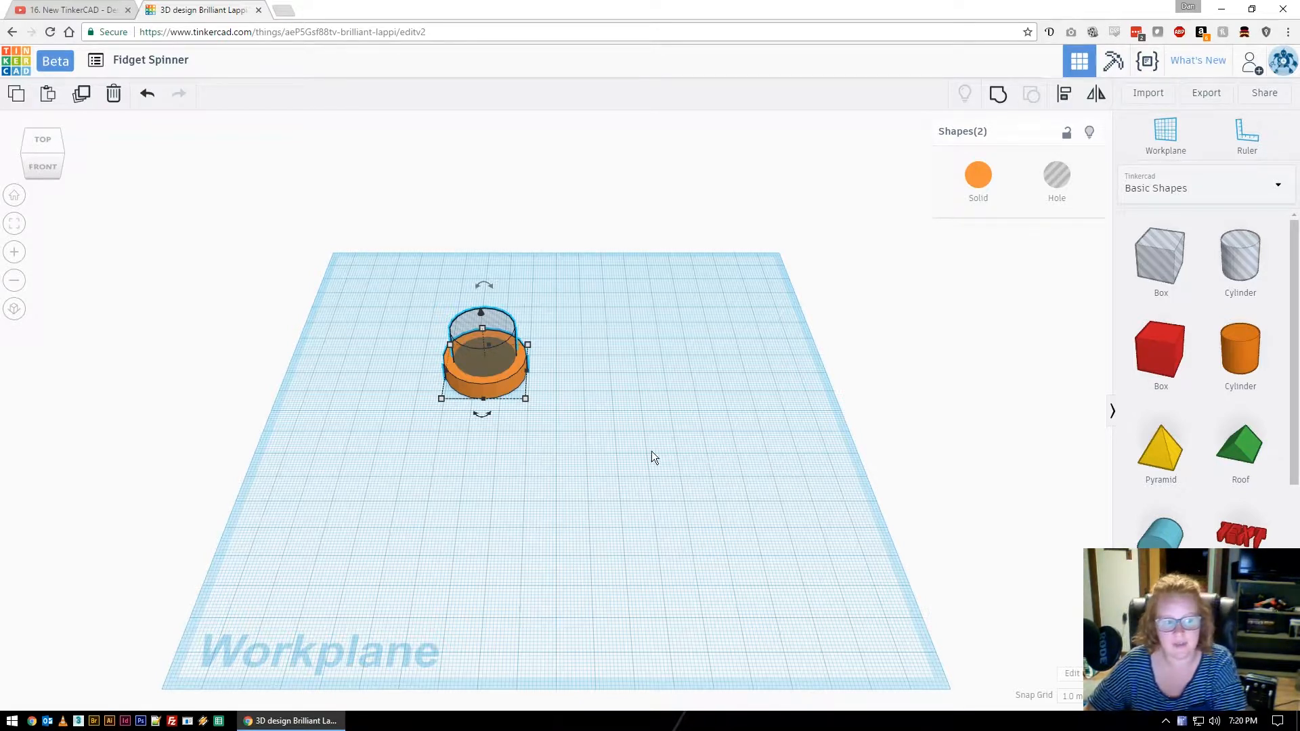
Move the pair lower left and duplicate it 71 mm to the right, then select both pairs.
drag(501, 377, 467, 433)
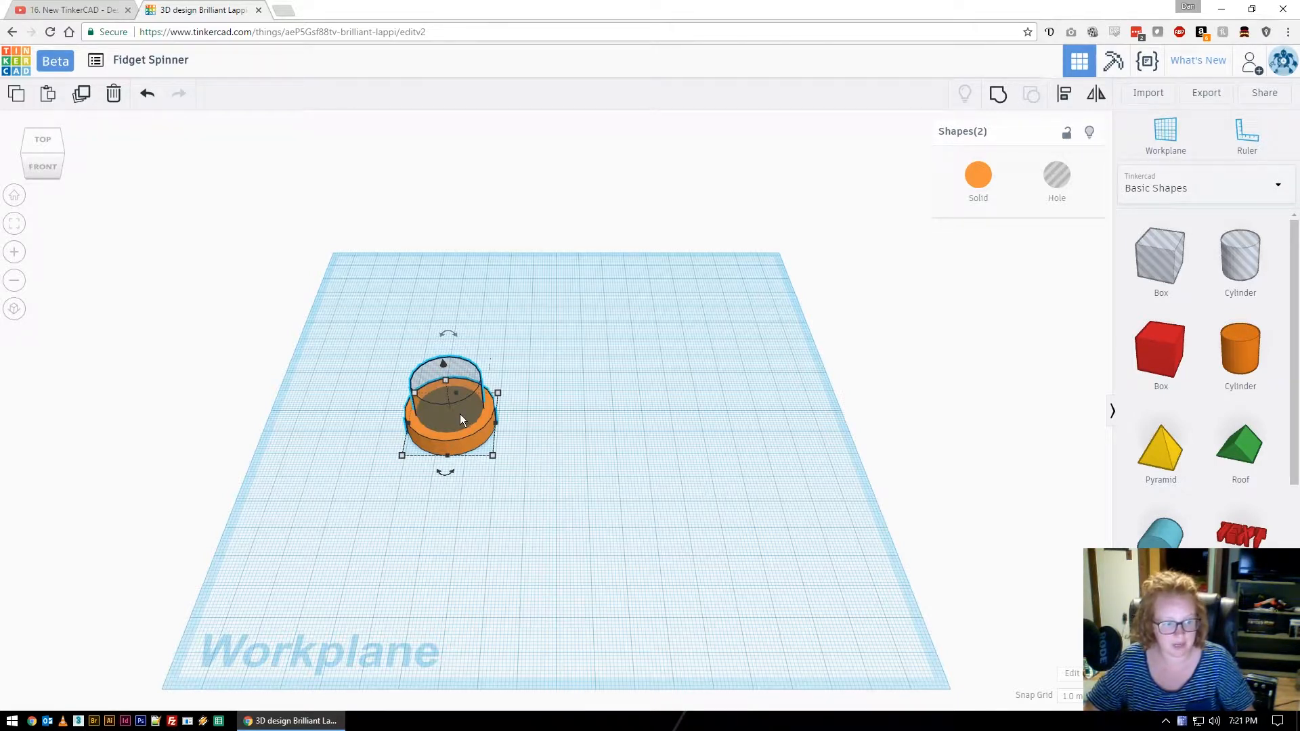
key(ctrl+d)
drag(465, 416, 684, 423)
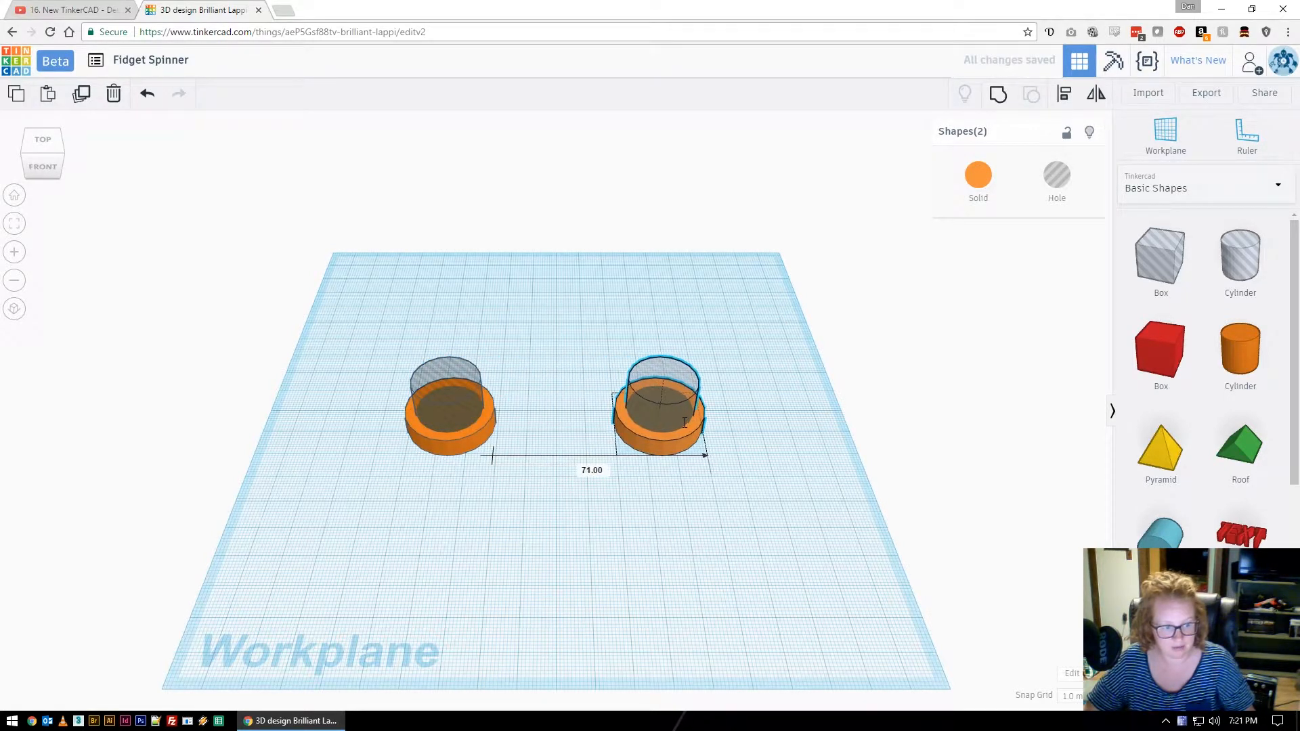
drag(684, 420, 684, 421)
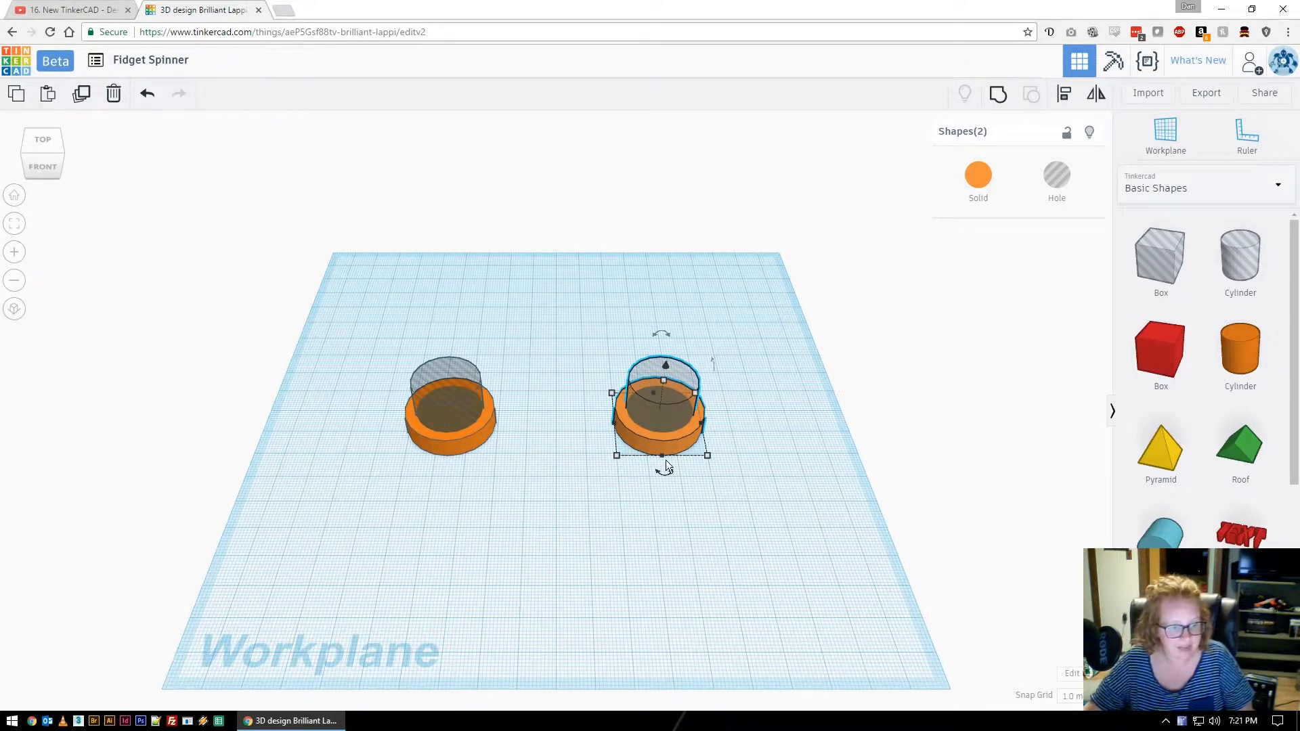
mouse_move(756, 392)
right_down()
mouse_move(768, 506)
mouse_move(754, 402)
right_up()
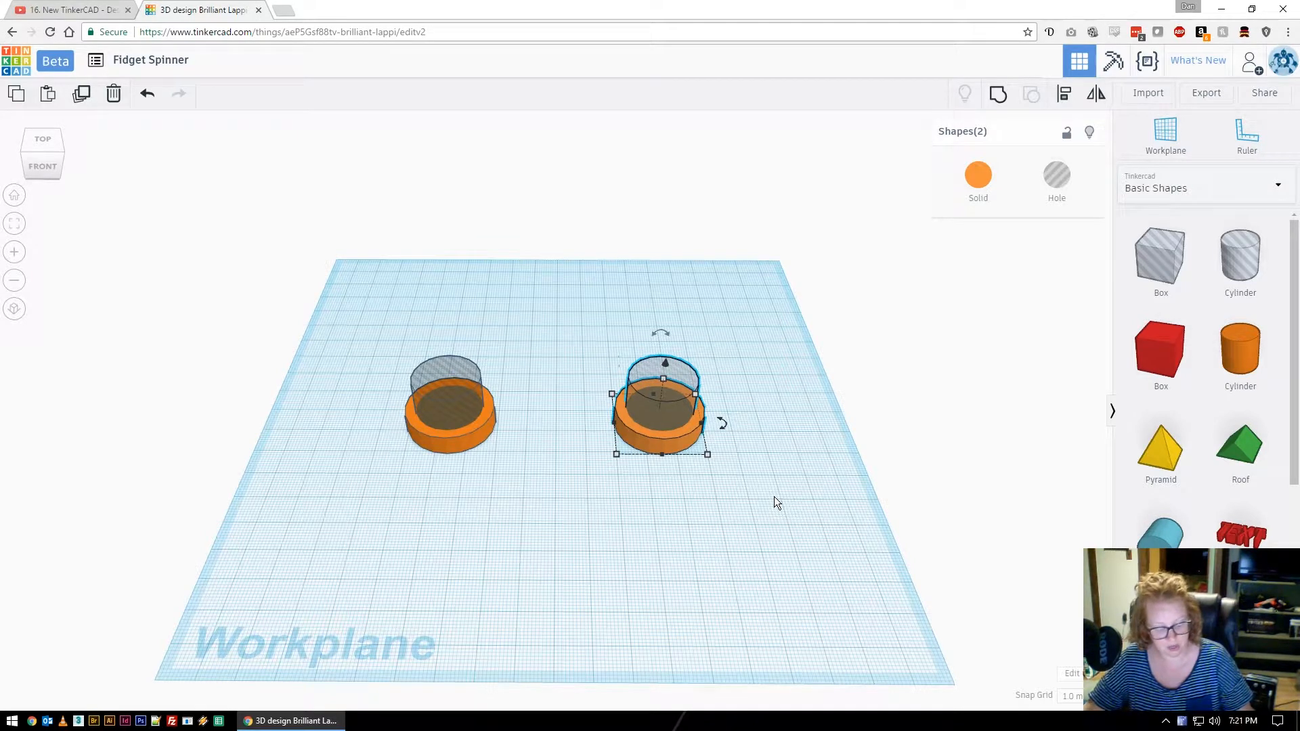
click(729, 505)
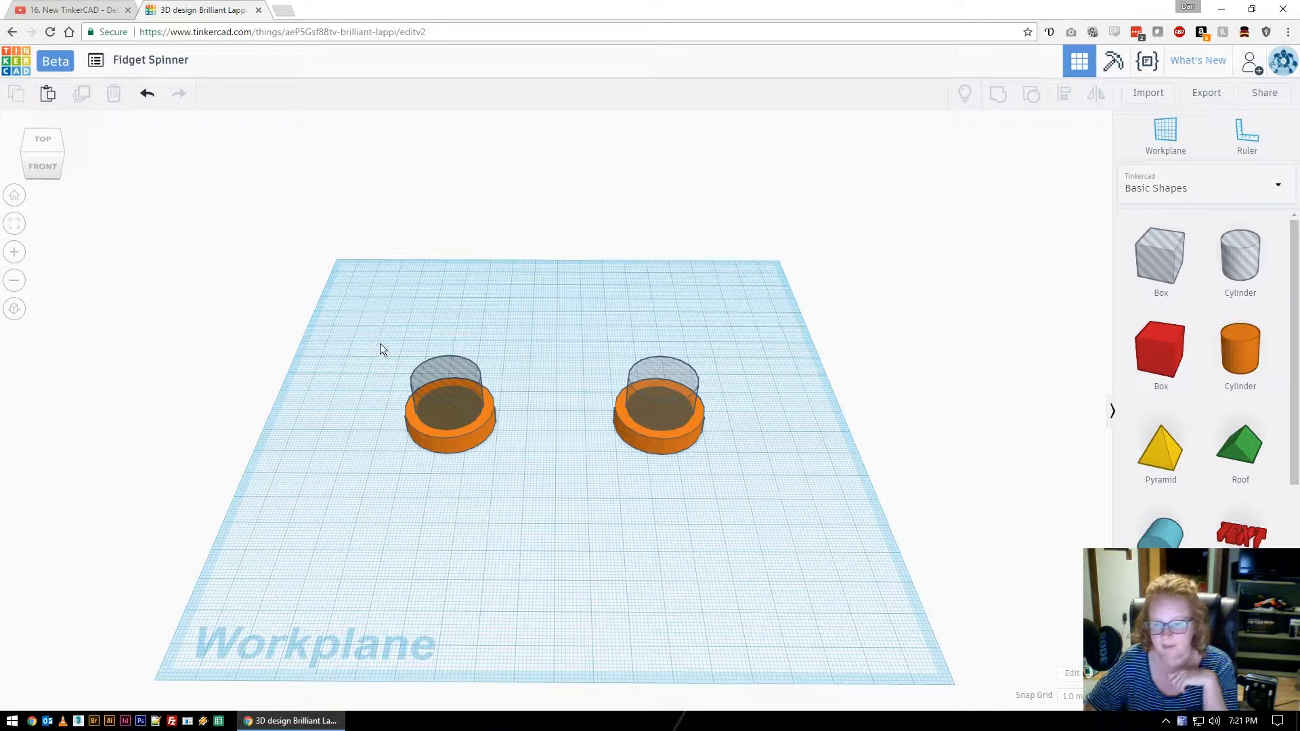
drag(386, 342, 724, 472)
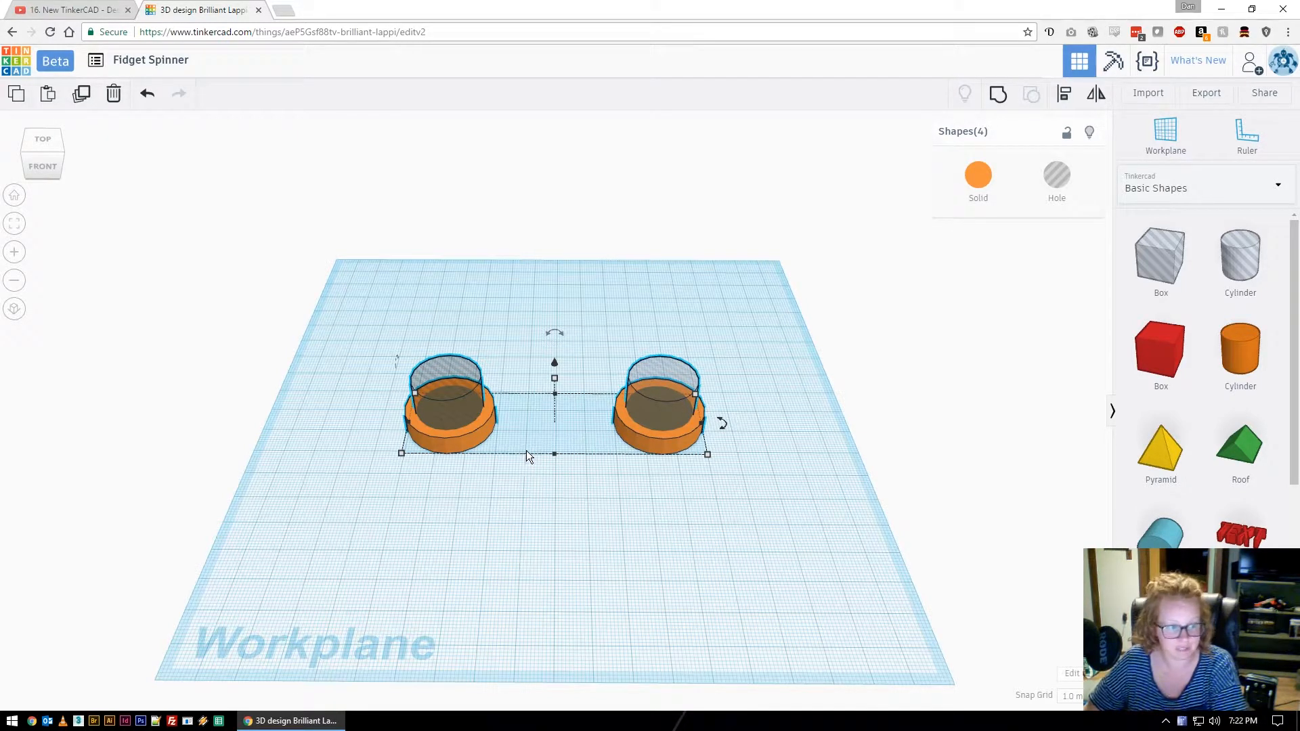
Duplicate both pairs and rotate the copies 60 degrees around their shared centre.
click(80, 97)
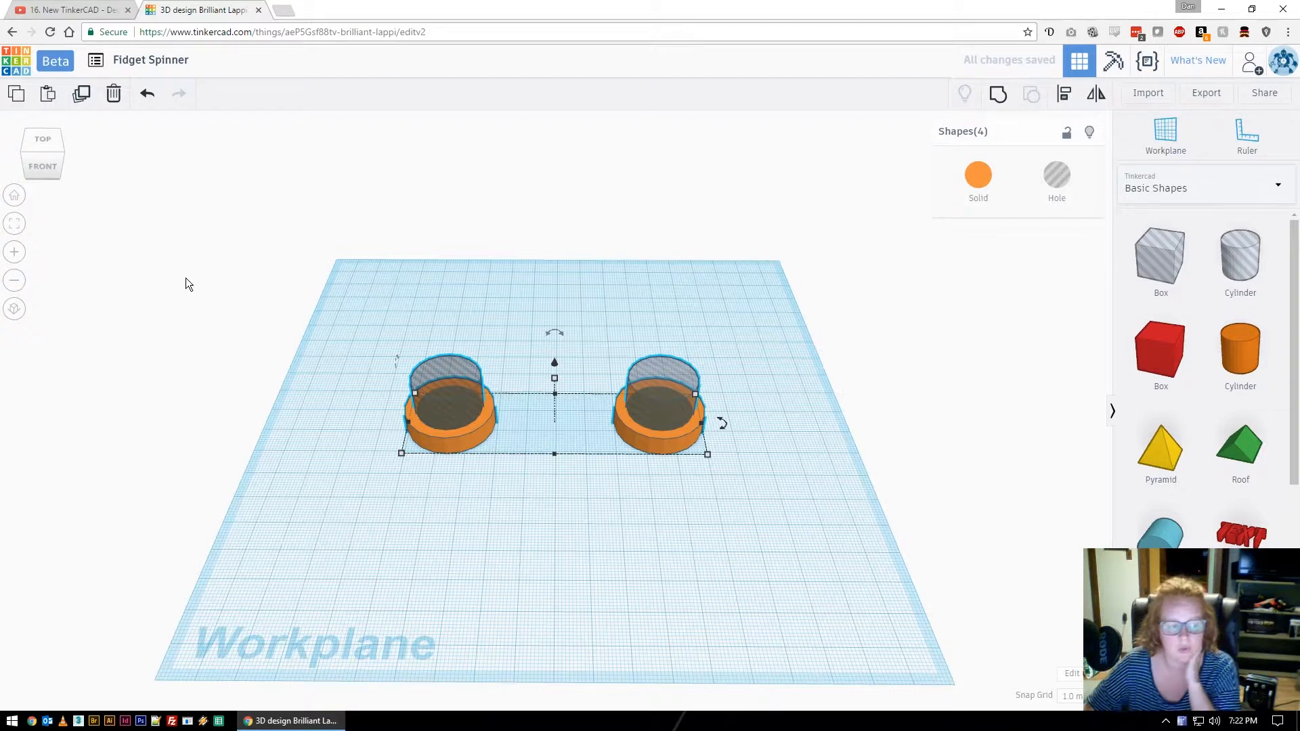
mouse_move(724, 424)
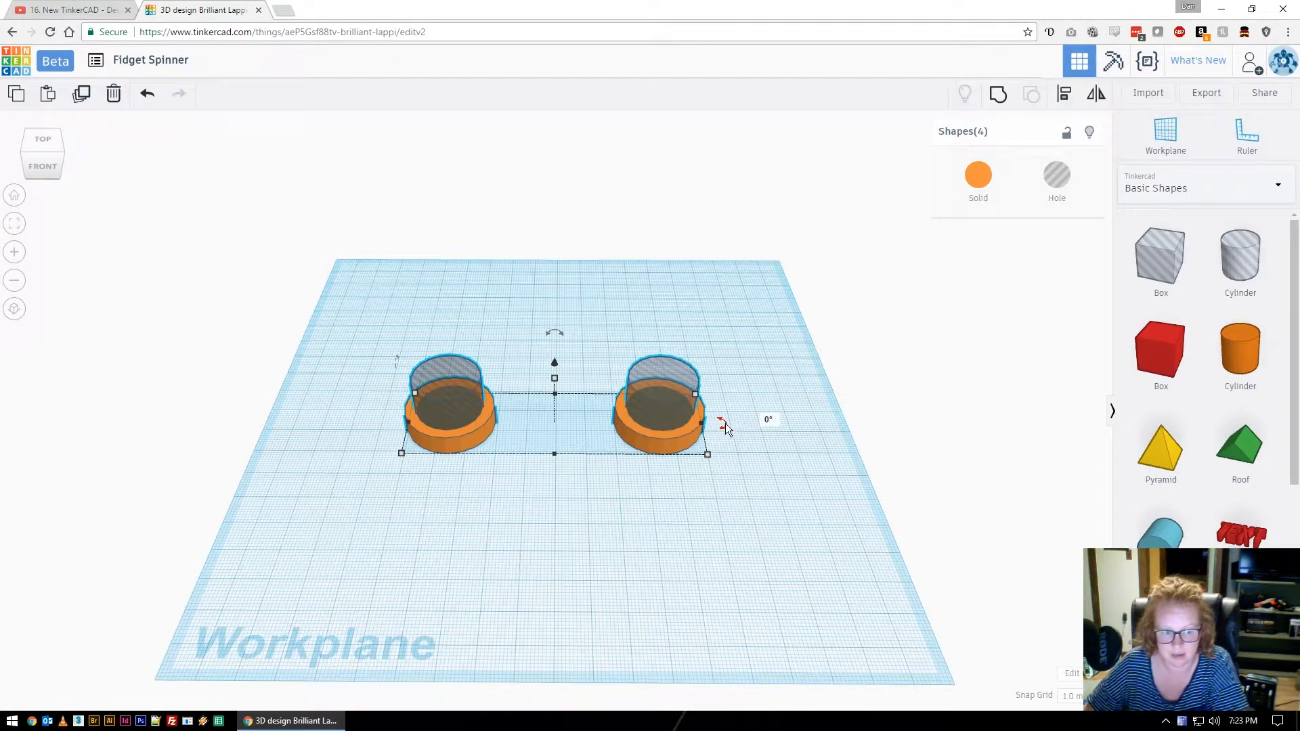
drag(725, 426, 742, 470)
drag(737, 488, 736, 425)
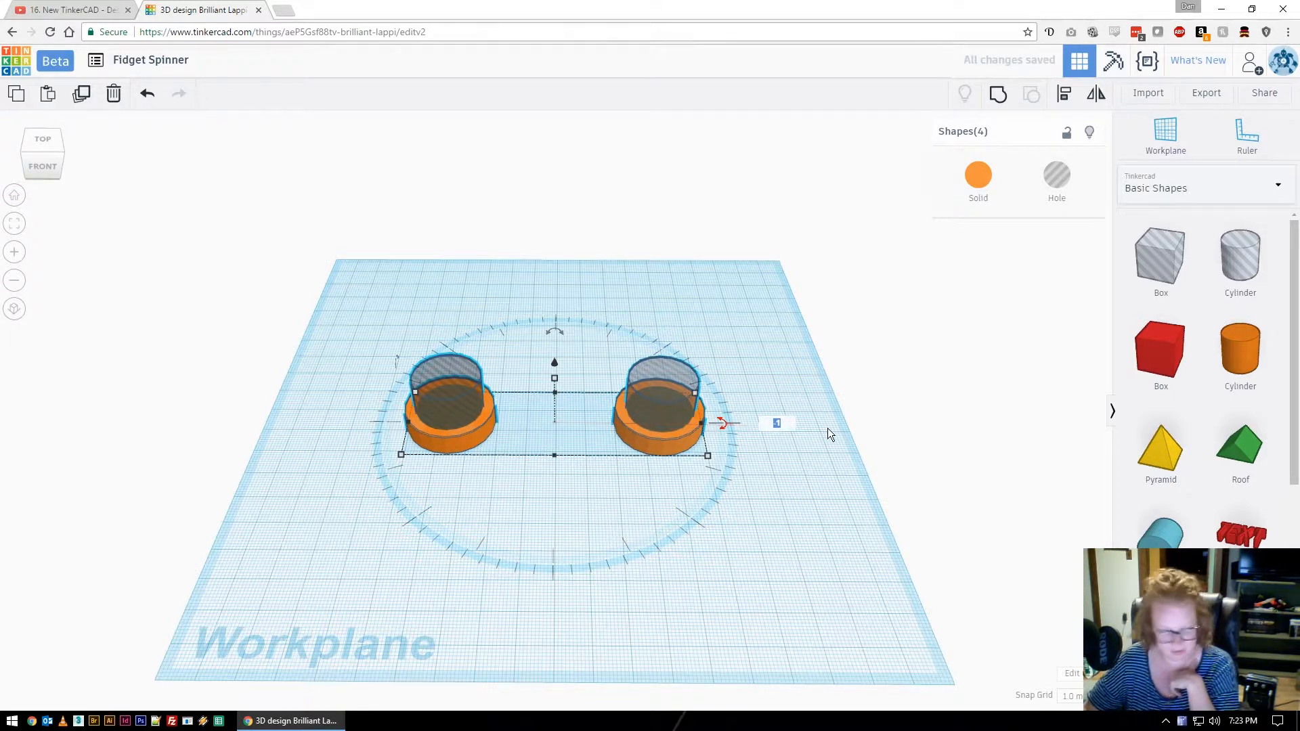
text(60)
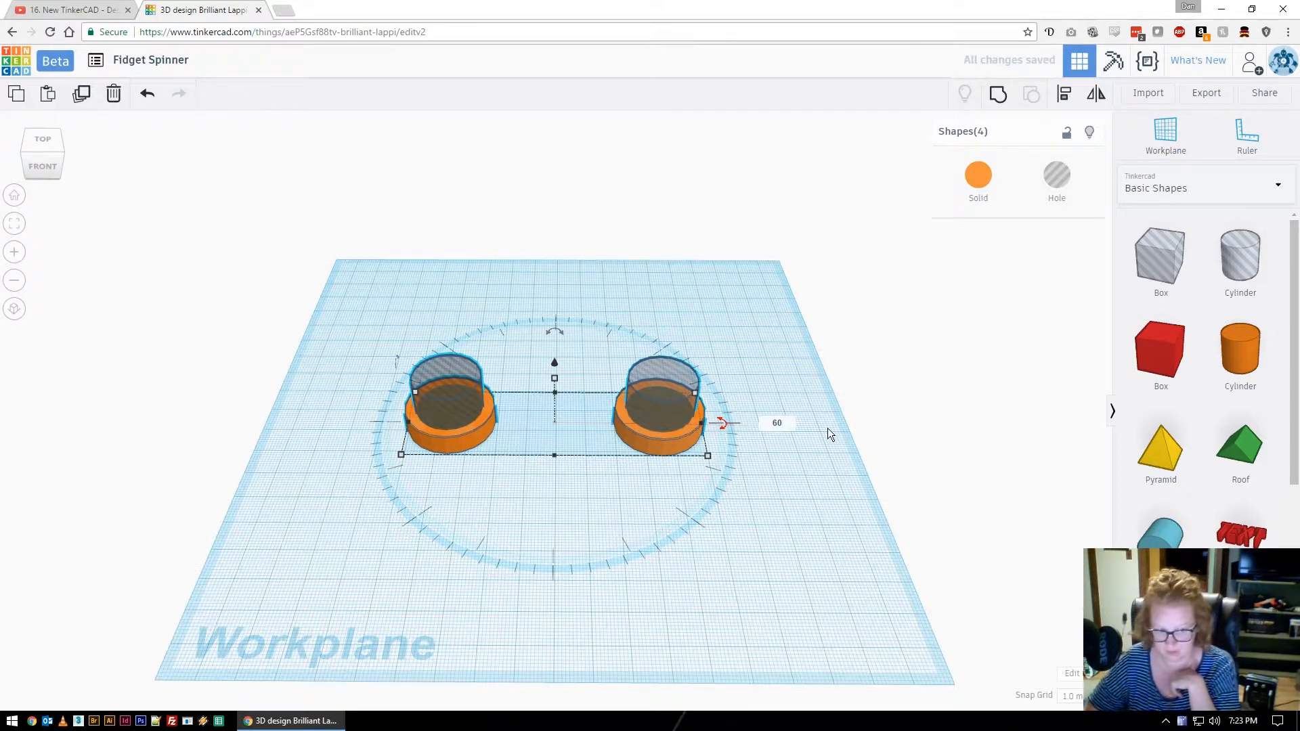
key(Return)
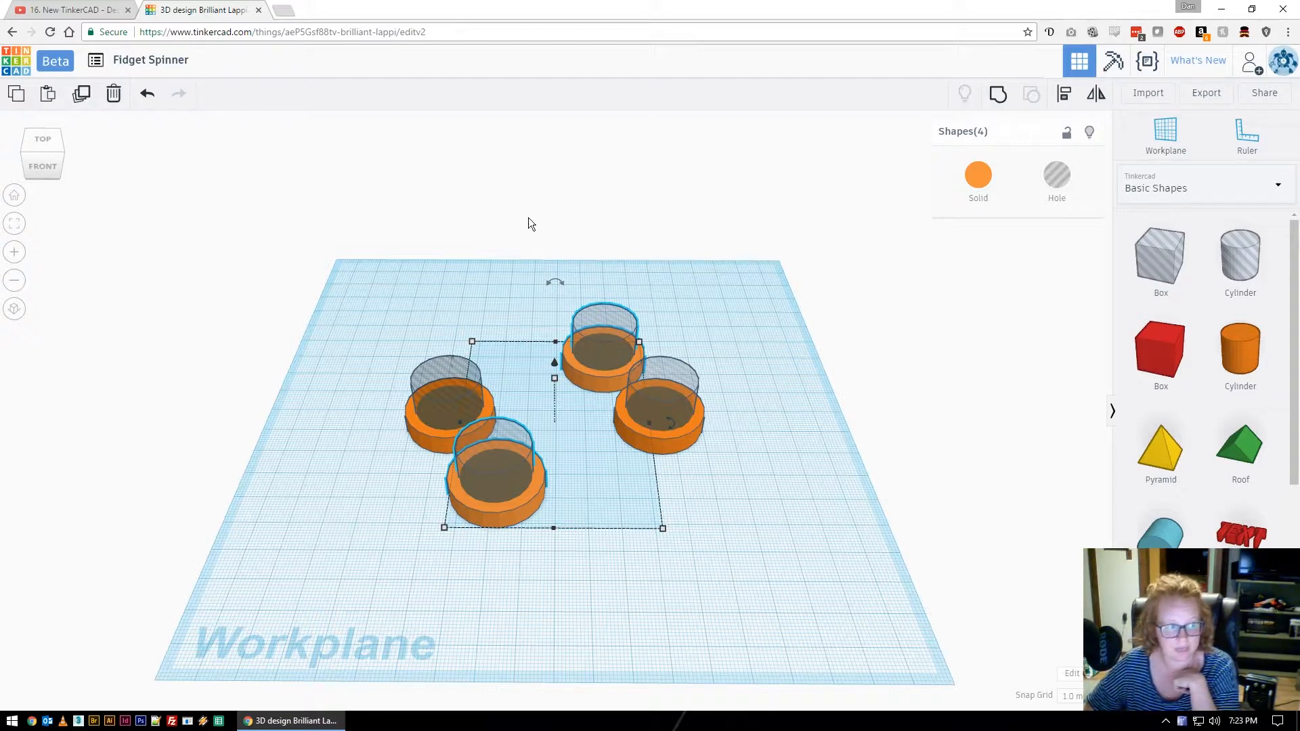
Repeat the 60° rotated duplicate to finish six pairs, viewing the ring from above.
click(82, 98)
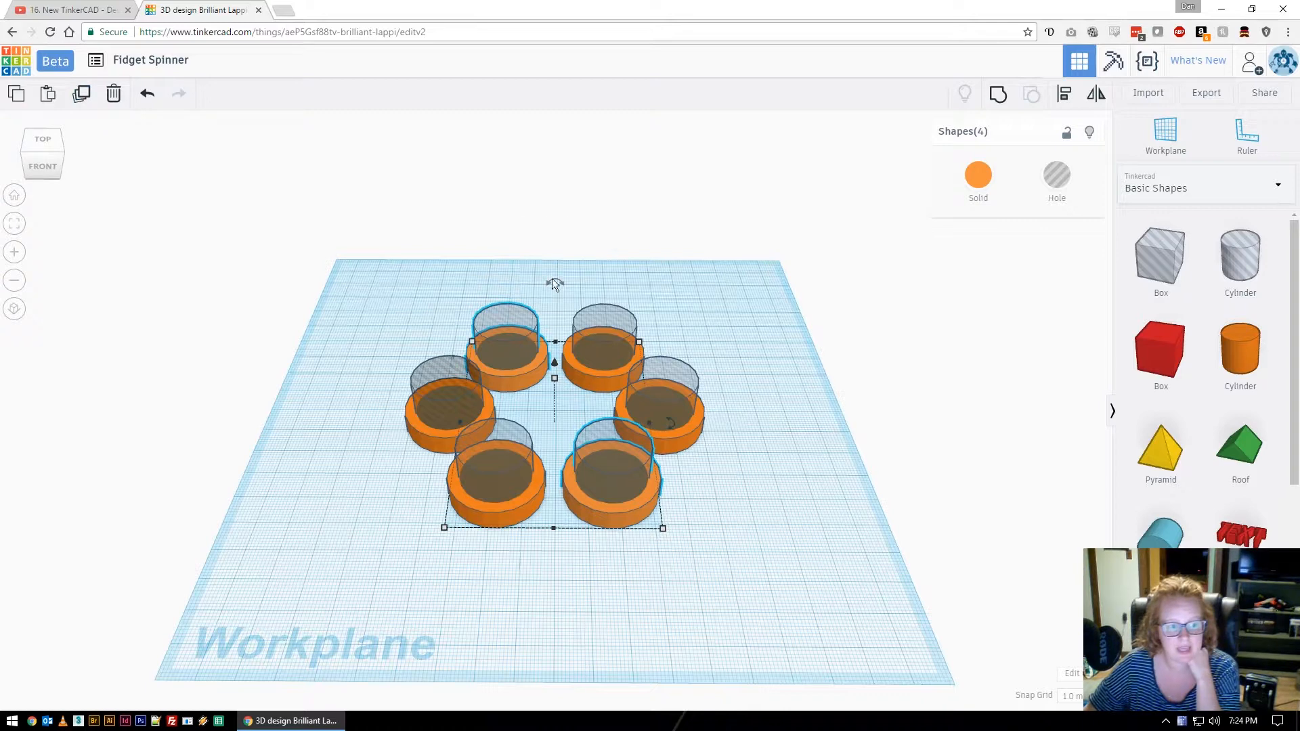
right_drag(758, 327, 772, 429)
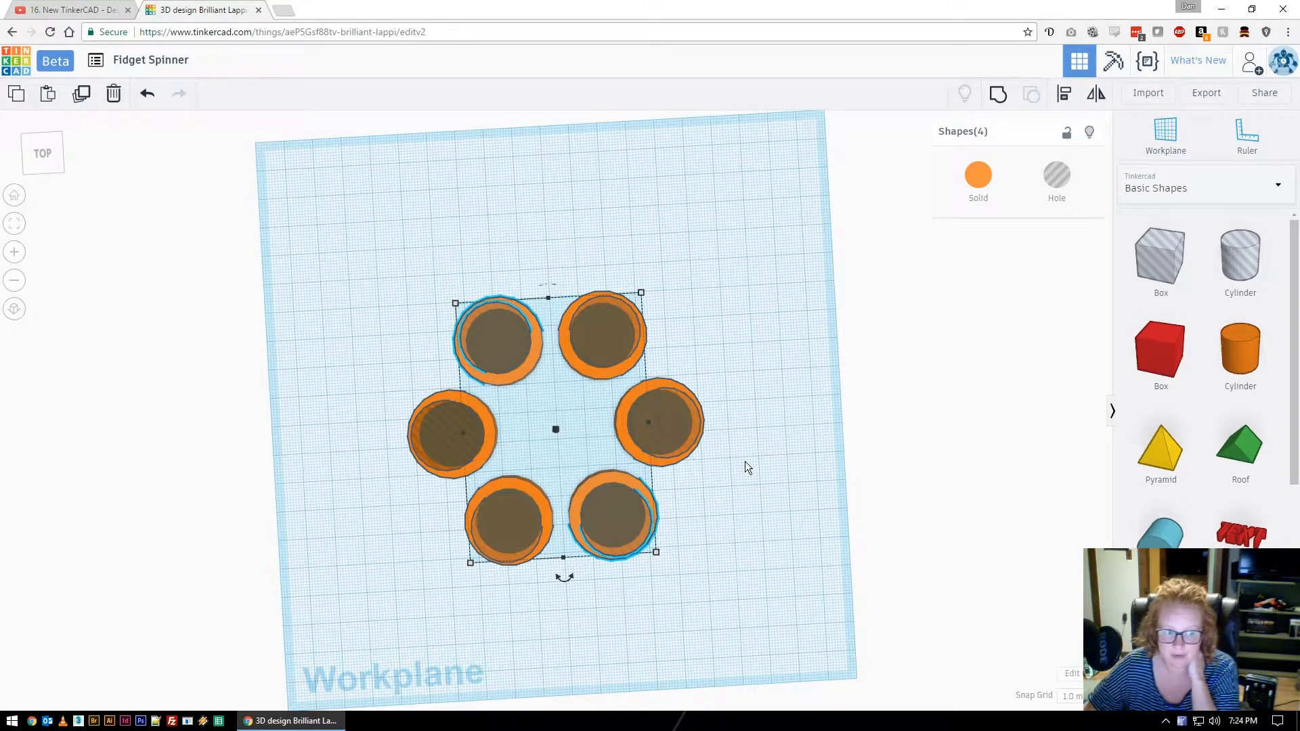
click(782, 466)
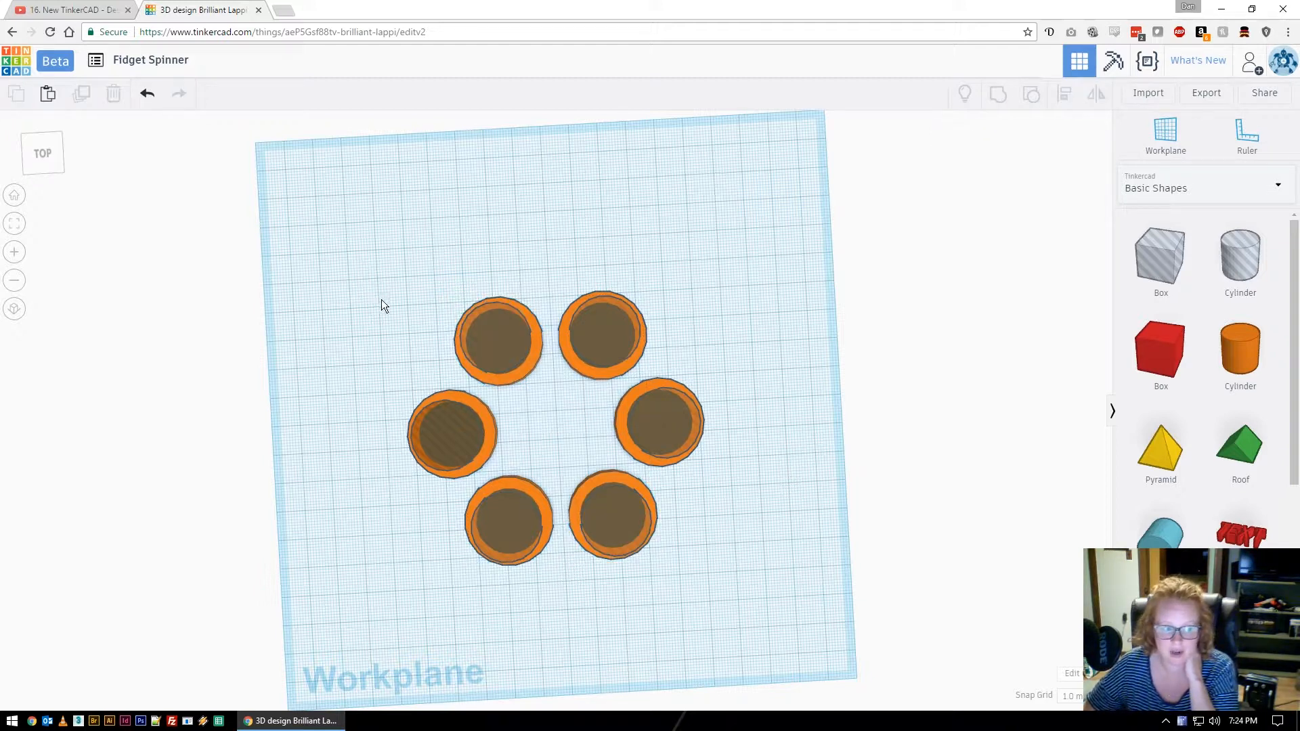
Group the six discs with their hole cylinders into hollow rings, then place a new cylinder on the workplane.
drag(368, 293, 762, 602)
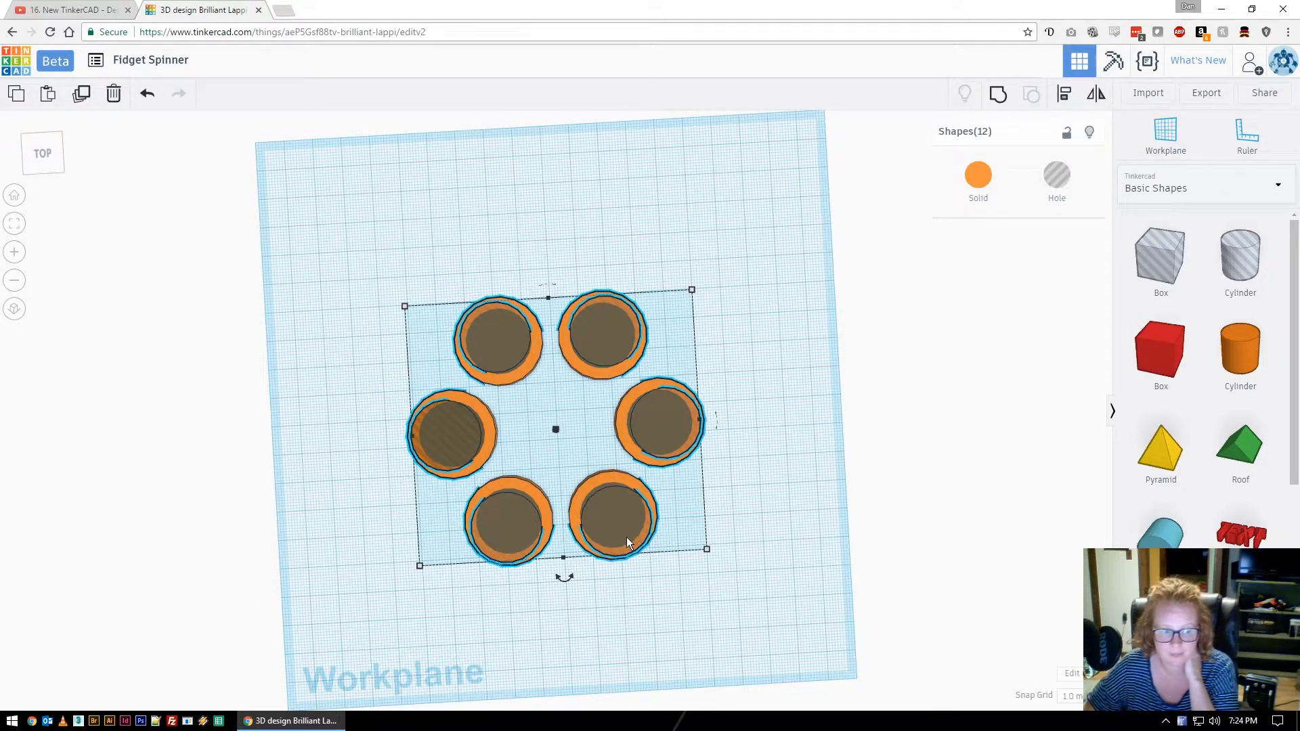
click(997, 99)
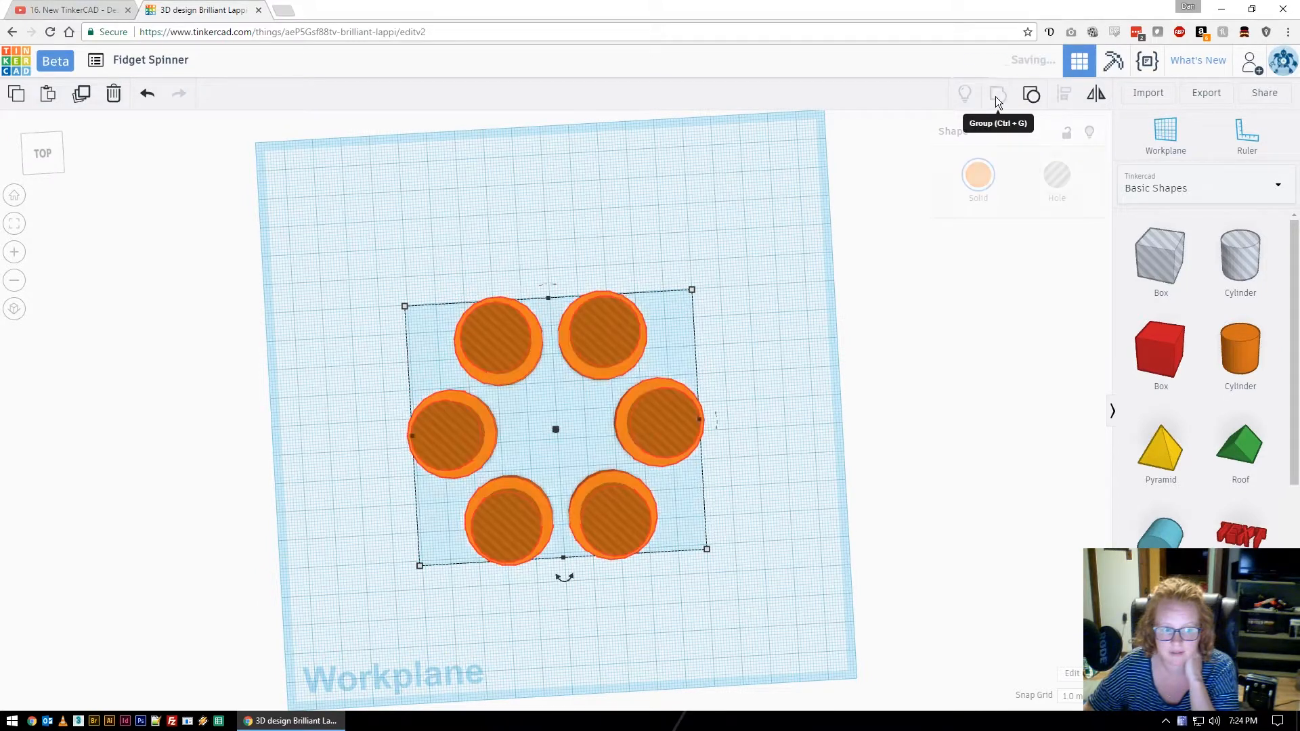
click(814, 369)
right_drag(811, 376, 810, 347)
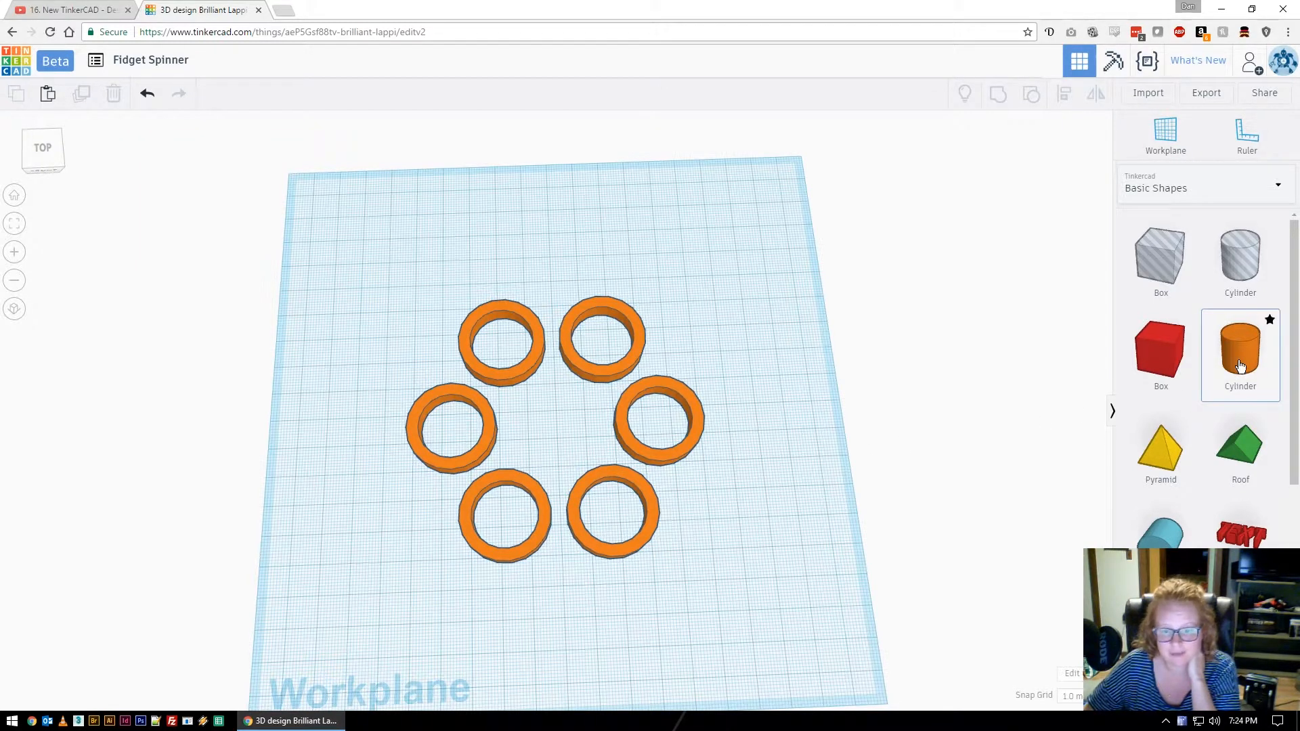
drag(1230, 373, 656, 254)
Resize the new cylinder to 50 by 50 in width and depth.
click(35, 196)
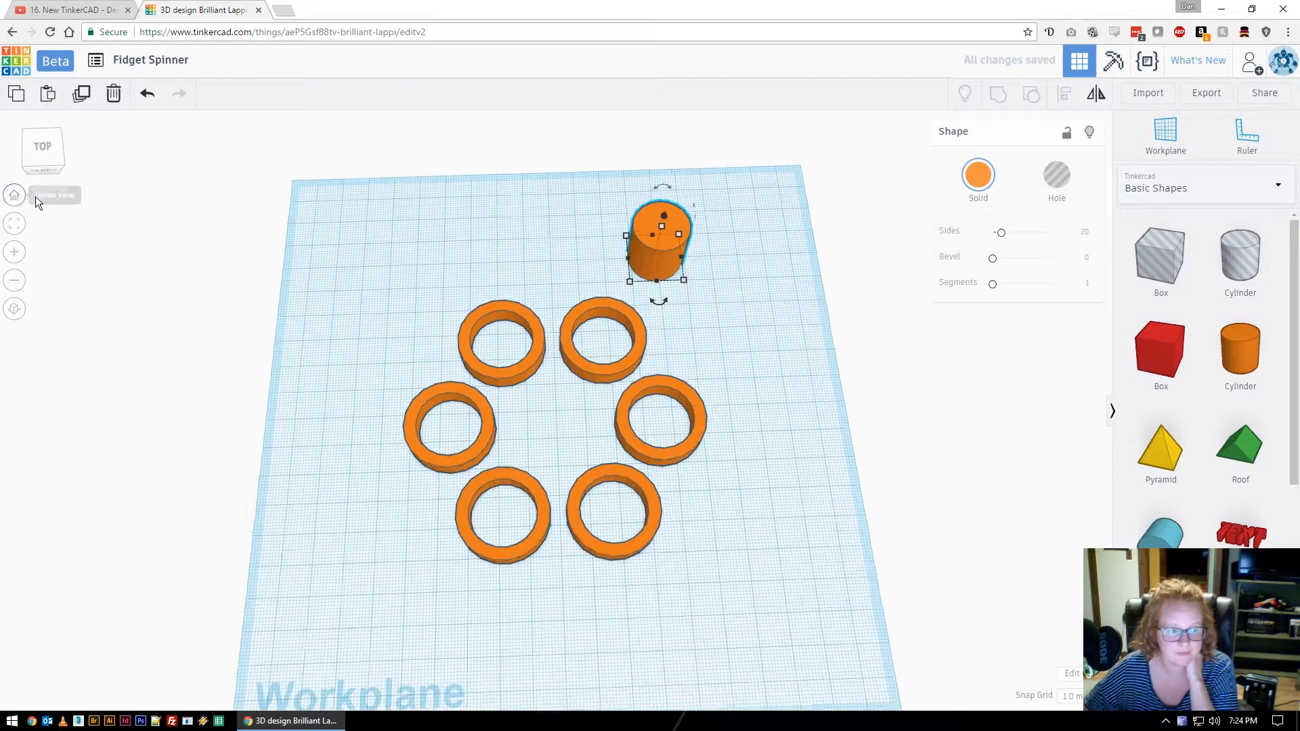
mouse_move(681, 324)
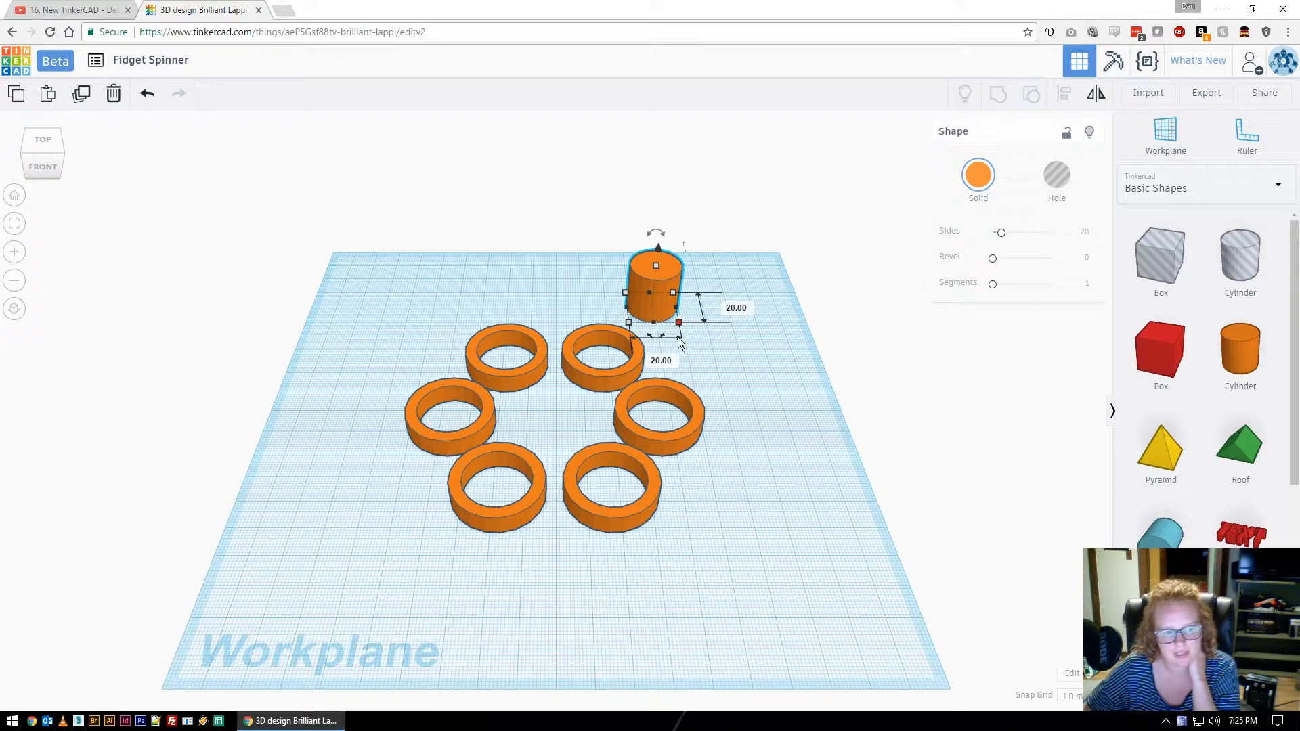
click(674, 361)
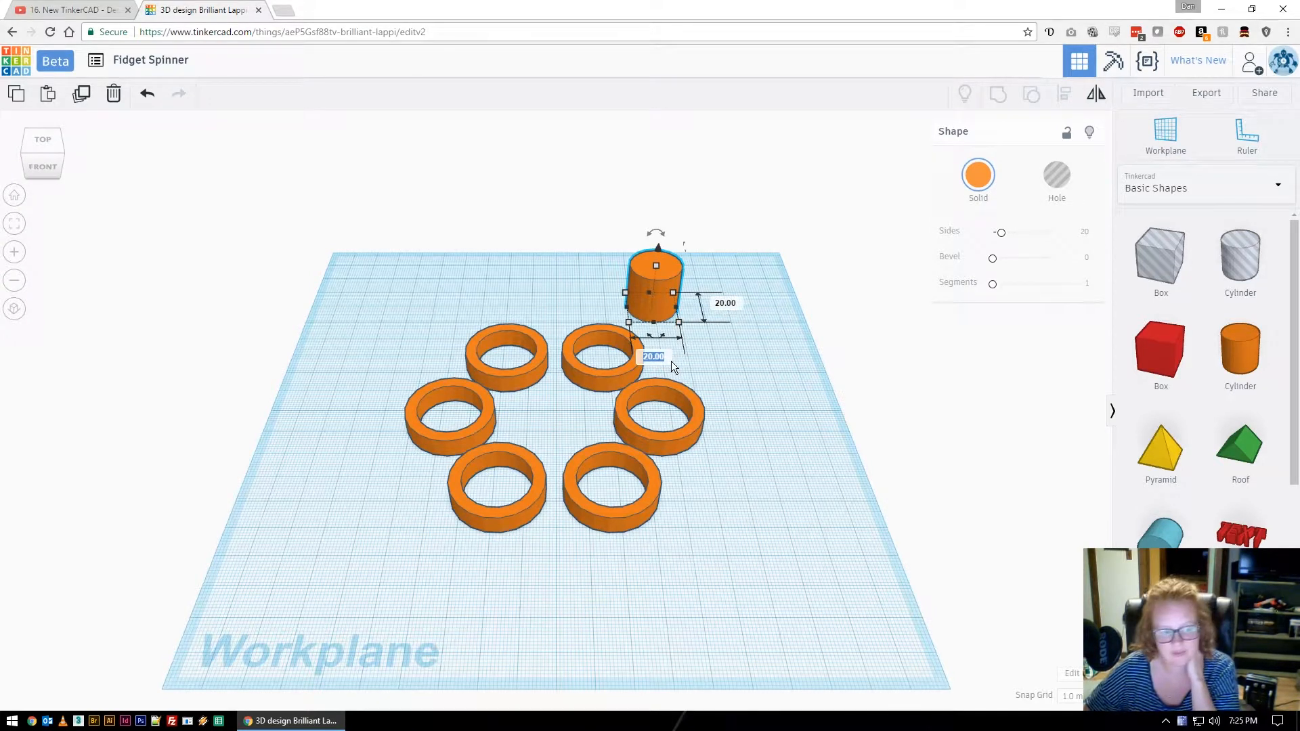
text(50)
key(Tab)
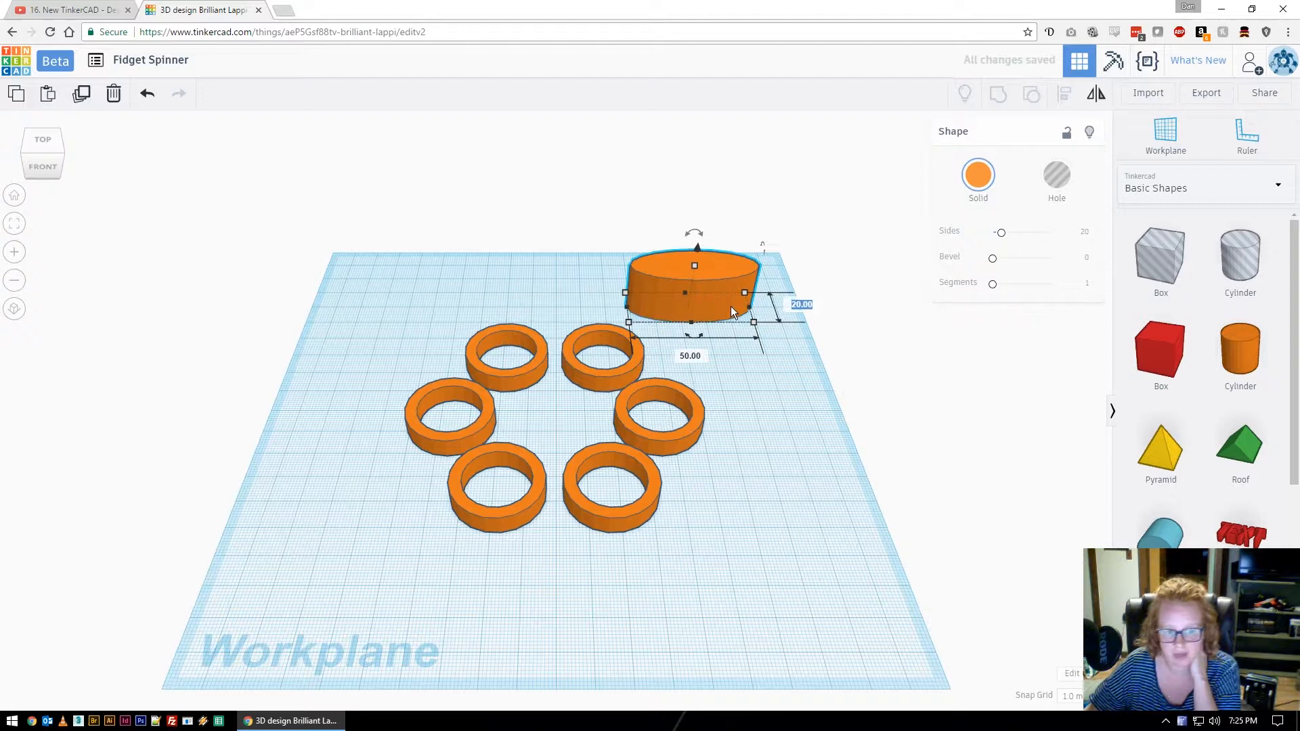
text(50)
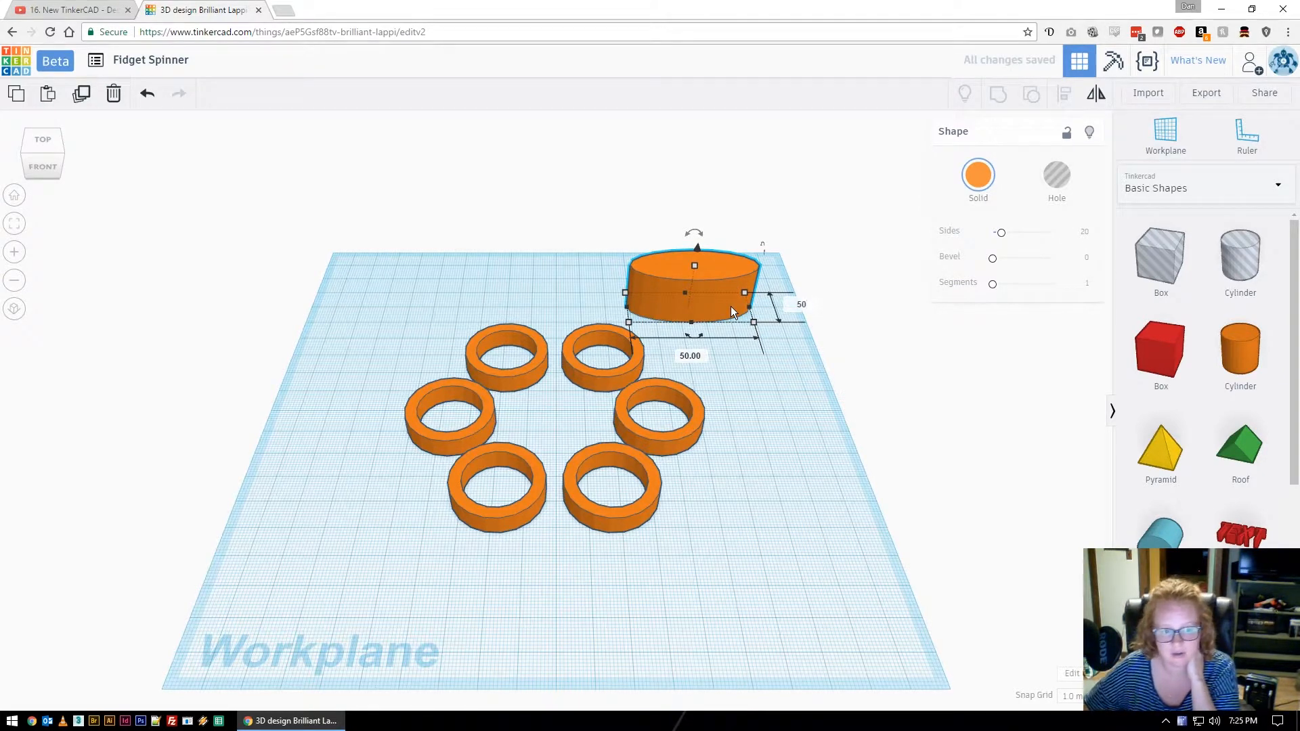
key(Return)
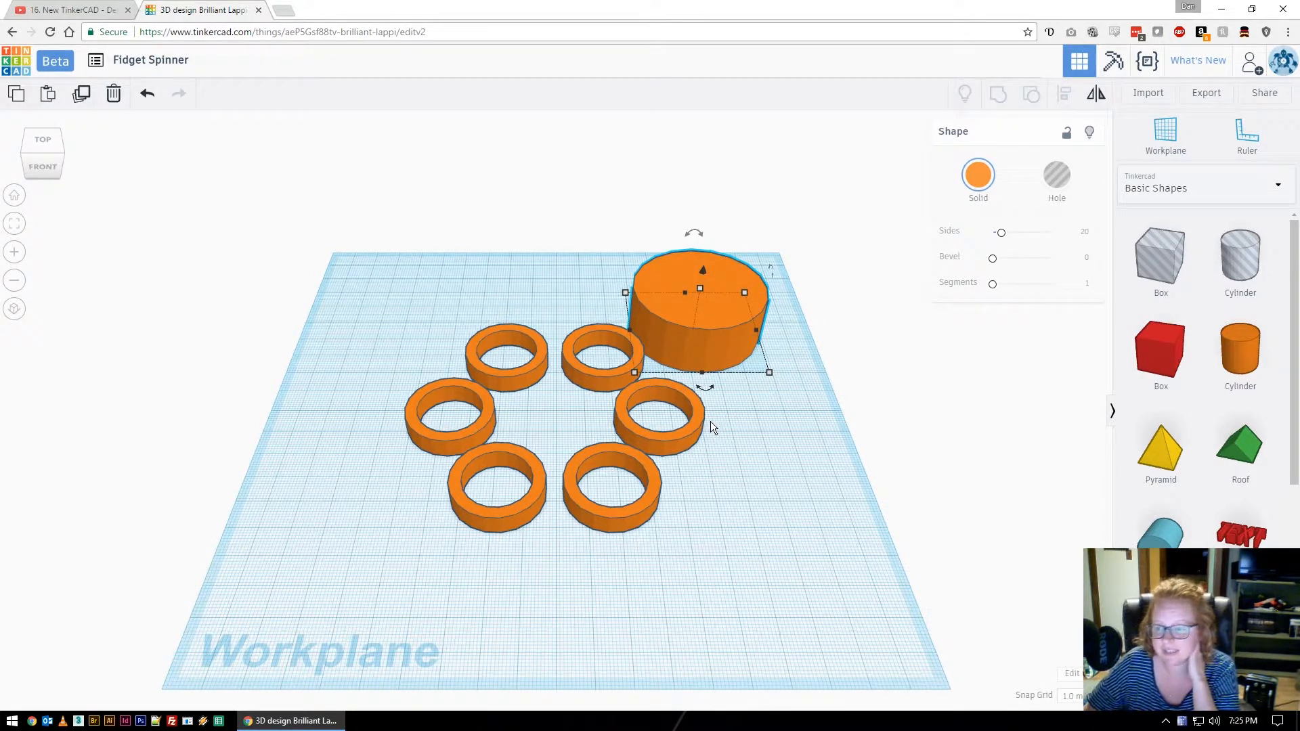
Set the cylinder height to 7 and move it into the middle of the six rings.
mouse_move(700, 288)
drag(700, 291, 698, 307)
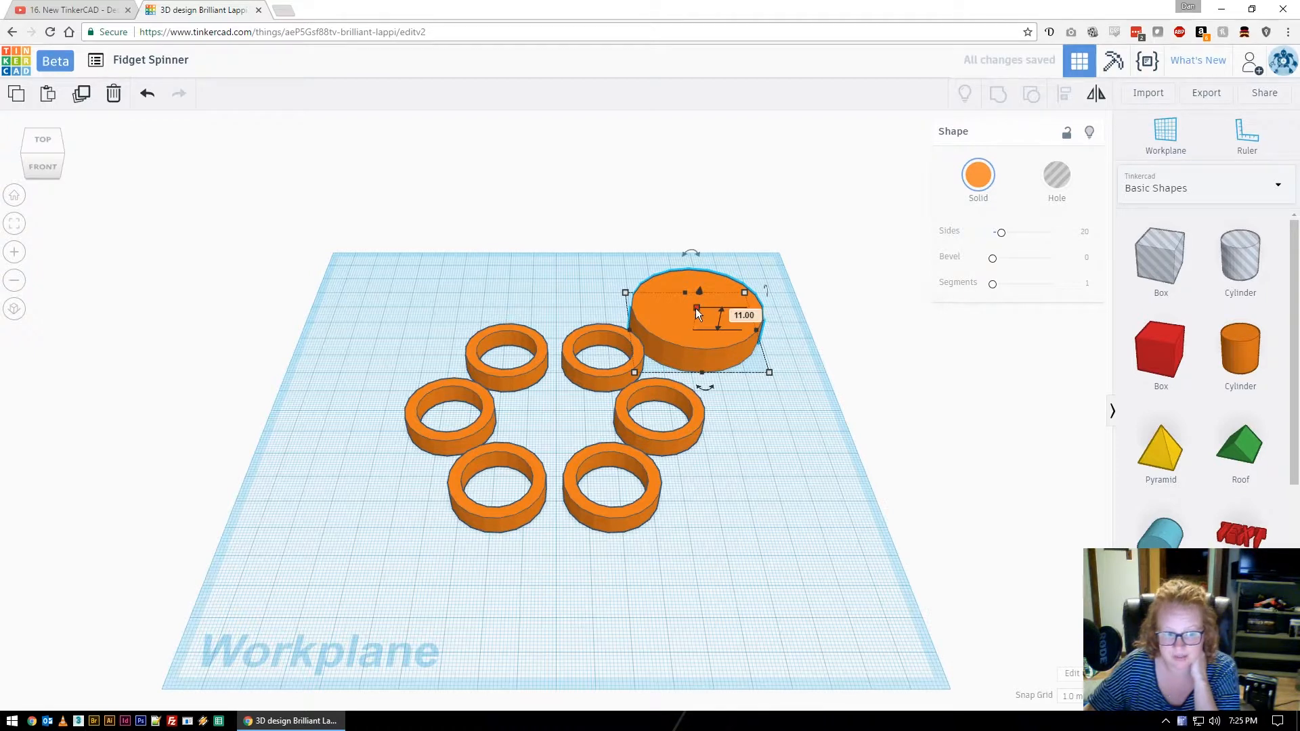
click(743, 315)
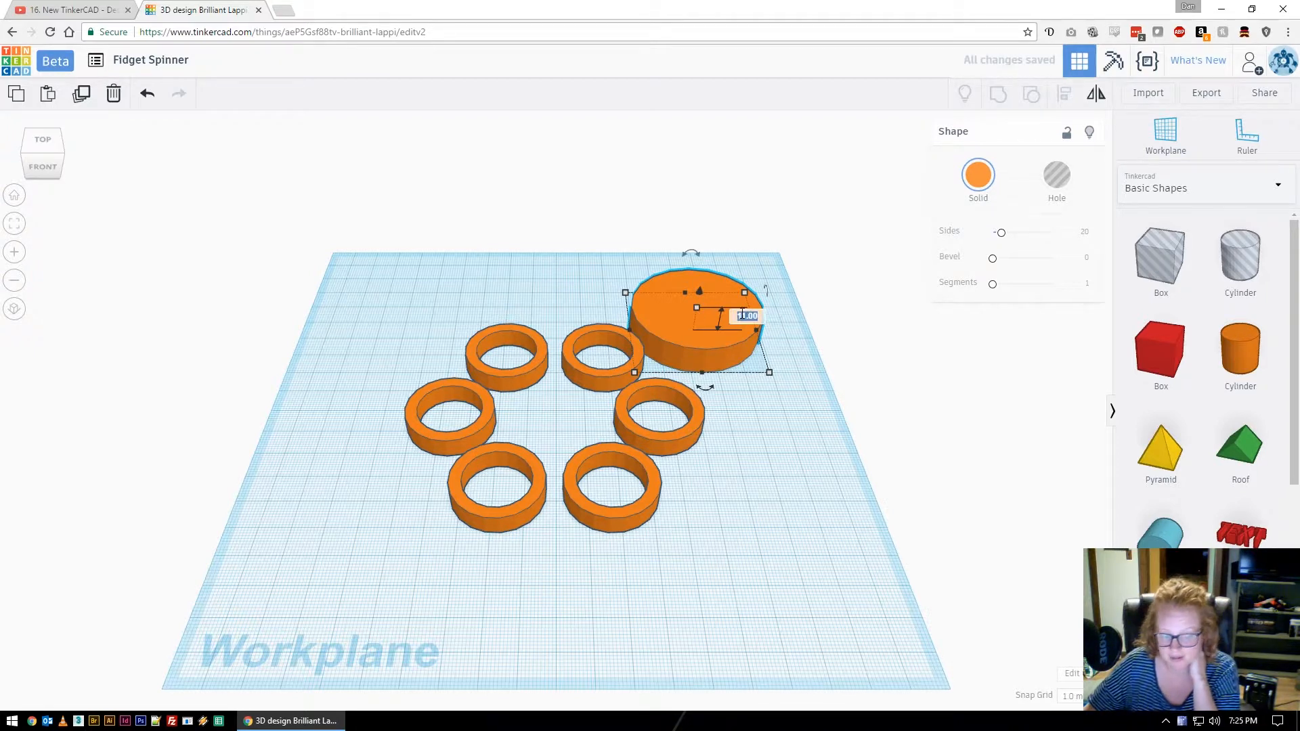
text(7)
key(Return)
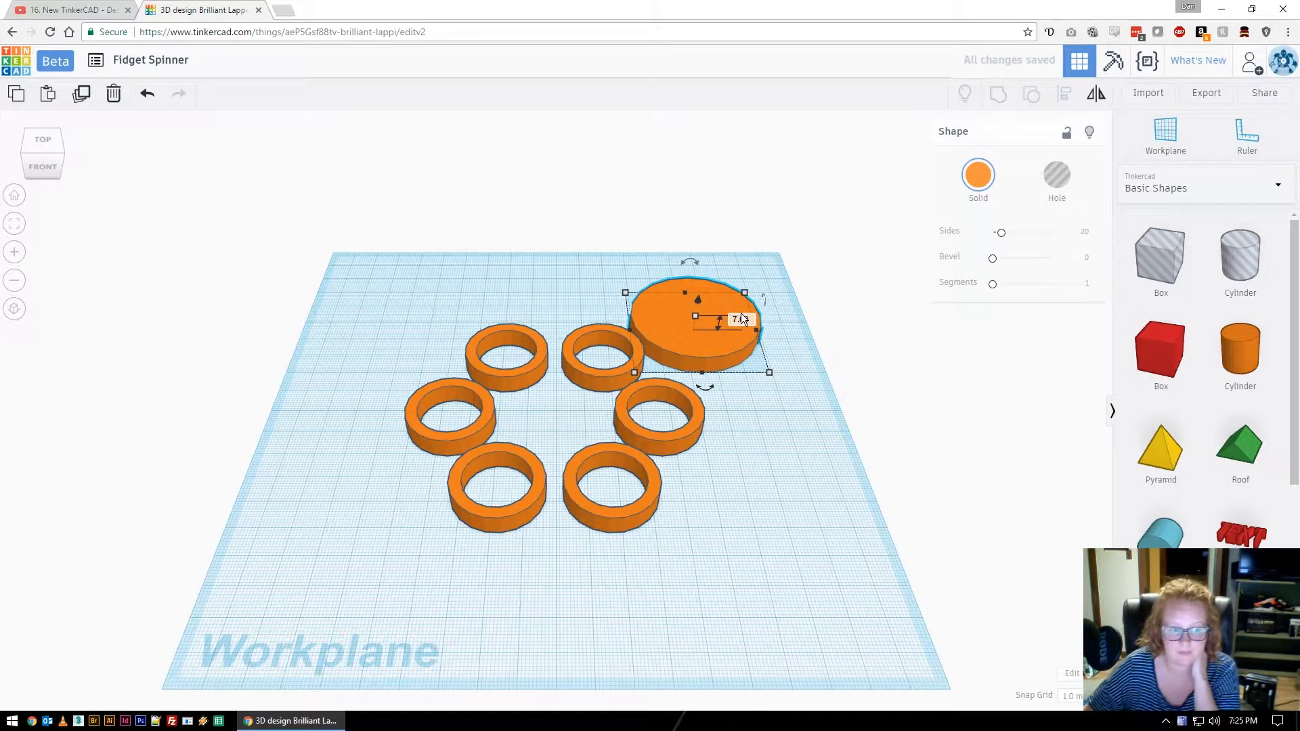
drag(718, 305, 587, 393)
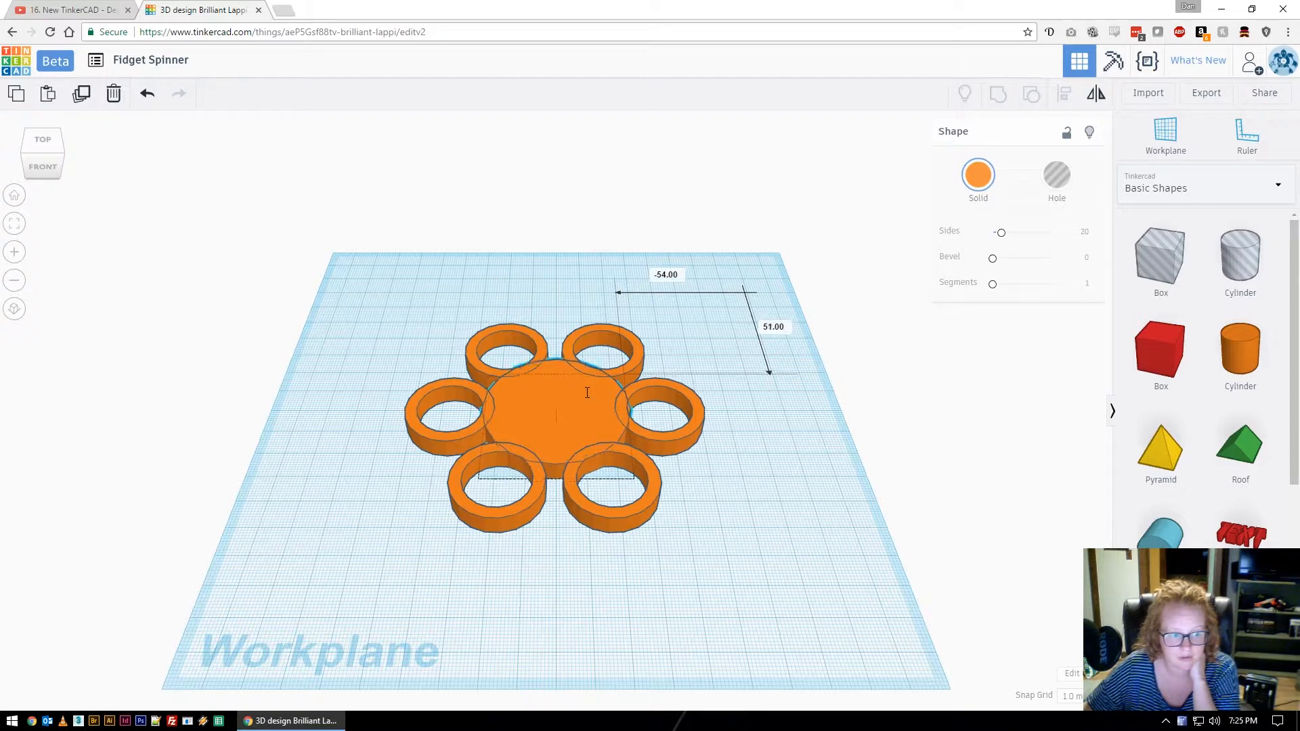
right_drag(765, 419, 764, 523)
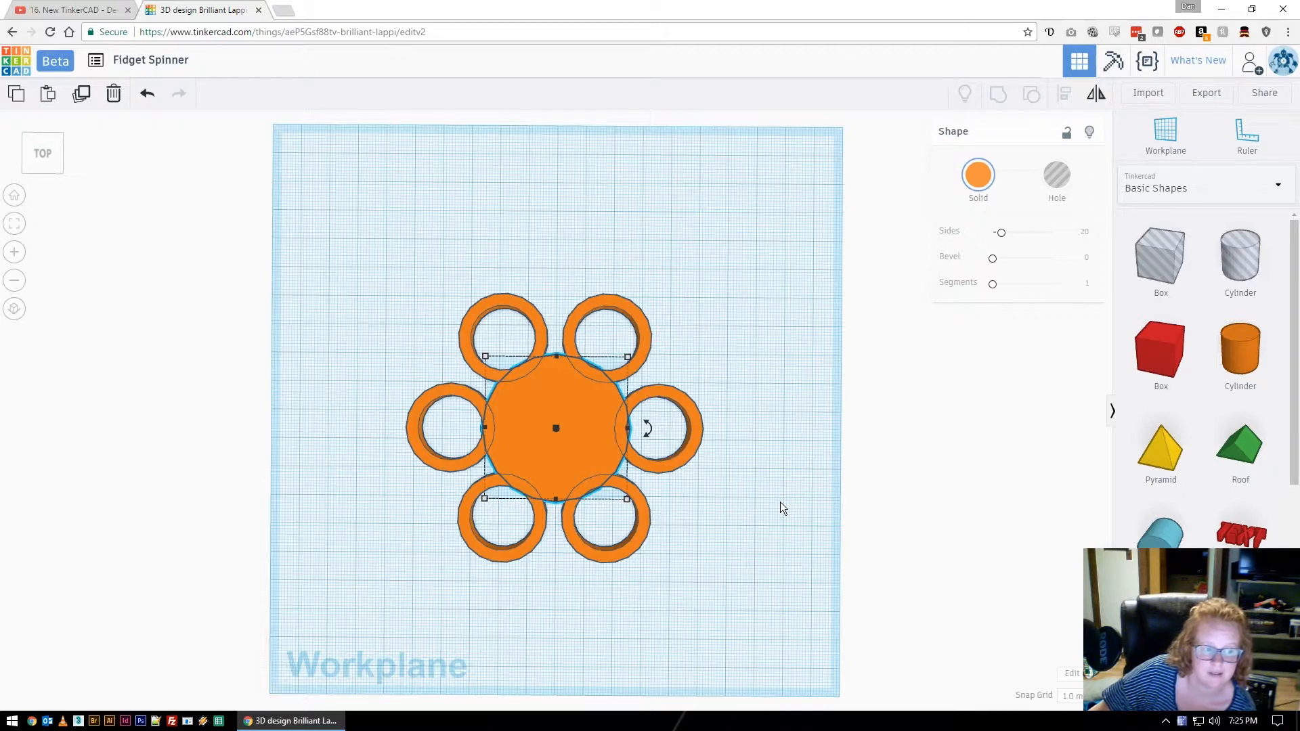
Align the hub disc and ring group so the hub sits exactly centred among the rings.
click(779, 512)
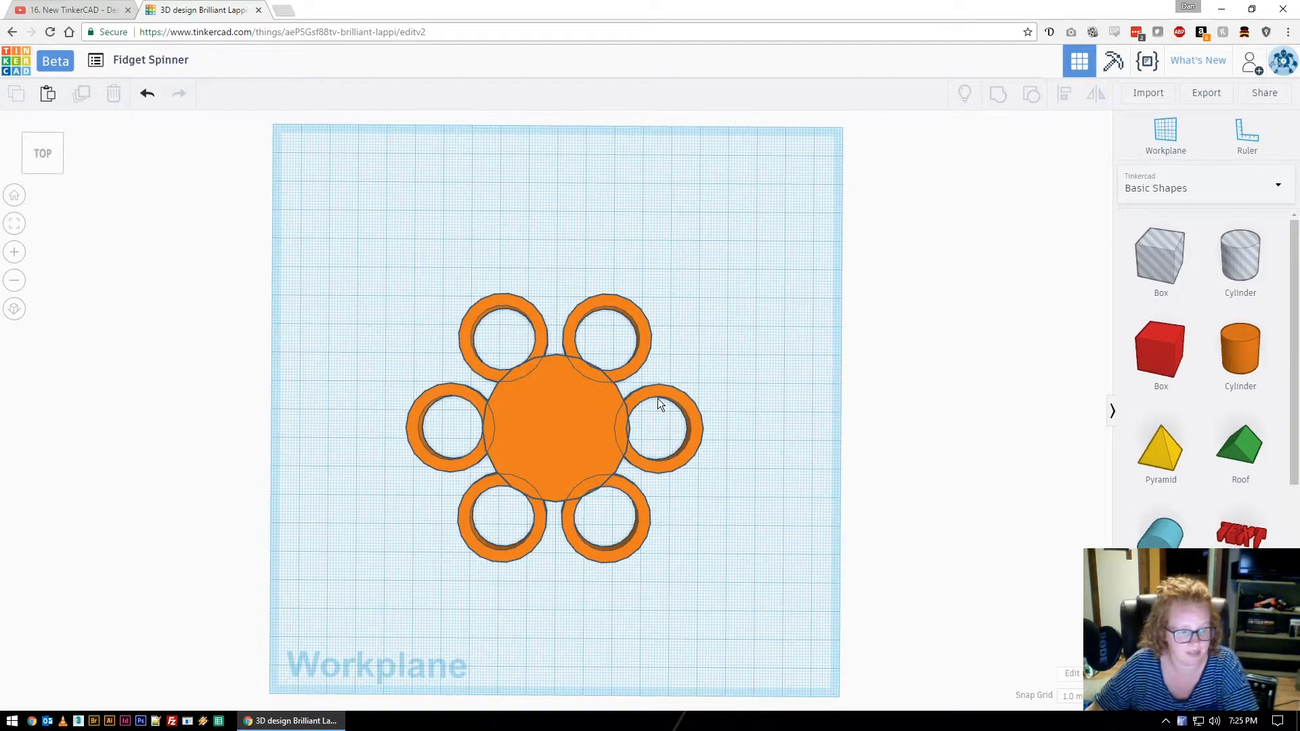
drag(379, 267, 738, 579)
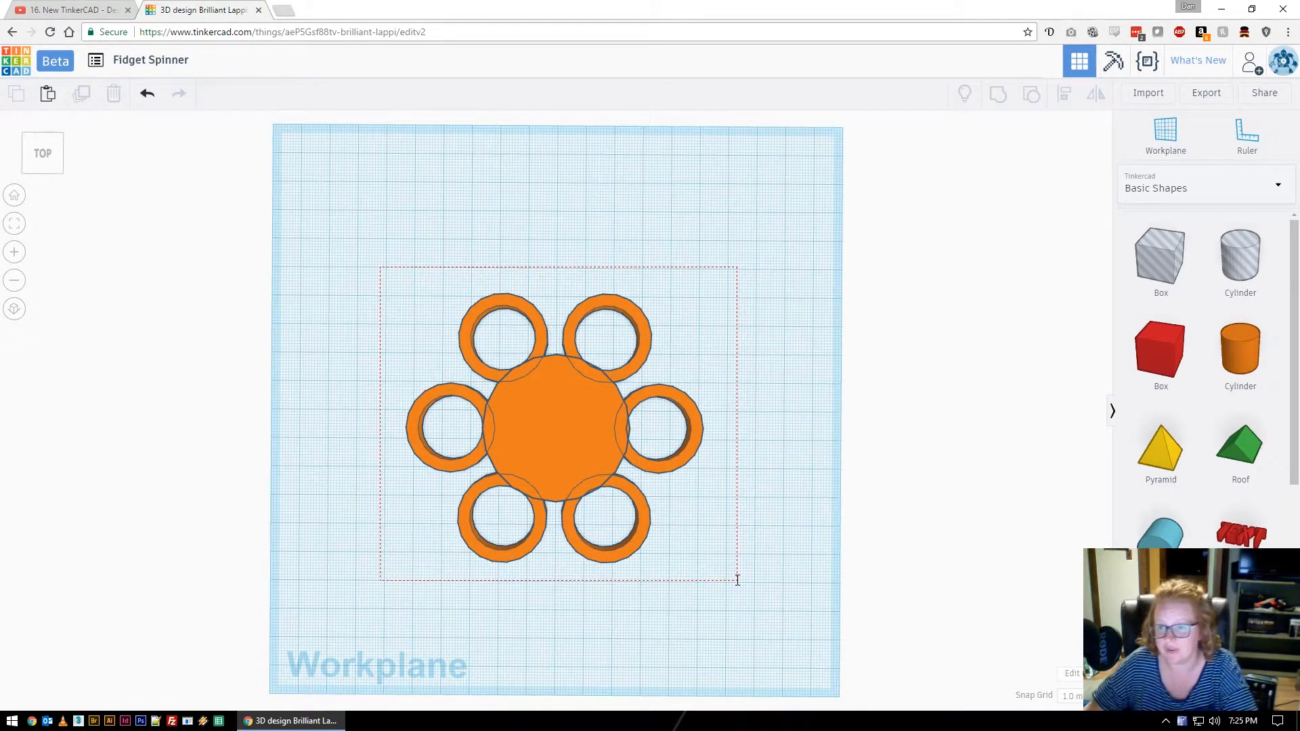
drag(738, 579, 742, 590)
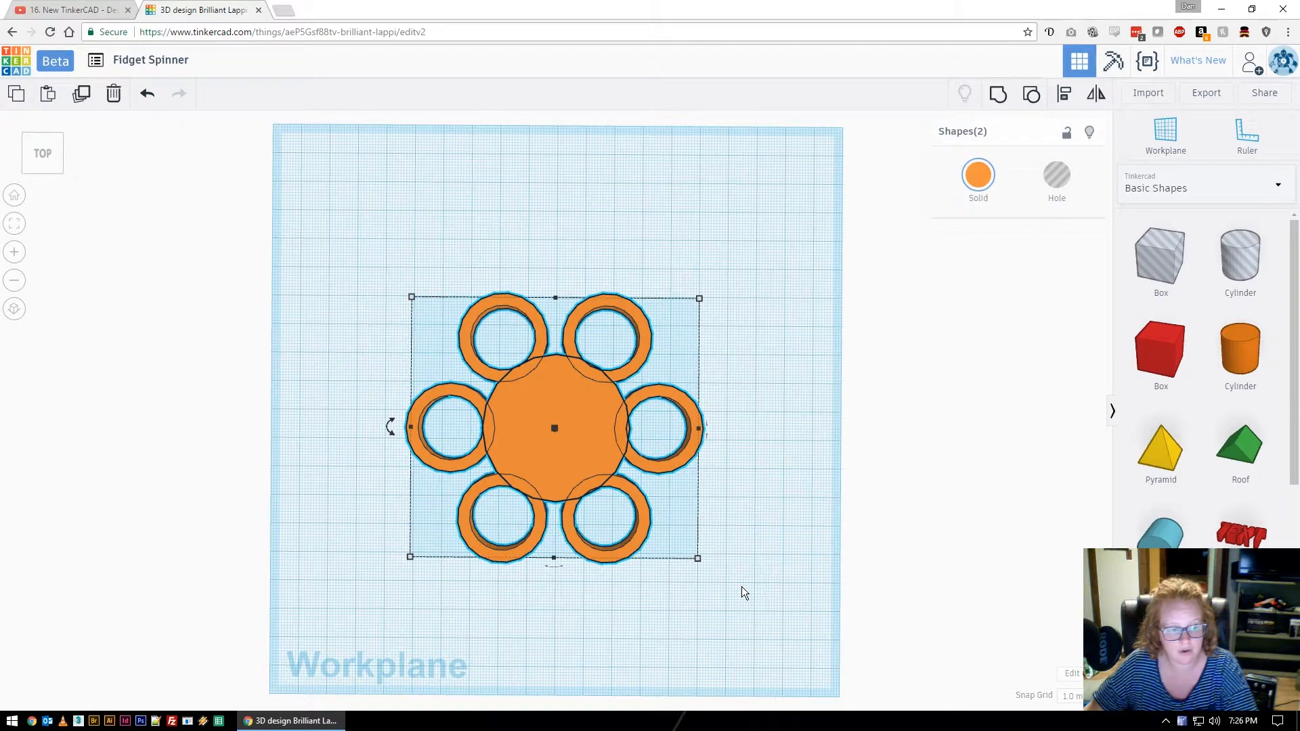
click(1064, 102)
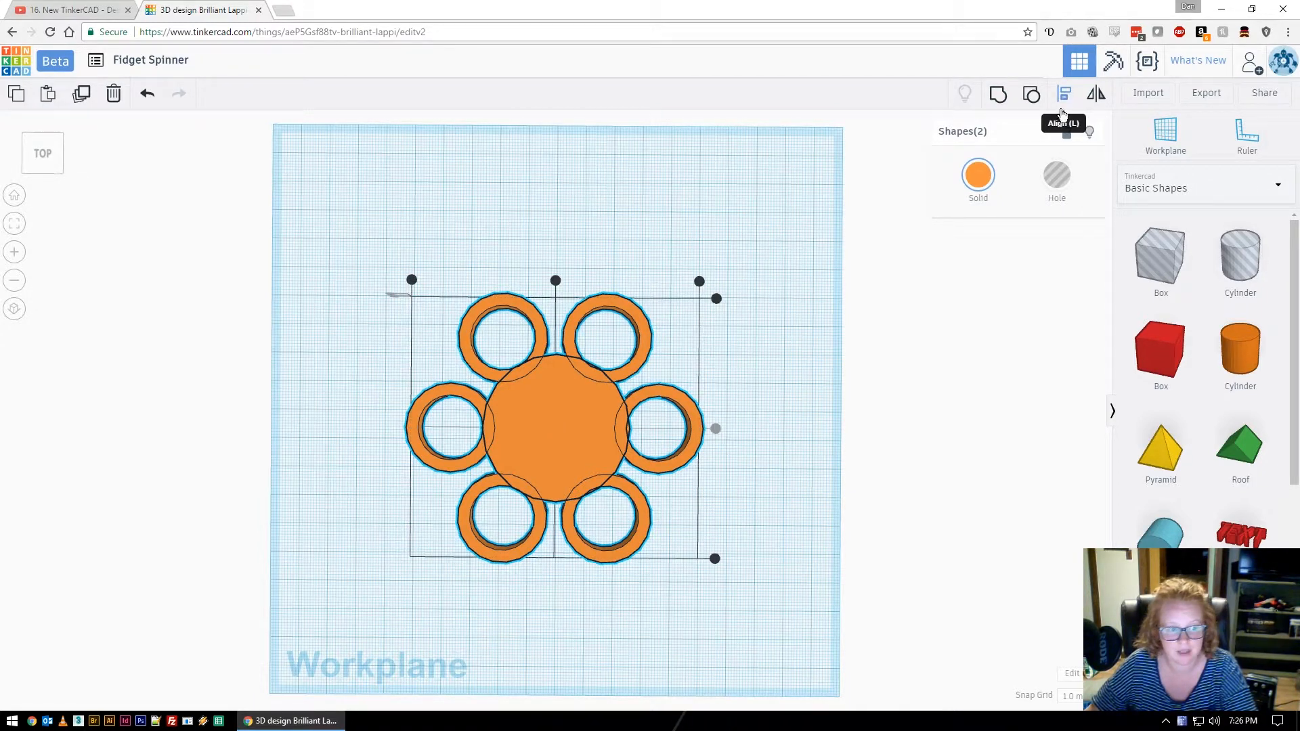
click(555, 281)
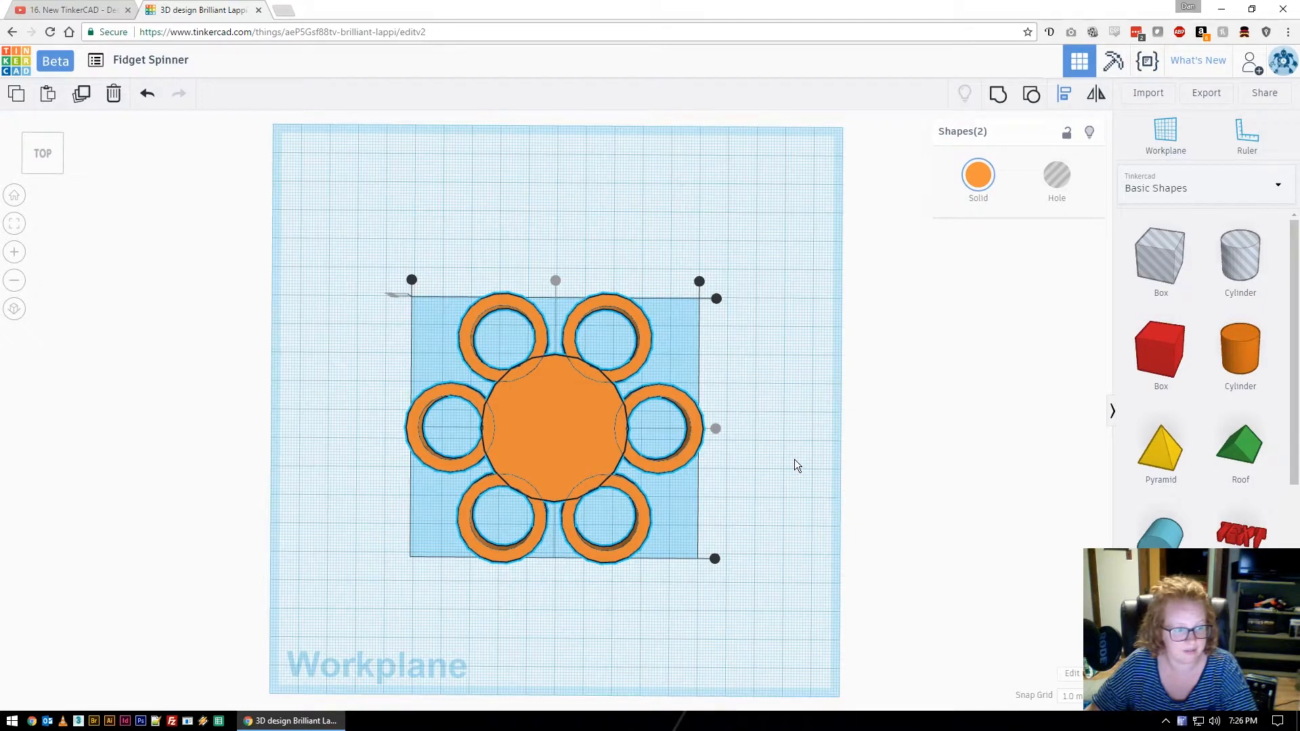
click(728, 452)
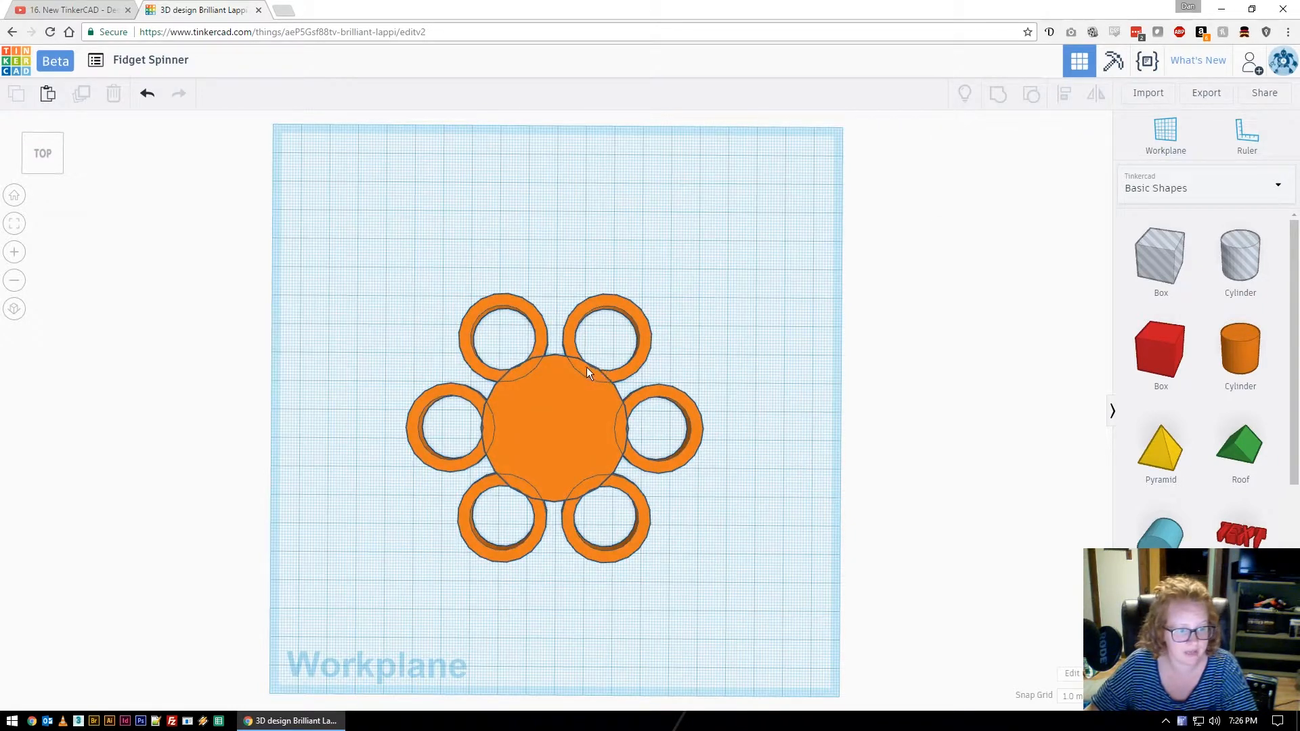
right_drag(639, 407, 741, 550)
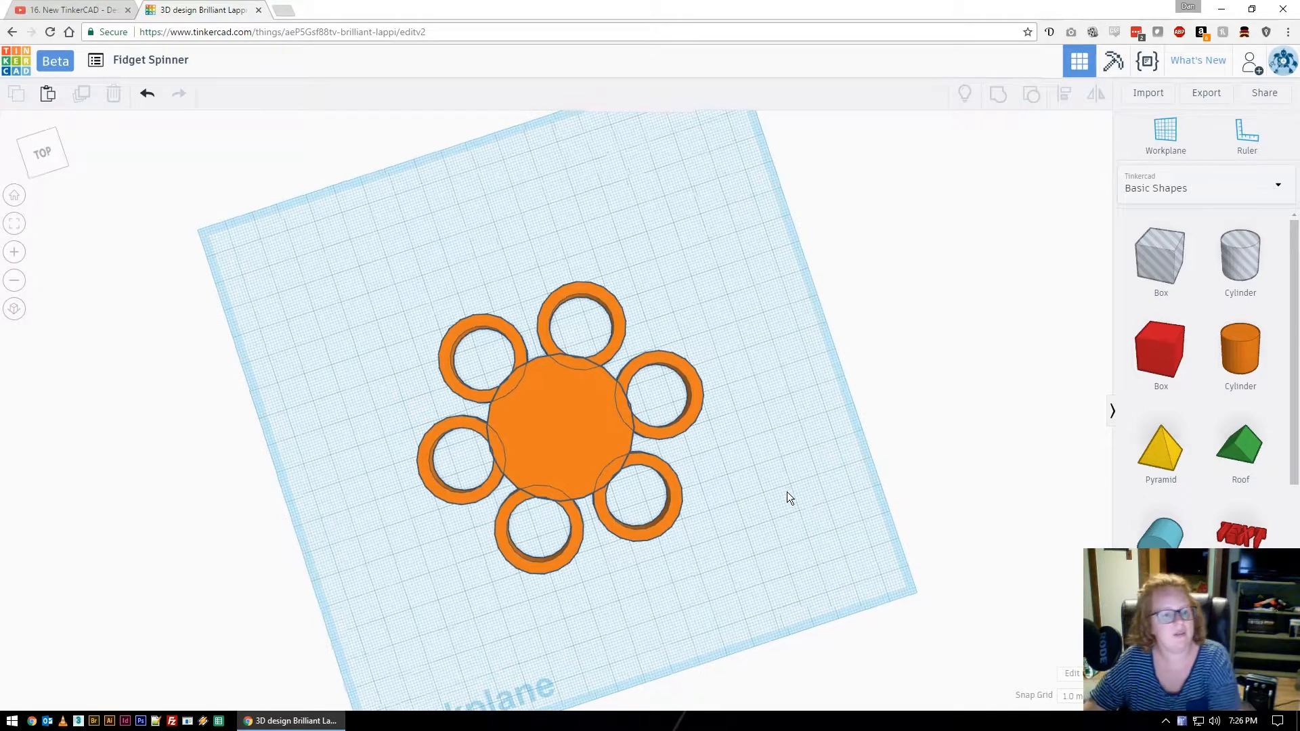
Add a hole cylinder sized 22.5 by 22.5 for the bearing.
right_drag(787, 493, 772, 480)
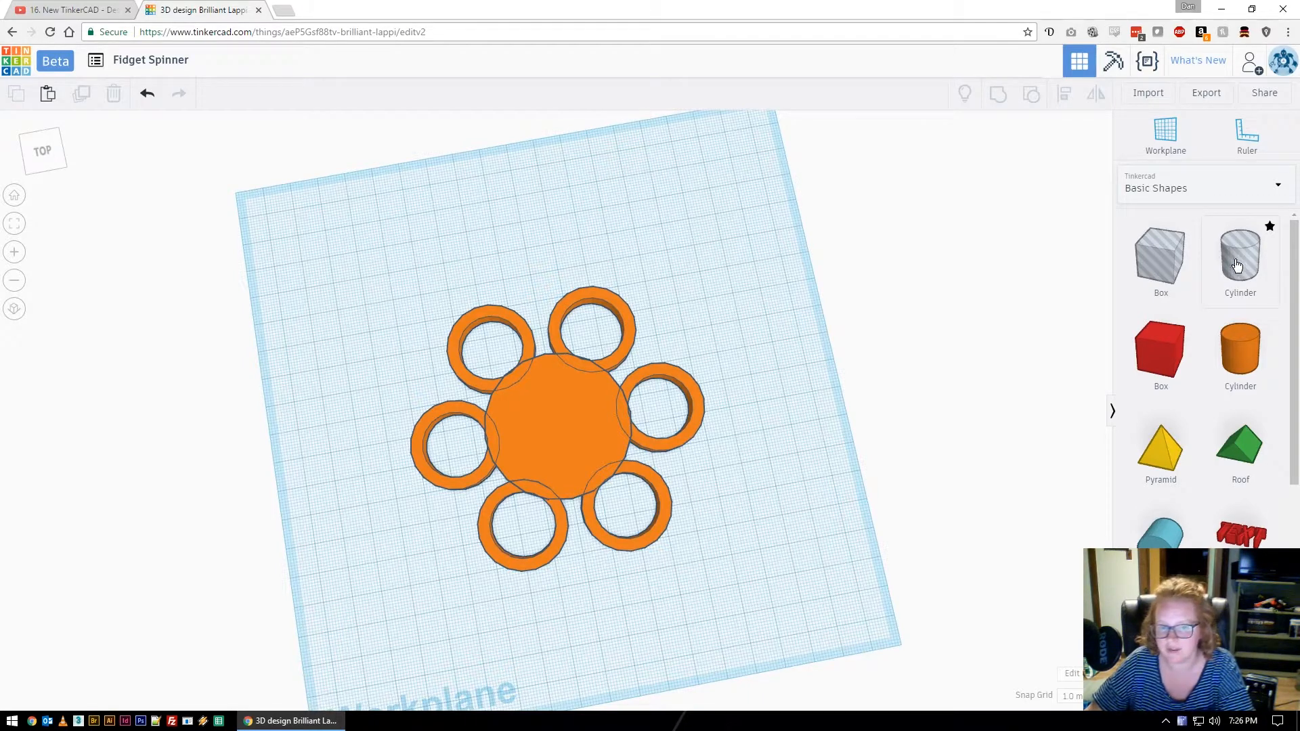
drag(1241, 262, 755, 432)
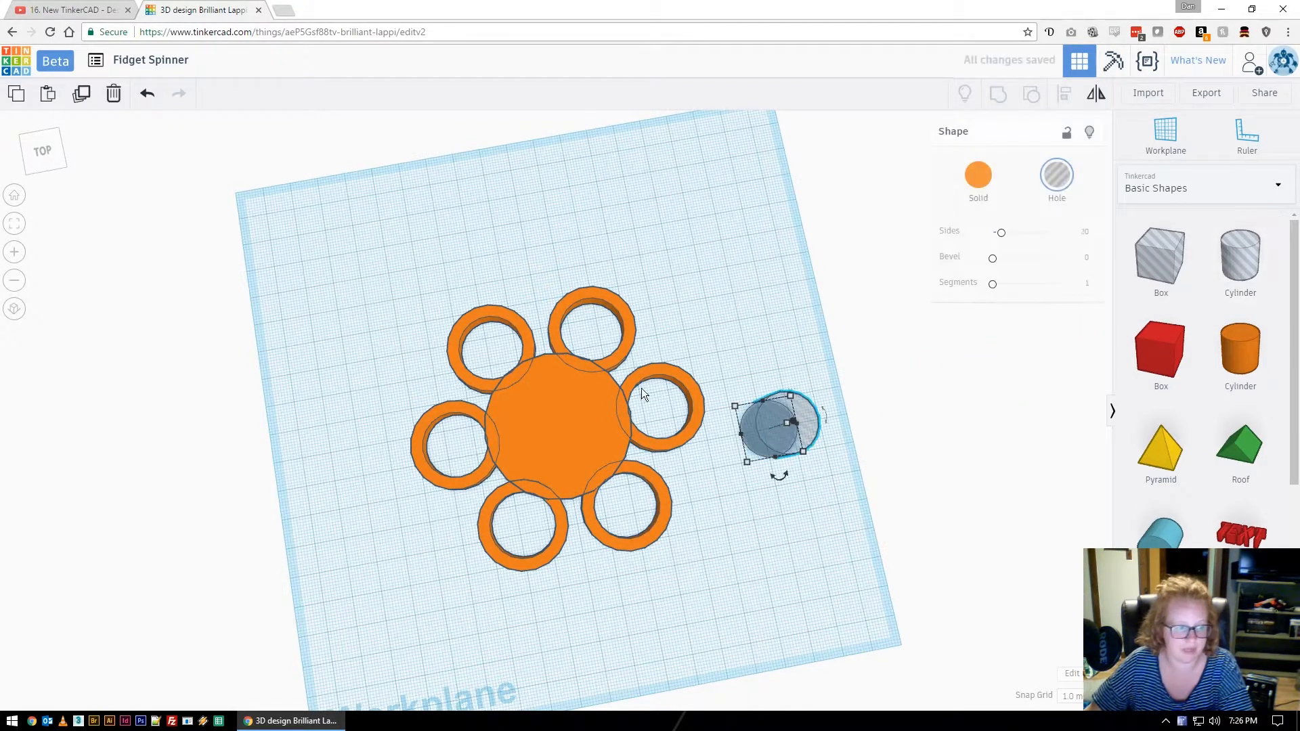
click(17, 197)
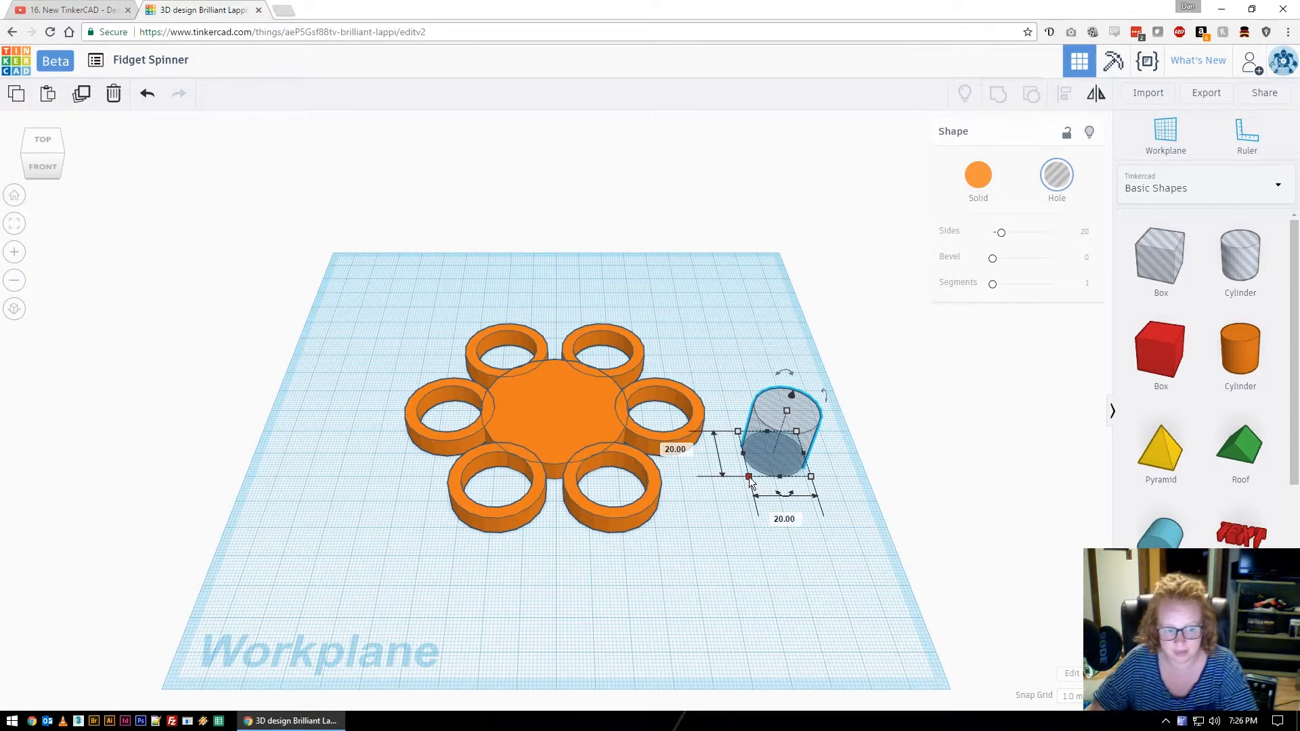
click(802, 522)
text(22.5)
click(678, 448)
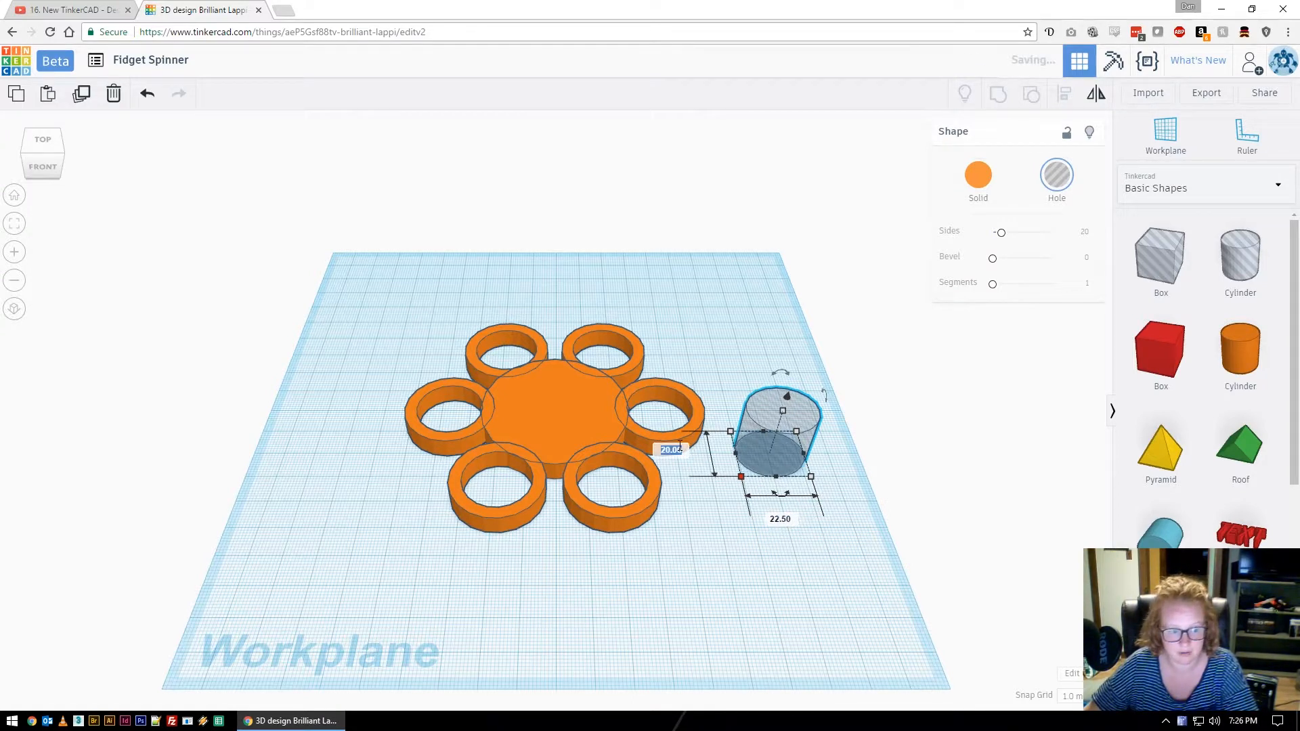
text(22.5)
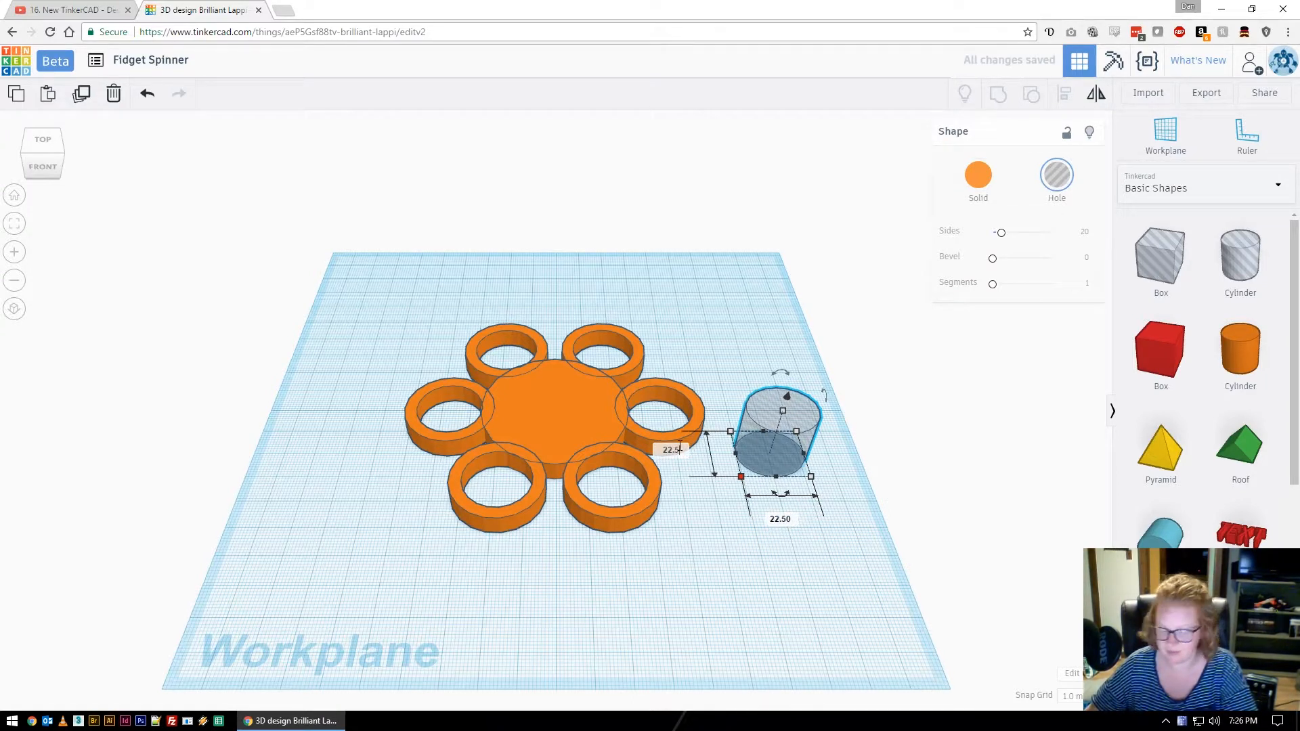
key(Return)
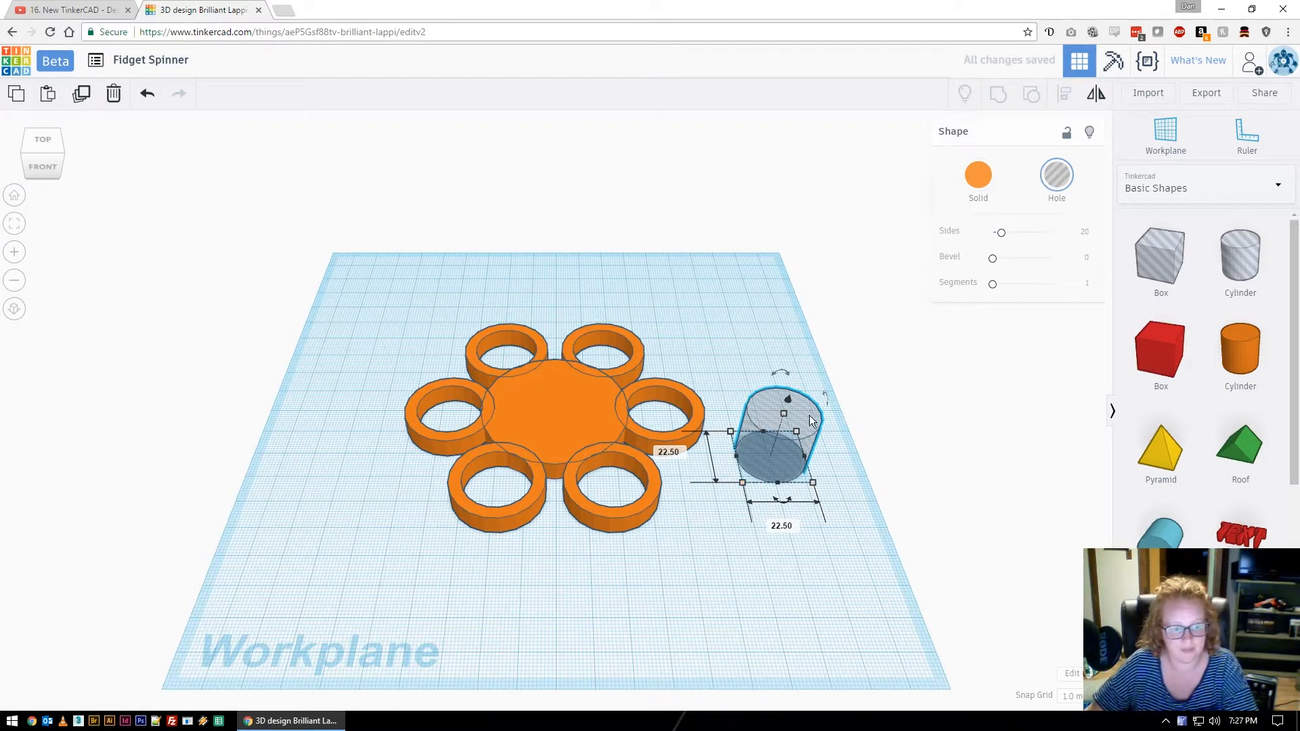
Move the 22.5 hole cylinder onto the centre of the hub disc.
drag(811, 420, 581, 378)
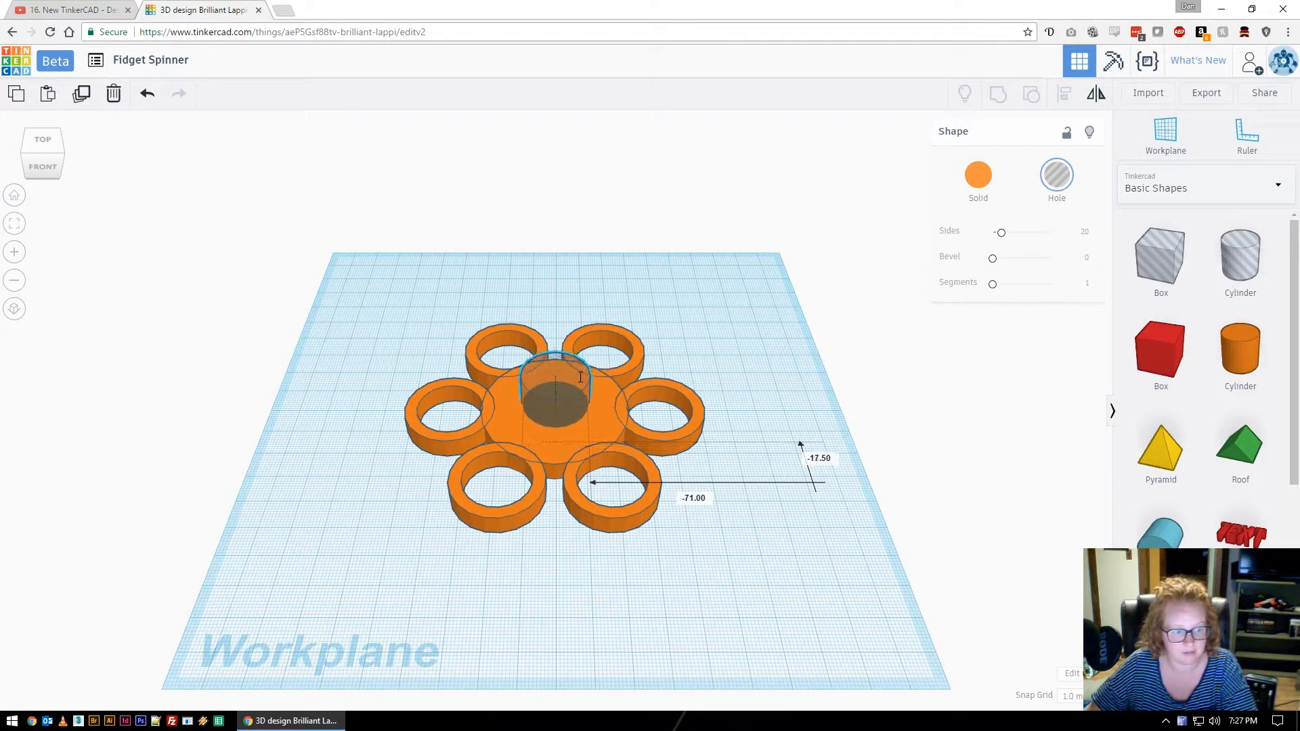
click(748, 562)
right_drag(693, 386, 764, 515)
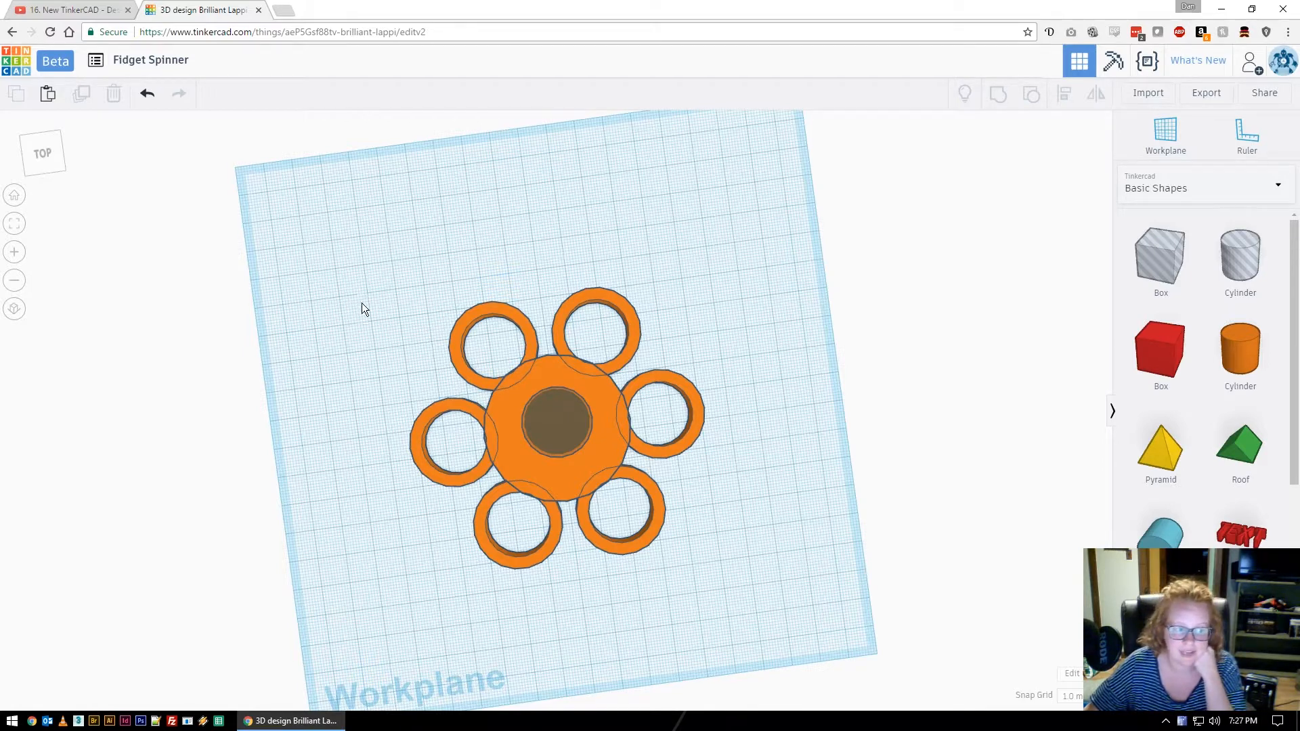
Centre the hub, bearing hole and rings on both axes with Align.
drag(358, 314, 749, 580)
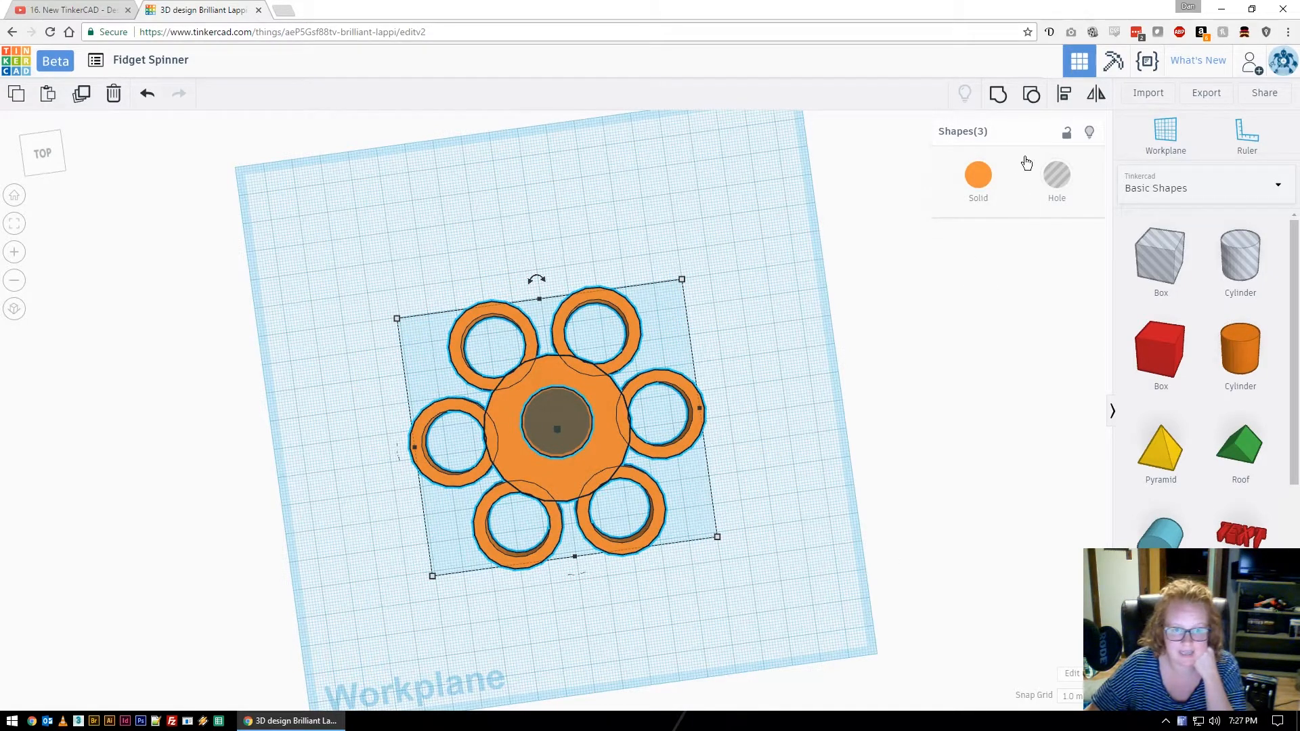
click(1067, 94)
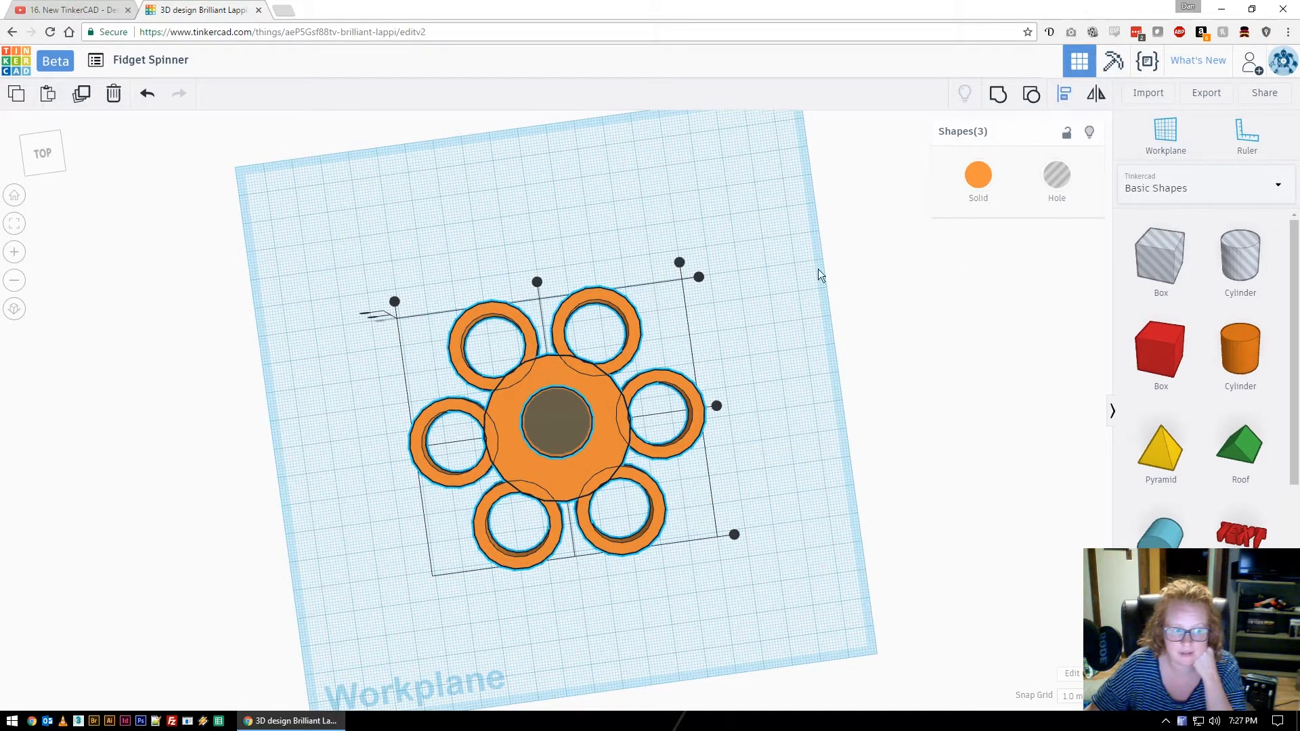
click(537, 283)
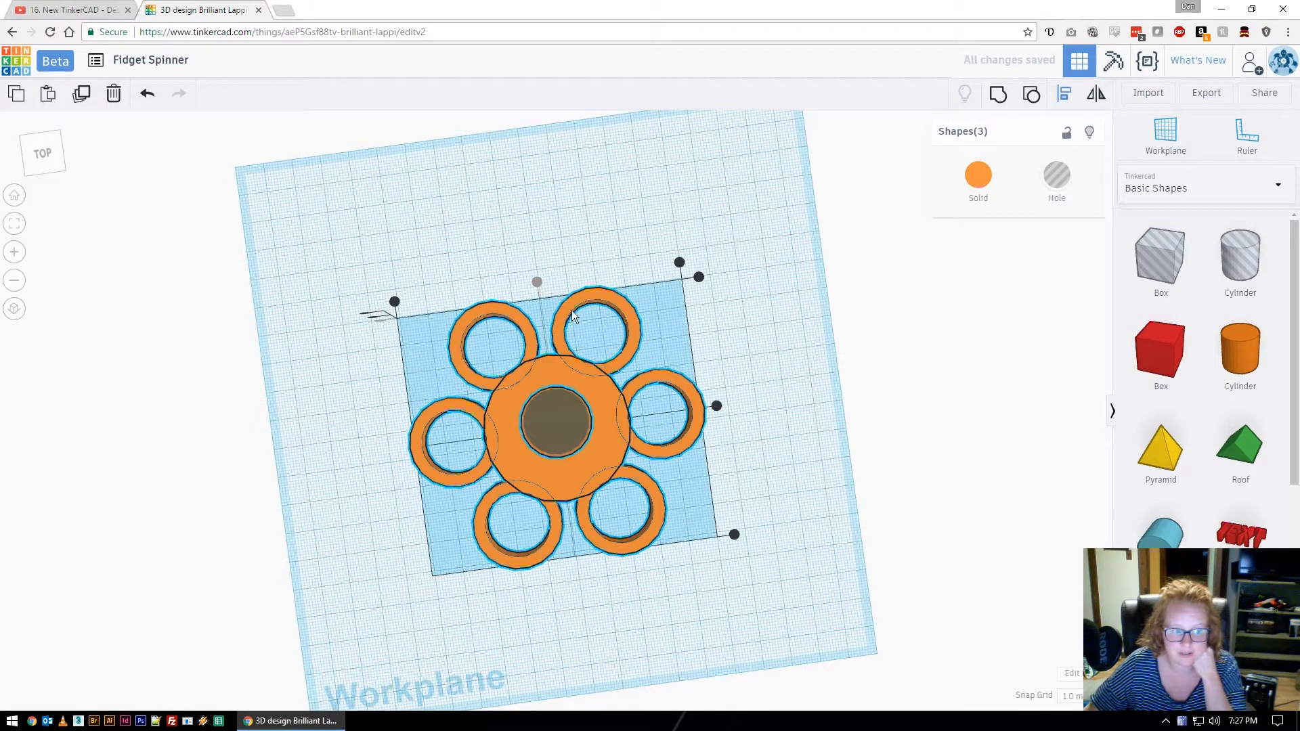
click(716, 407)
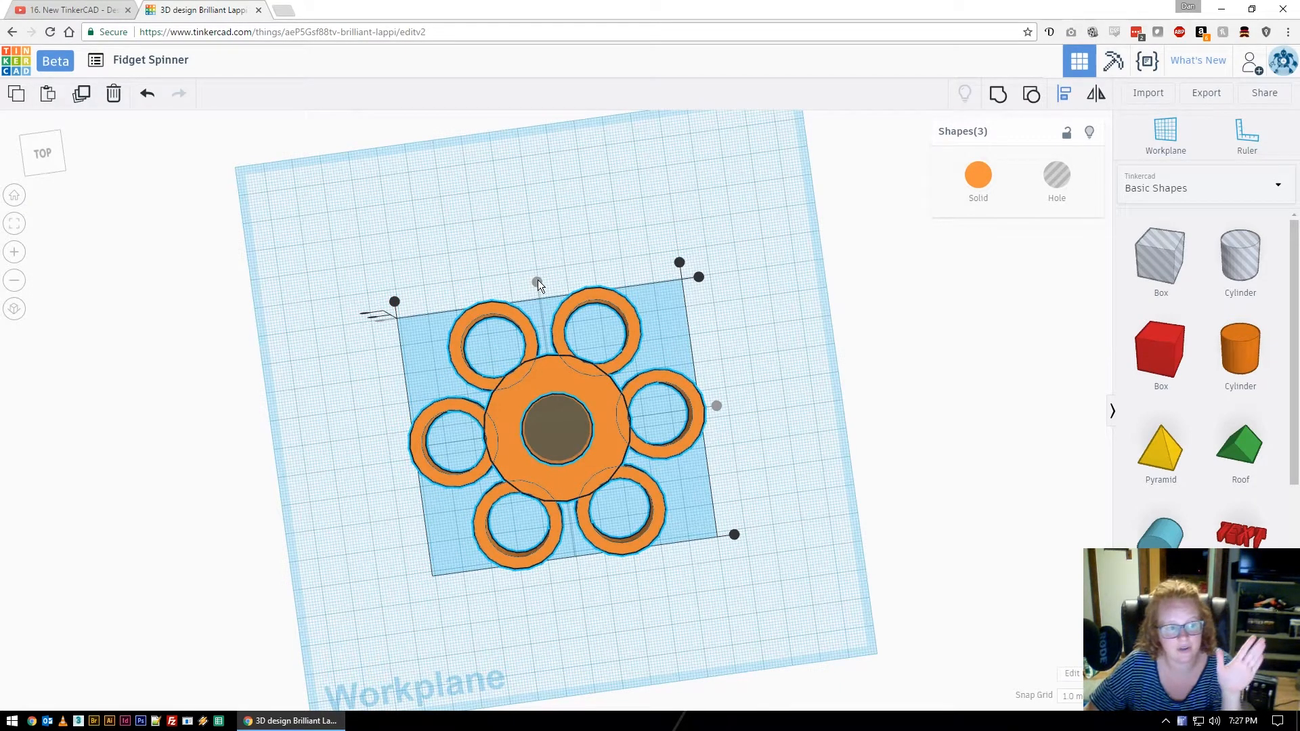
Group the pieces into one spinner with the bearing hole cut through the hub.
click(999, 96)
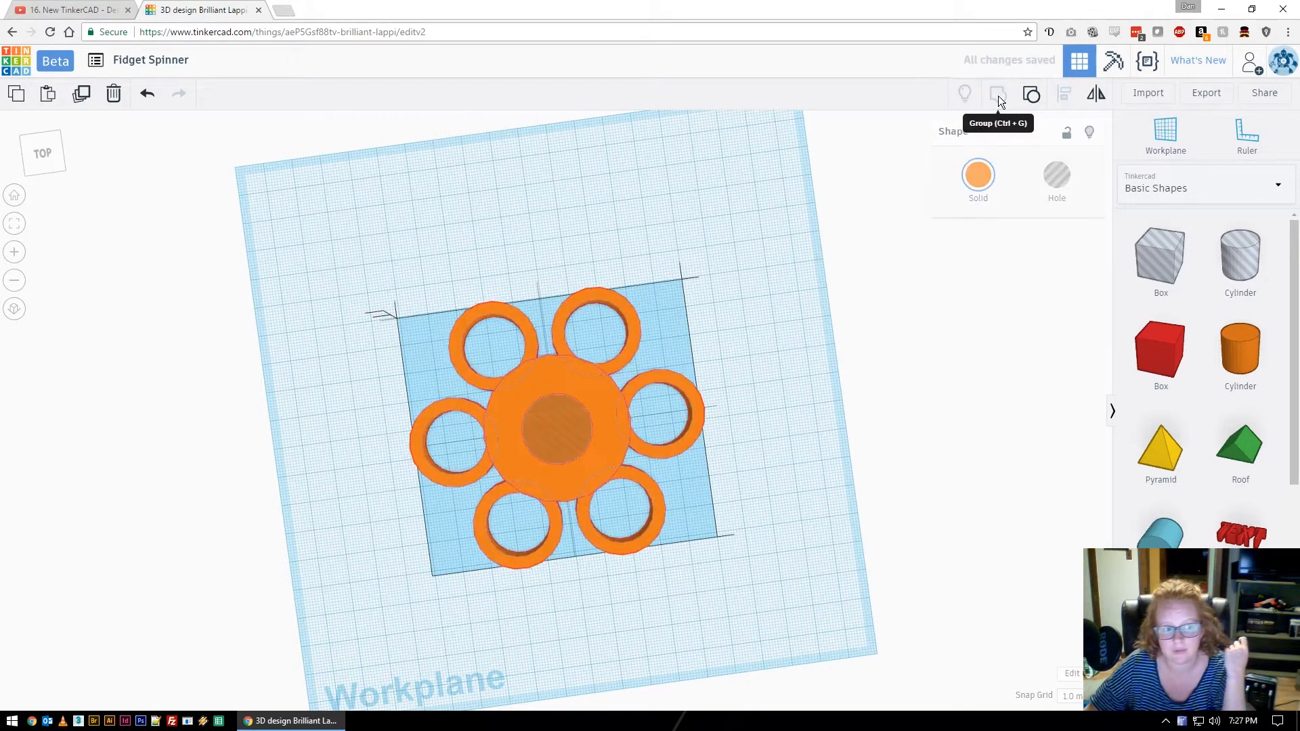
click(814, 363)
right_drag(819, 383, 782, 383)
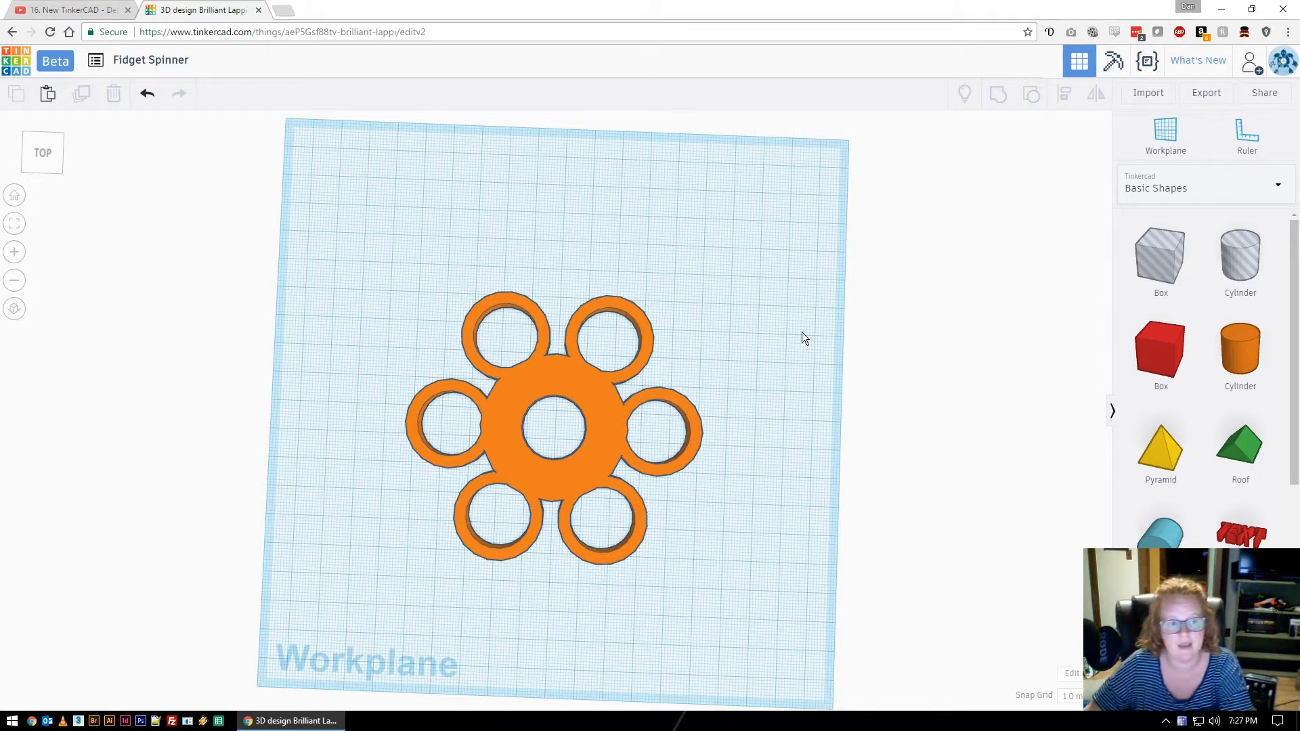
Colour the grouped spinner blue from the Solid swatches, then select the whole spinner.
click(14, 198)
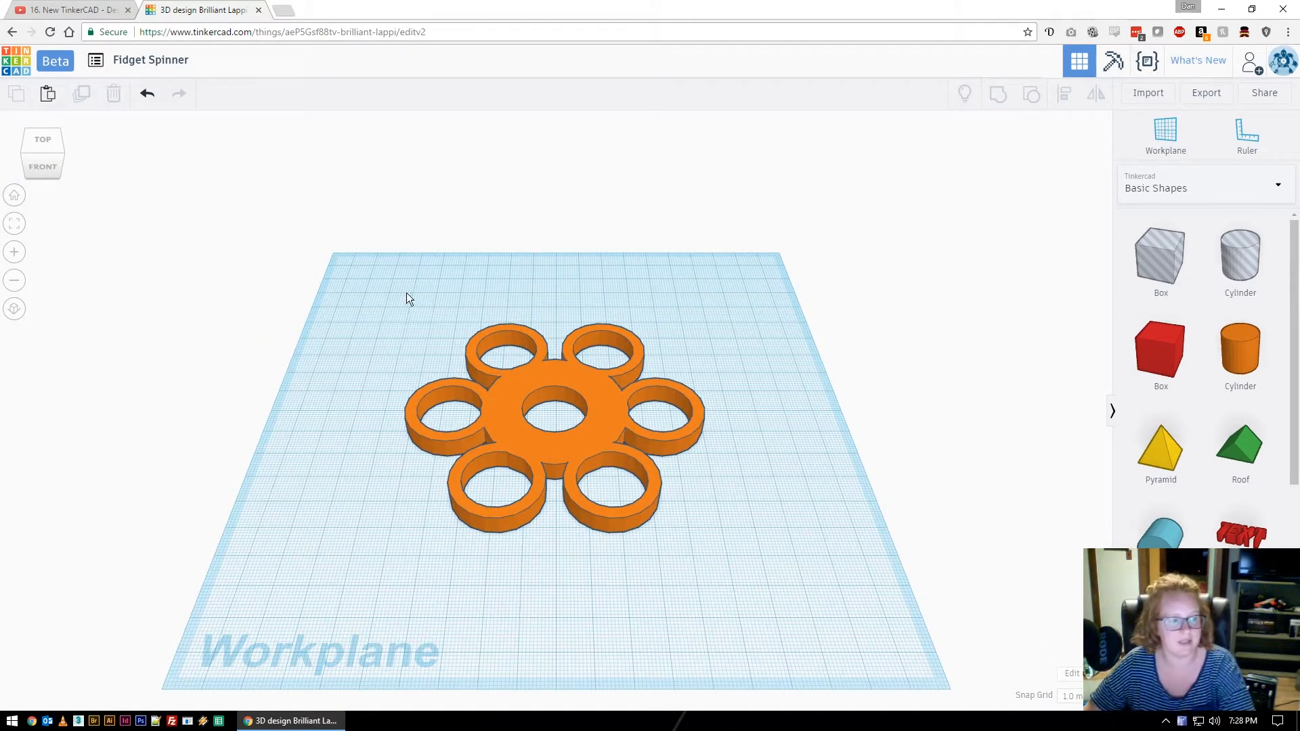
click(548, 372)
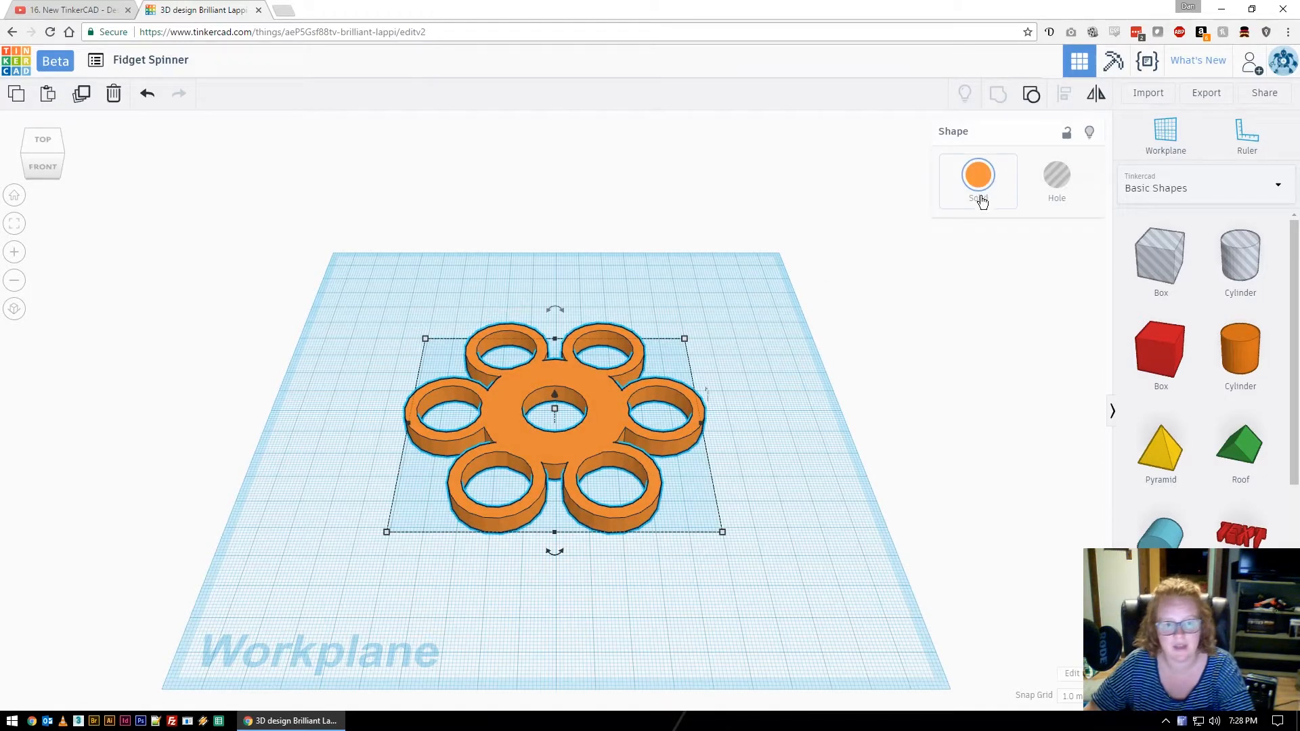
click(979, 177)
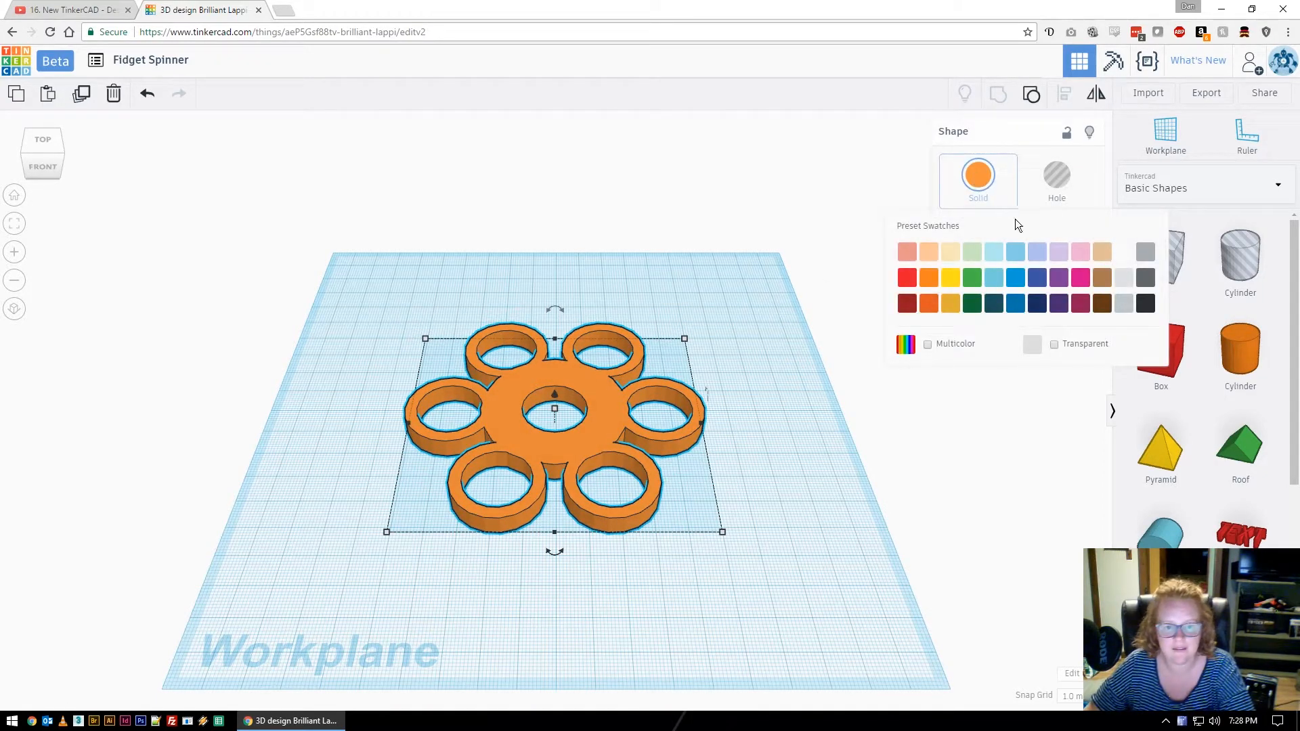
click(1018, 283)
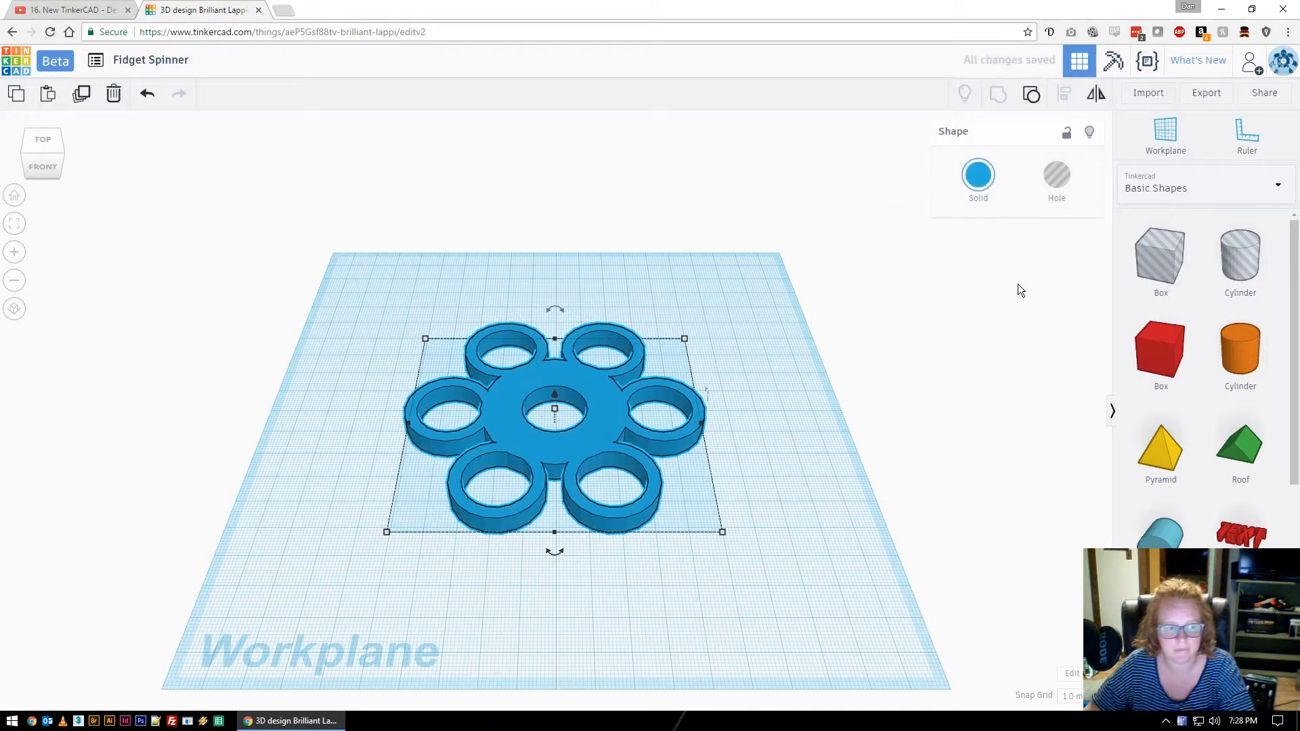
click(788, 445)
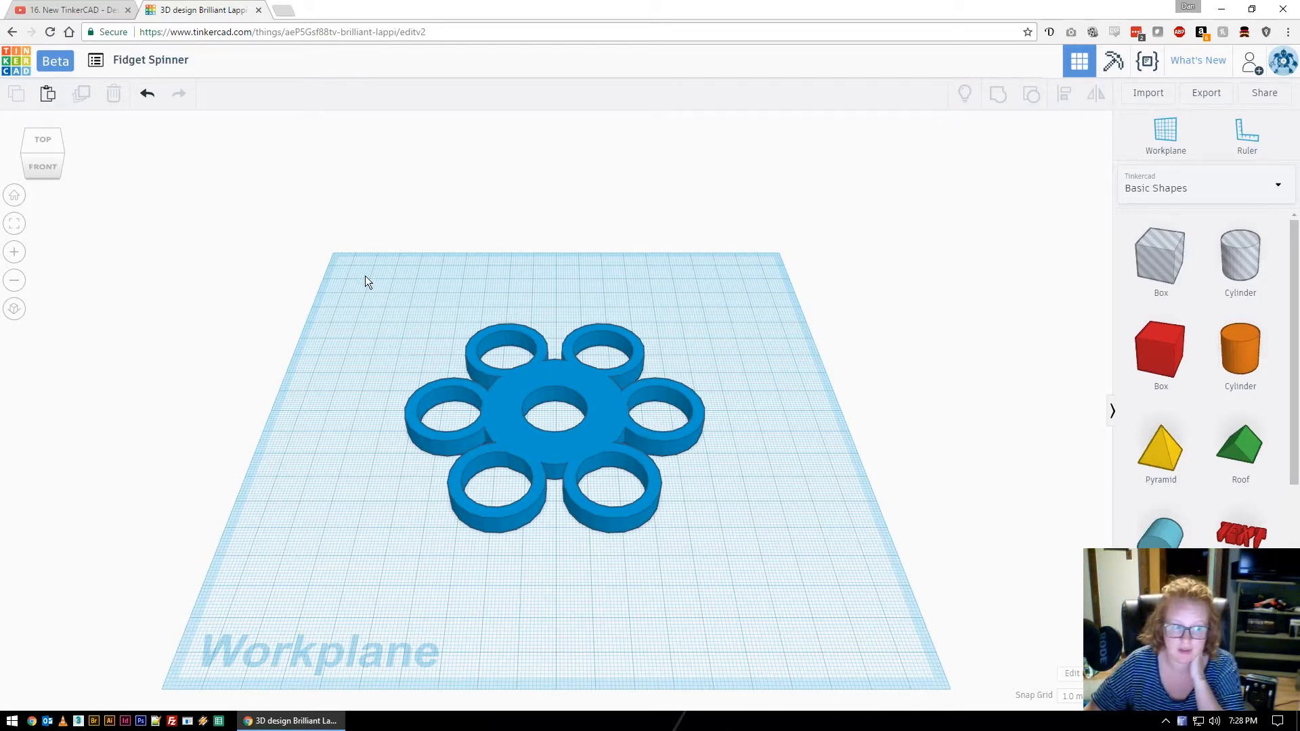
drag(364, 275, 810, 555)
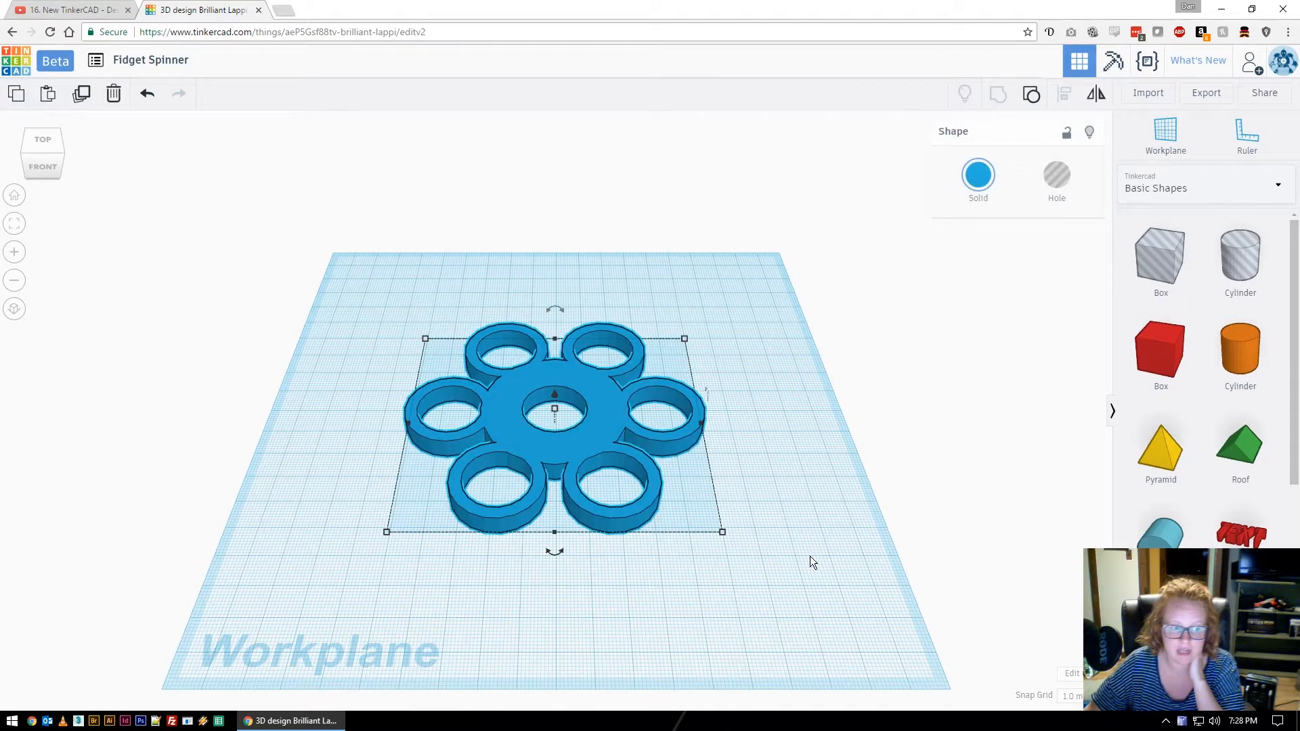
Ungroup the spinner twice into its separate rings, hub and holes.
click(1032, 95)
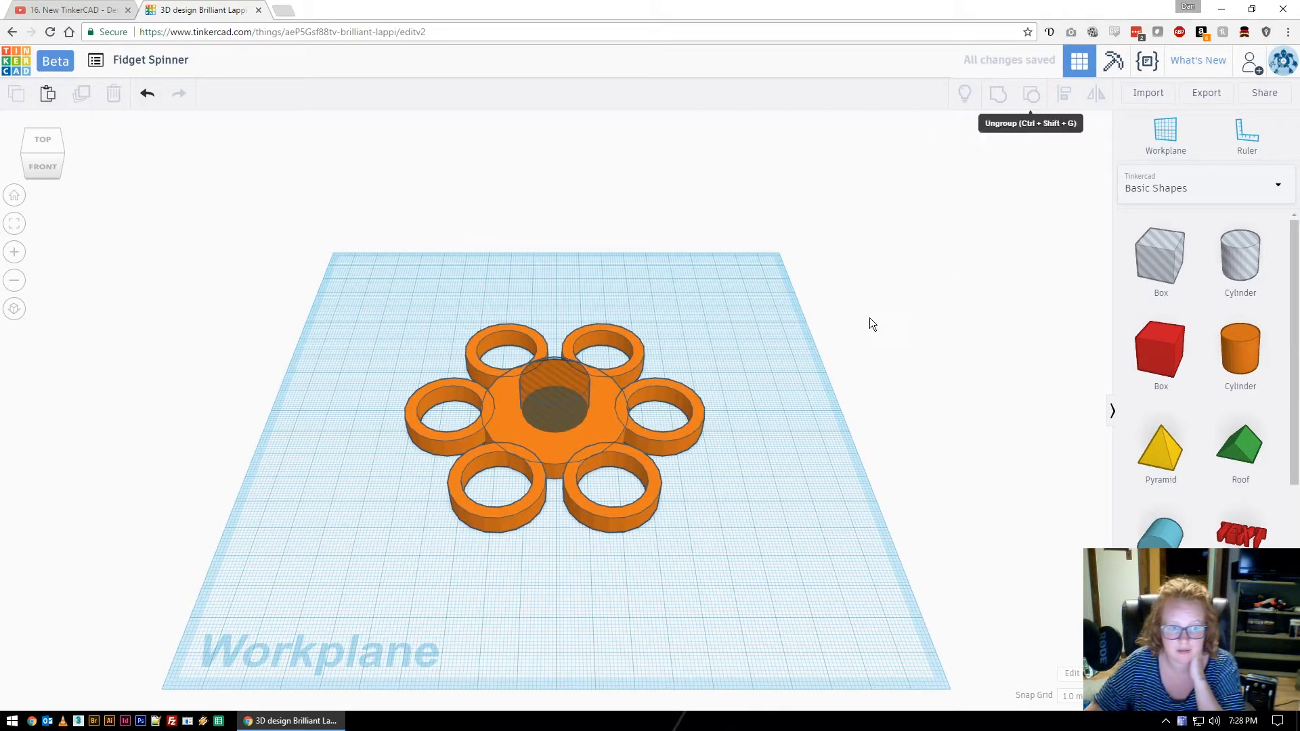
click(692, 424)
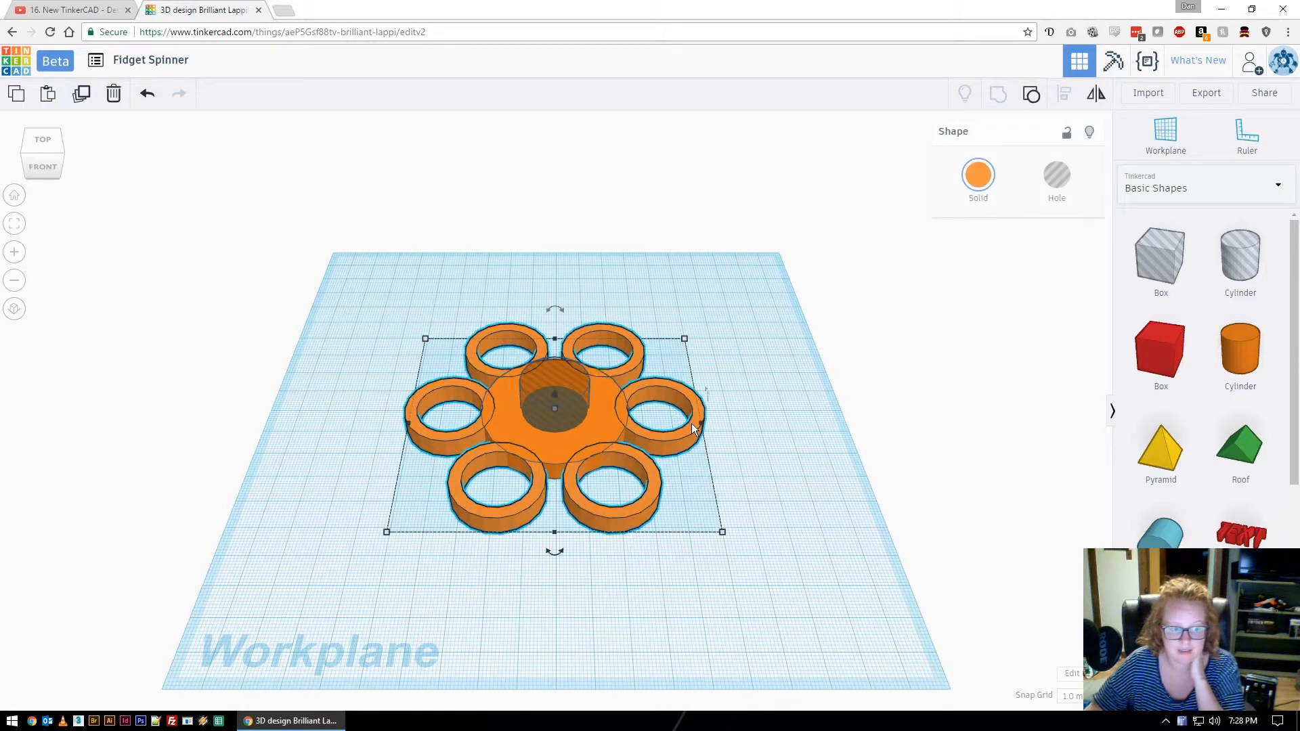
click(1033, 95)
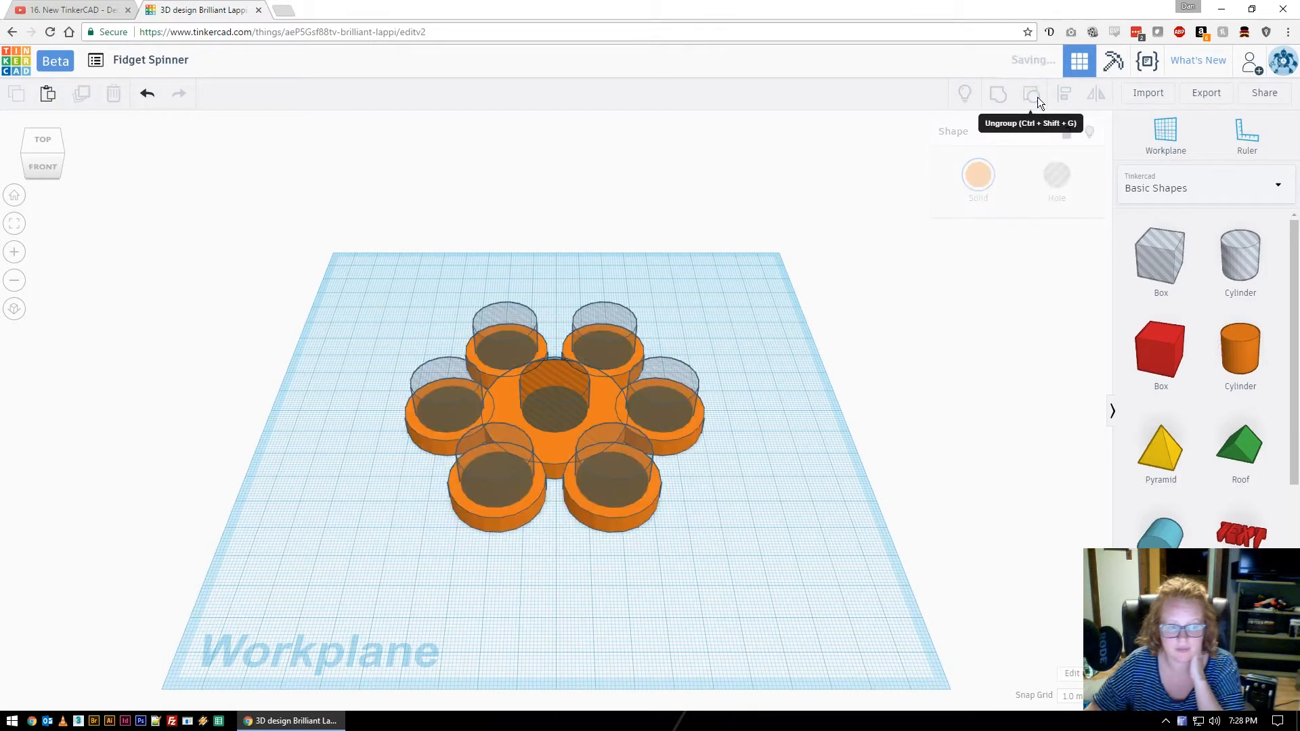
Colour the right, lower-right and lower-left rings red, orange and yellow.
click(664, 444)
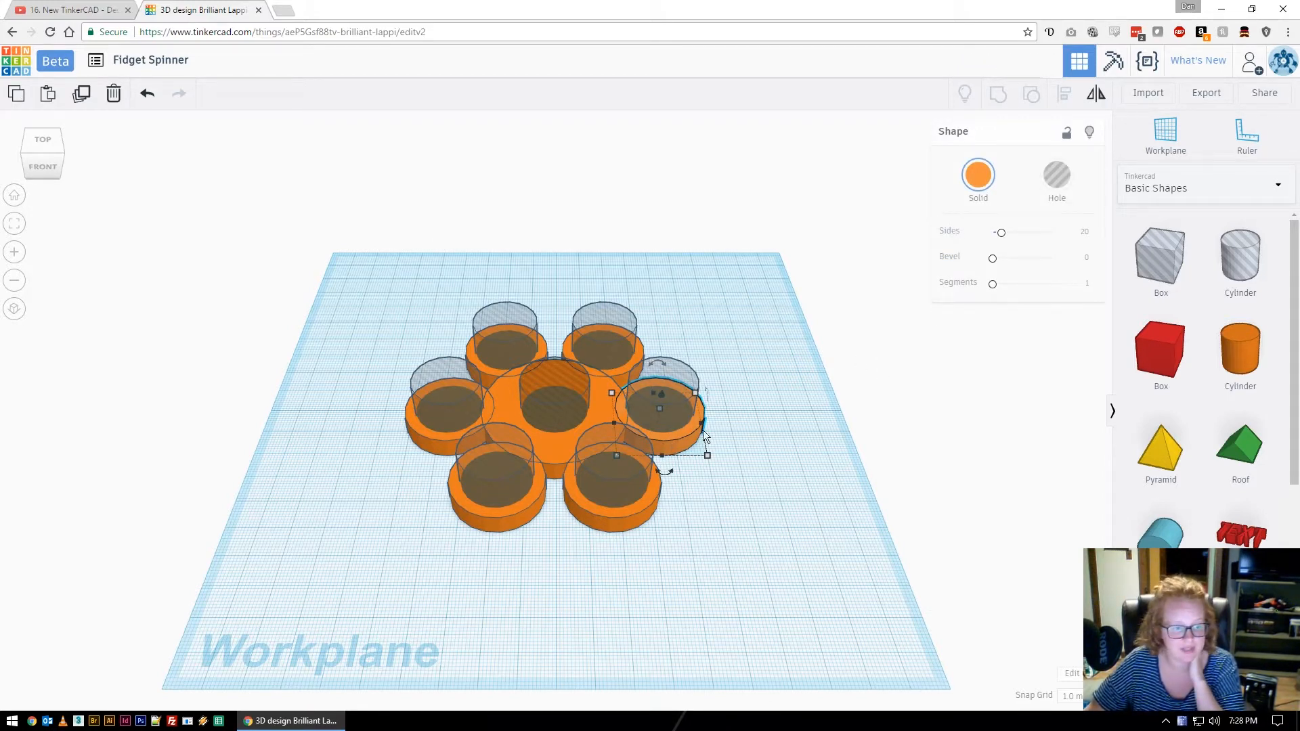
click(977, 177)
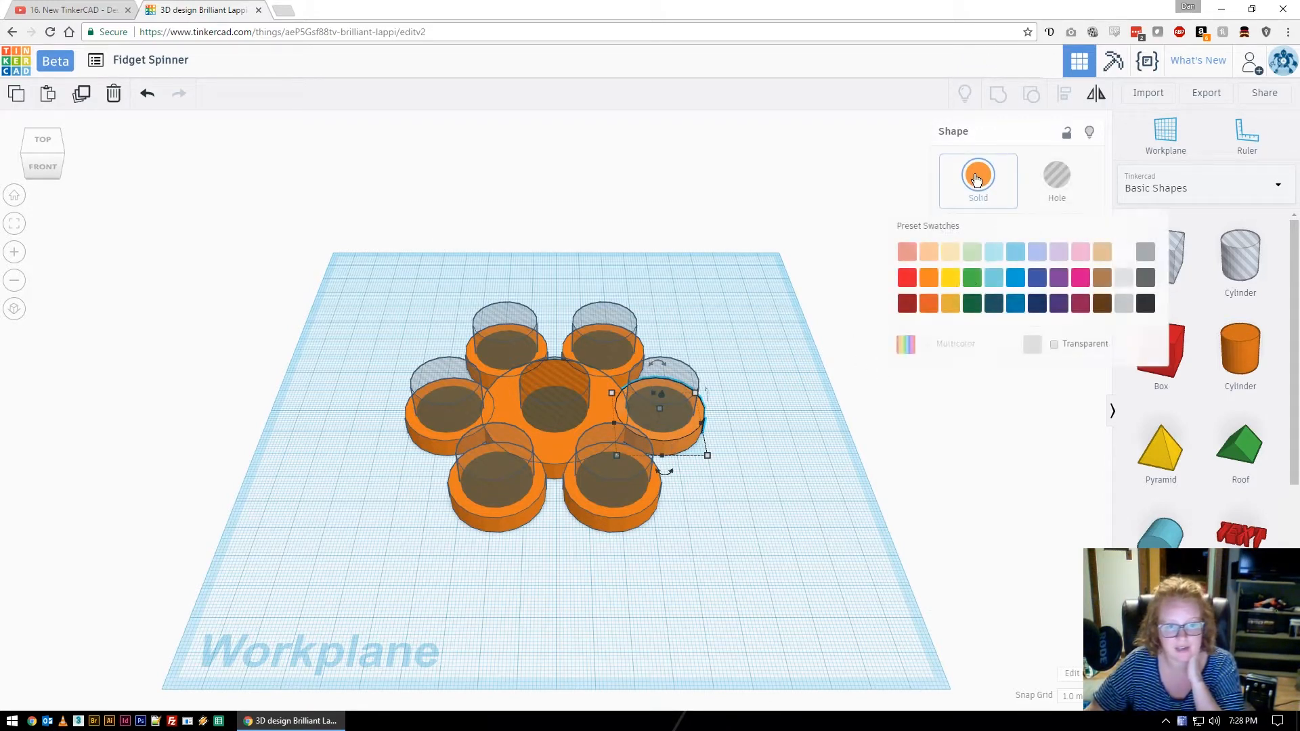
click(905, 280)
click(649, 509)
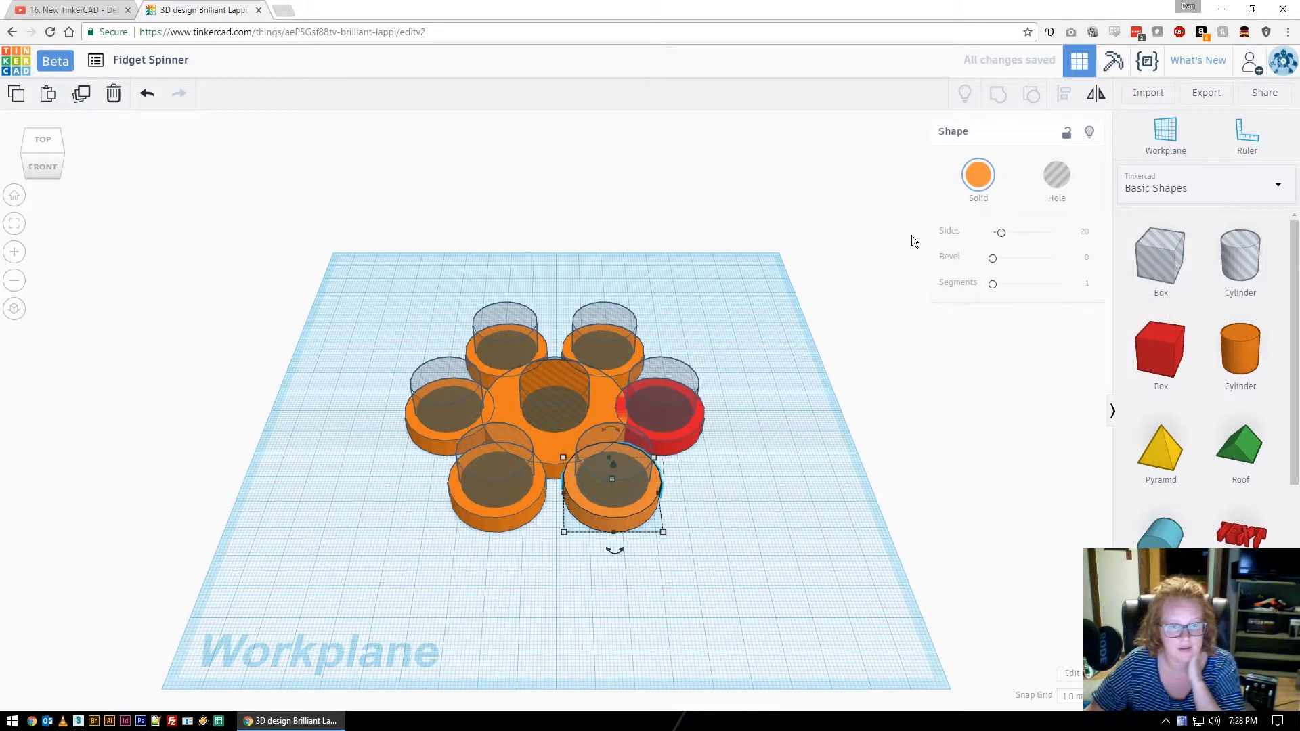
click(977, 177)
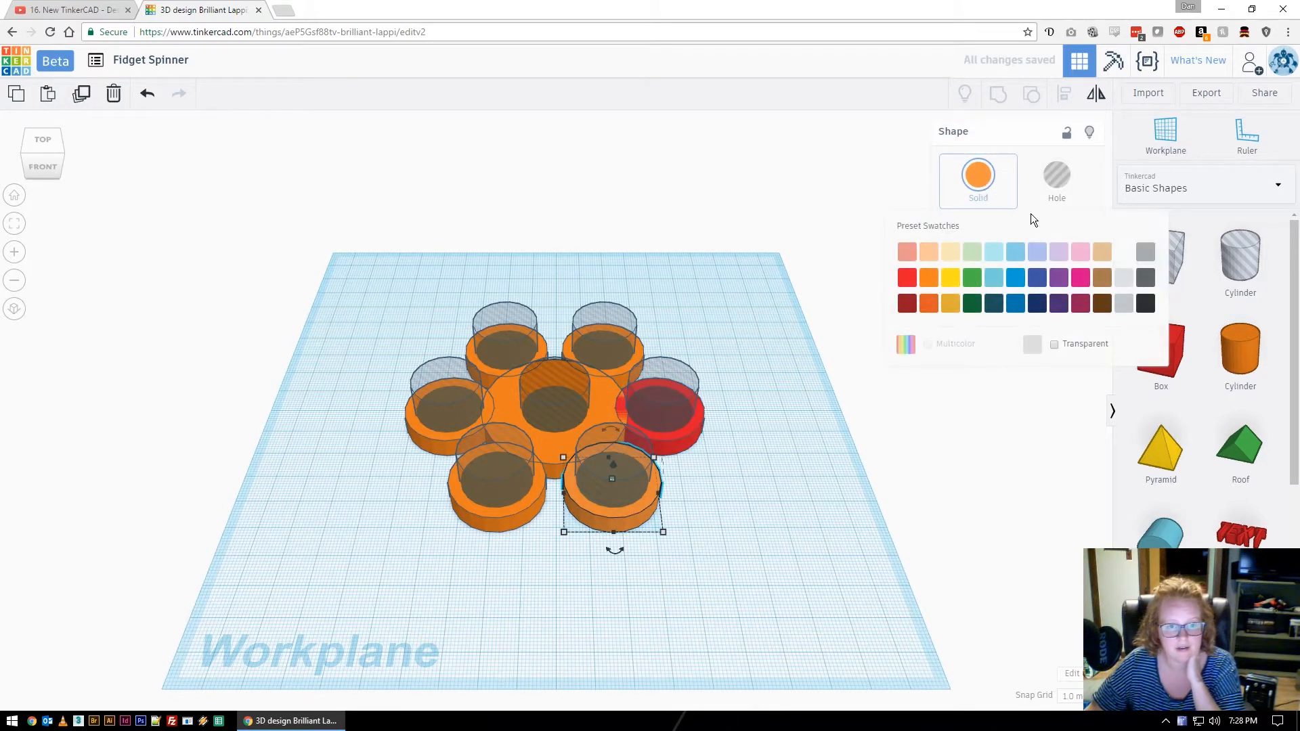
click(929, 277)
click(535, 497)
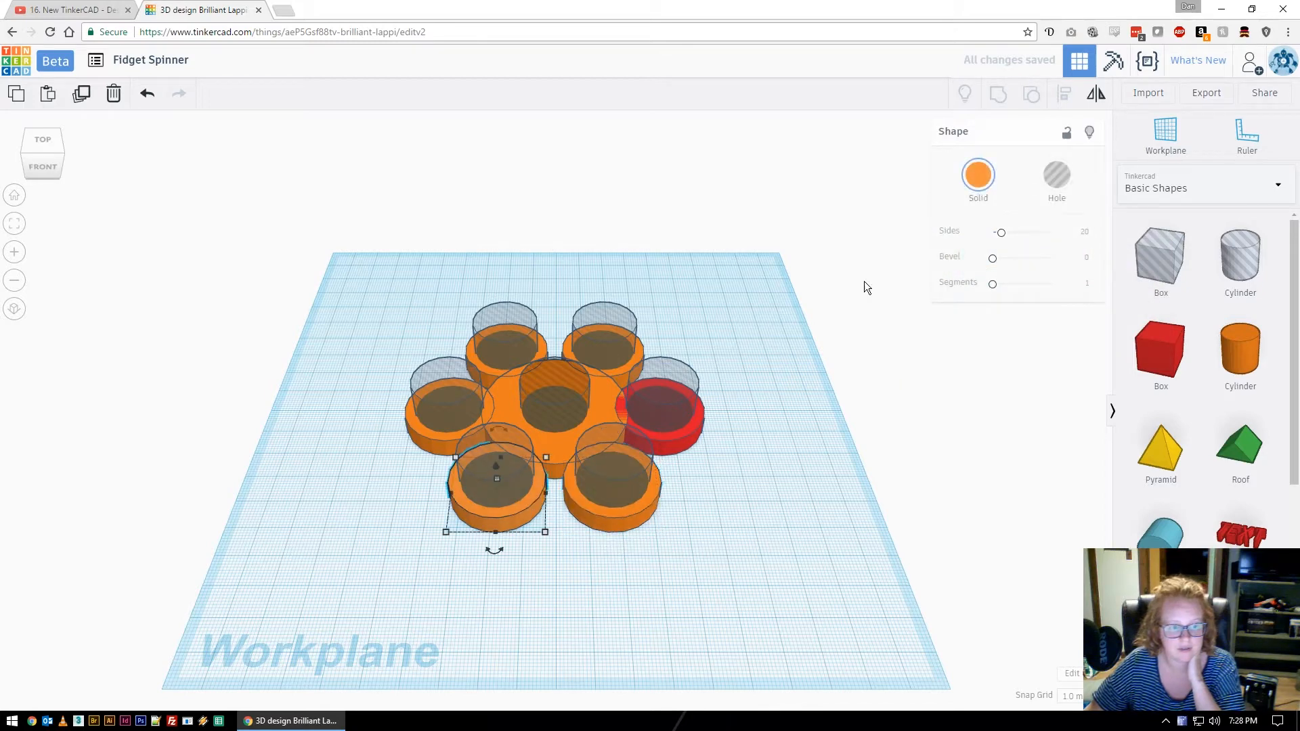
click(978, 177)
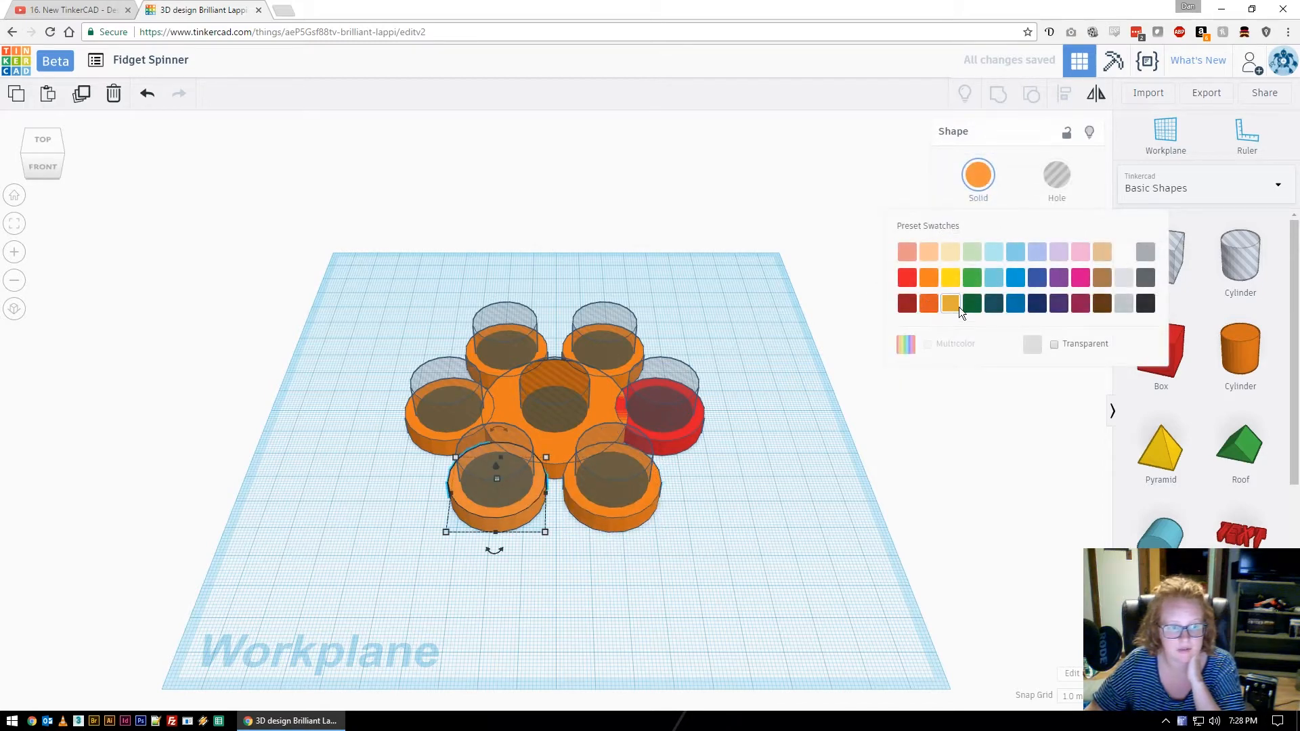
click(958, 306)
Colour the left, upper-left and upper-right rings green, blue and purple.
click(444, 439)
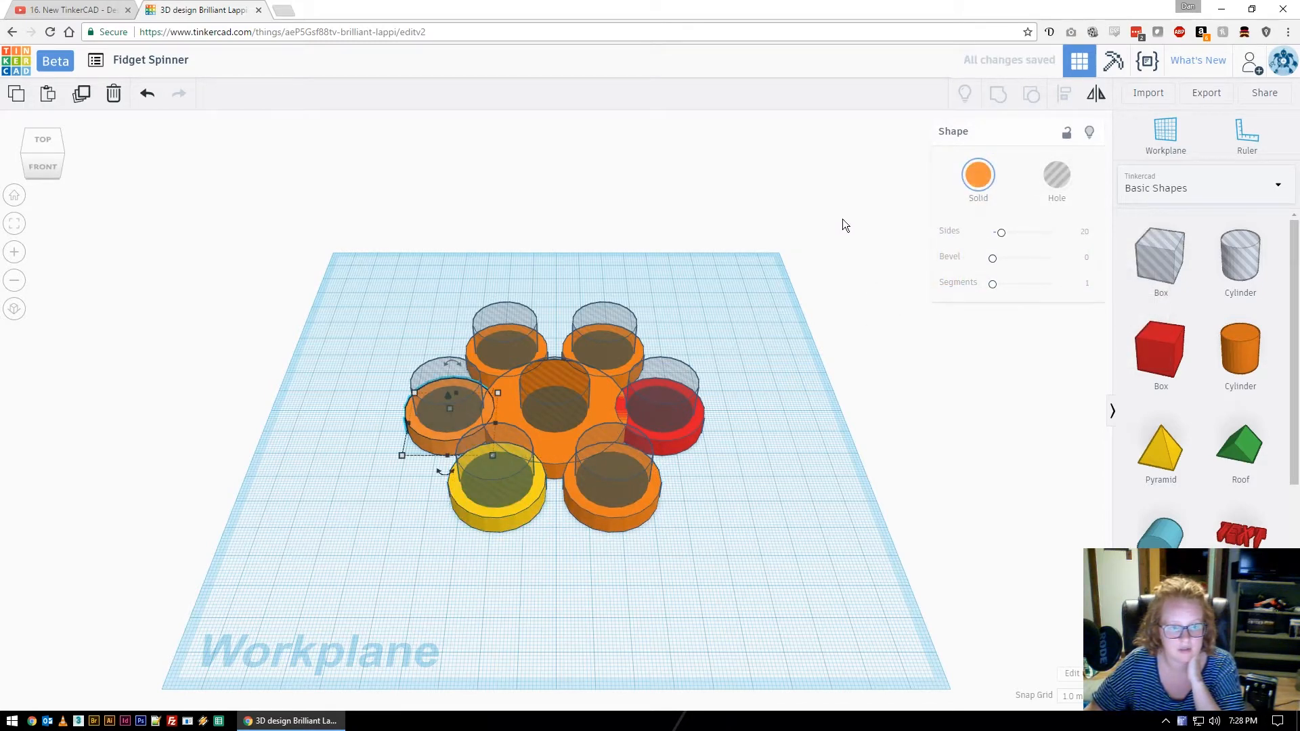
click(978, 175)
click(981, 306)
click(550, 355)
click(978, 175)
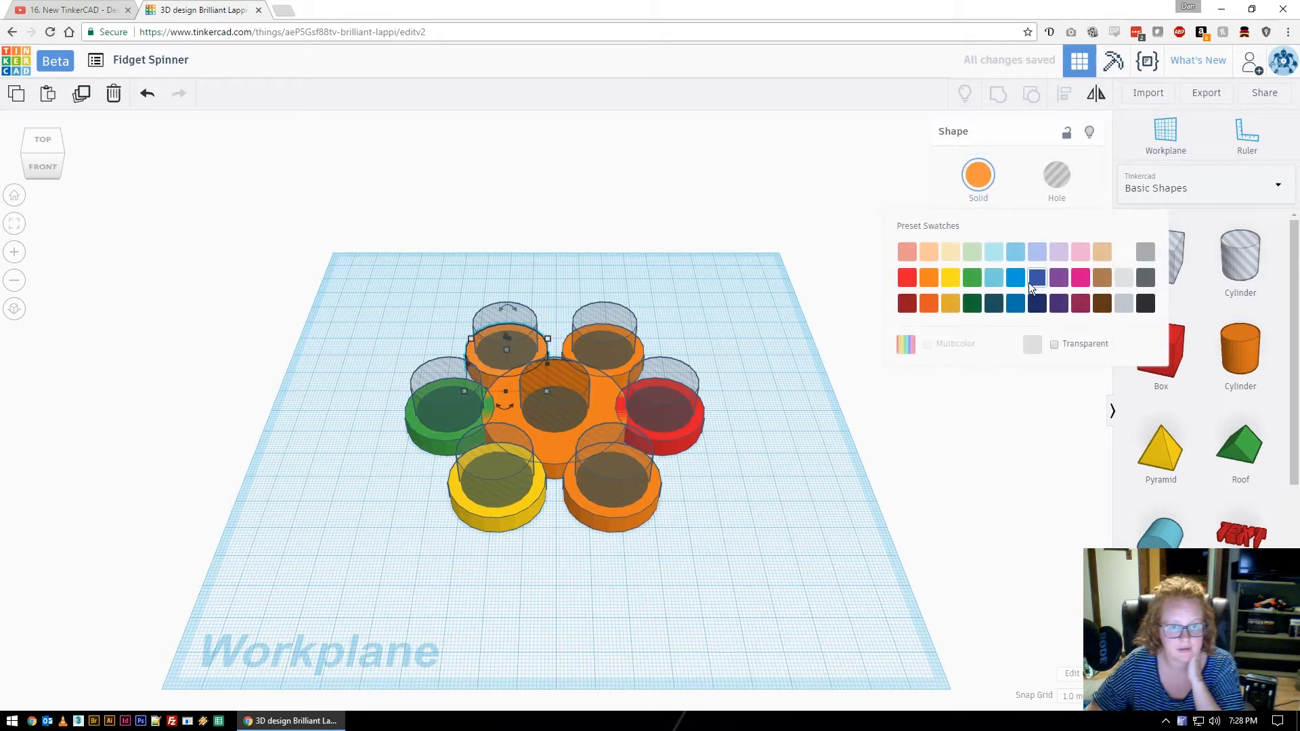
click(1014, 284)
click(638, 346)
click(978, 174)
click(1062, 281)
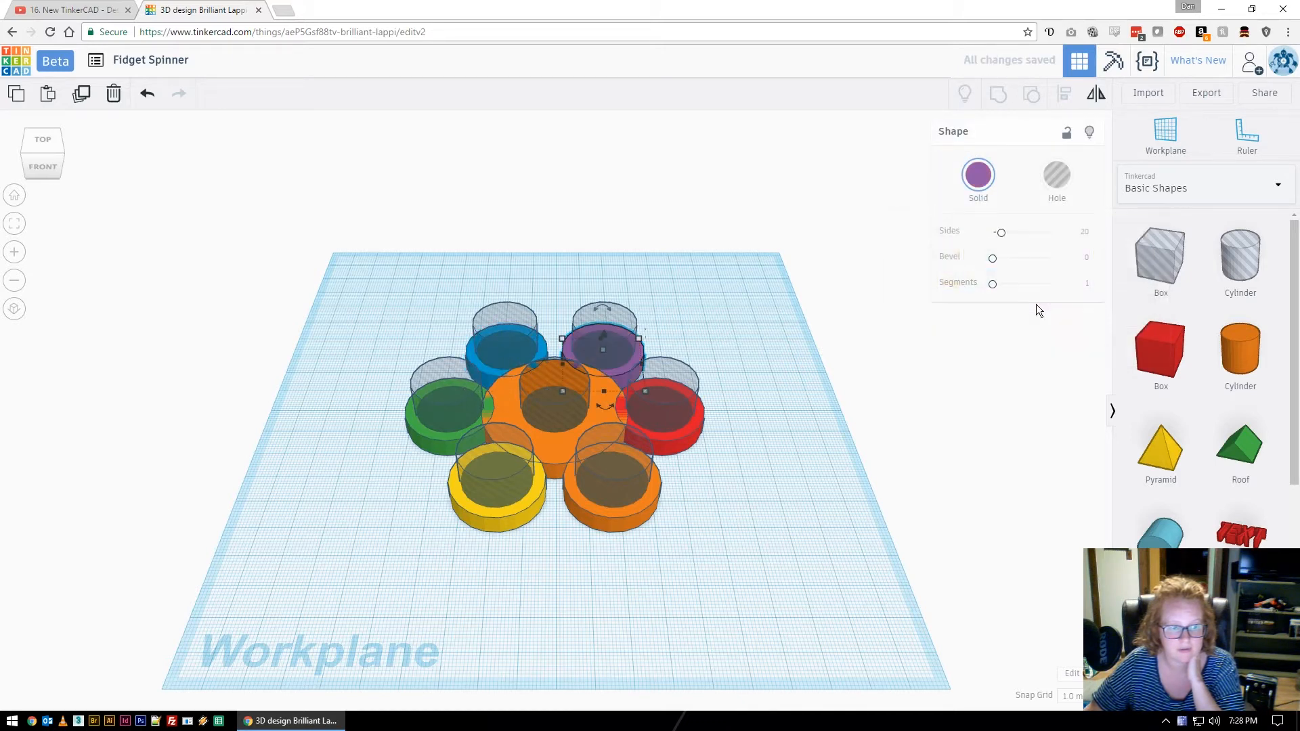
Make the centre hub black.
click(558, 442)
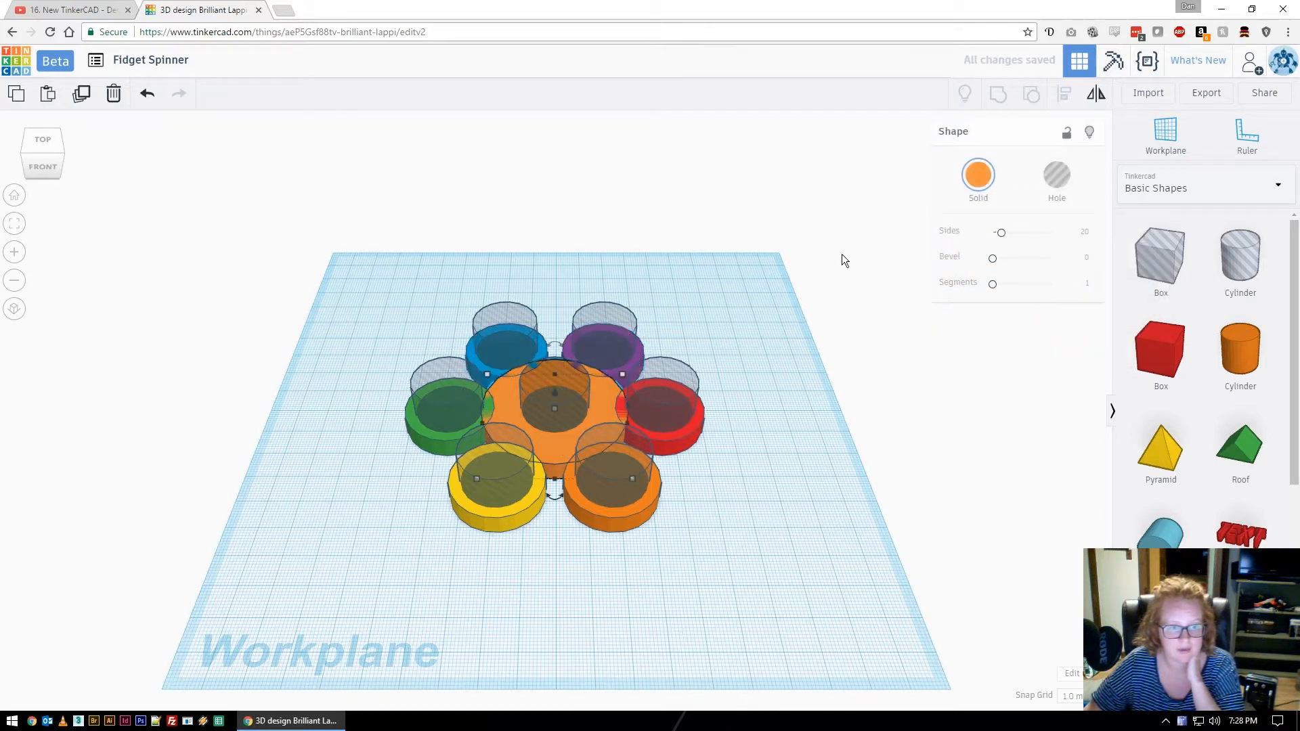
click(978, 174)
click(1146, 304)
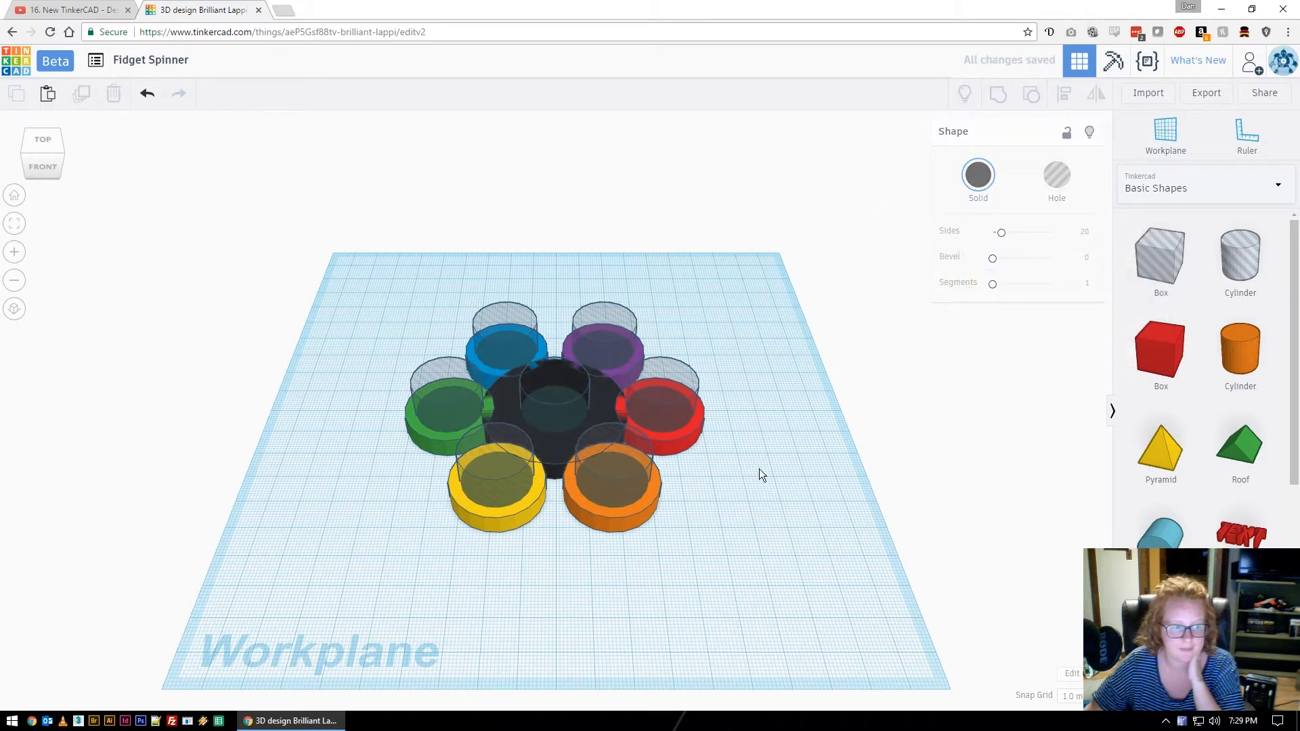
click(793, 480)
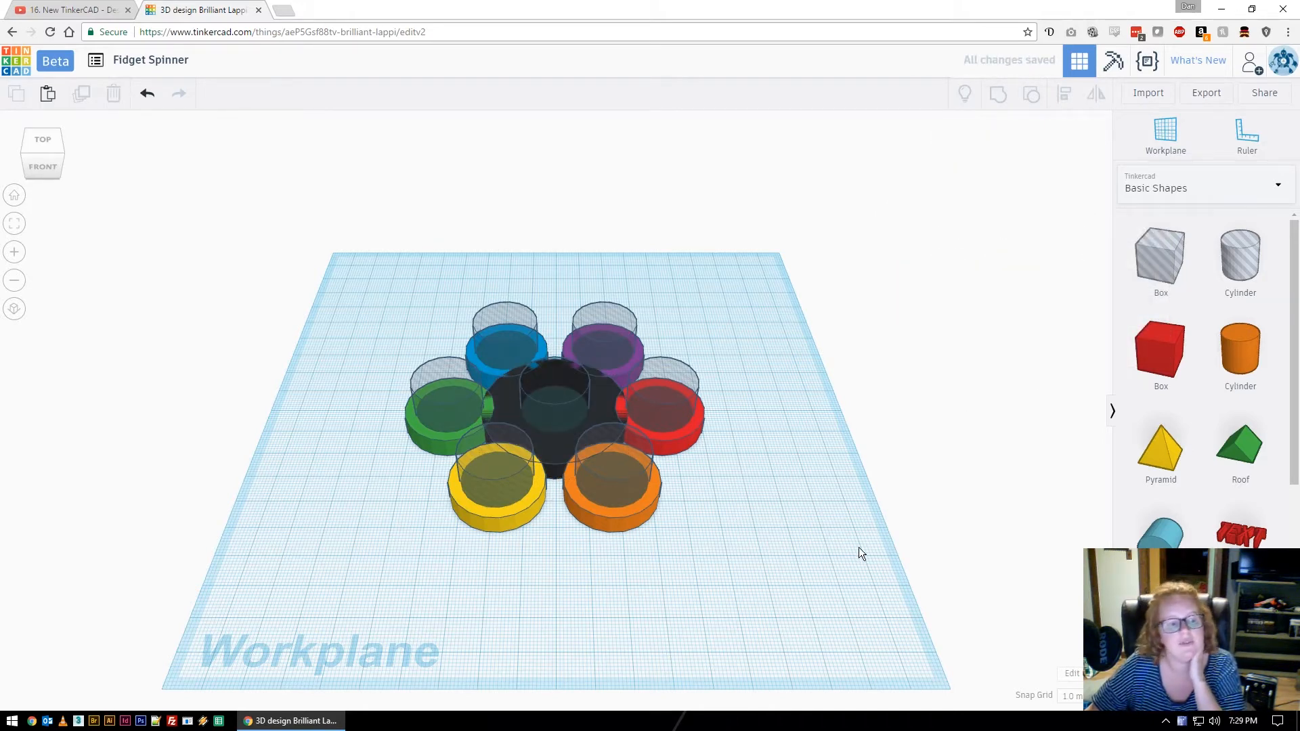
Group all fourteen parts and enable Multicolor so the rings and hub keep their colours.
drag(368, 286, 766, 557)
click(998, 94)
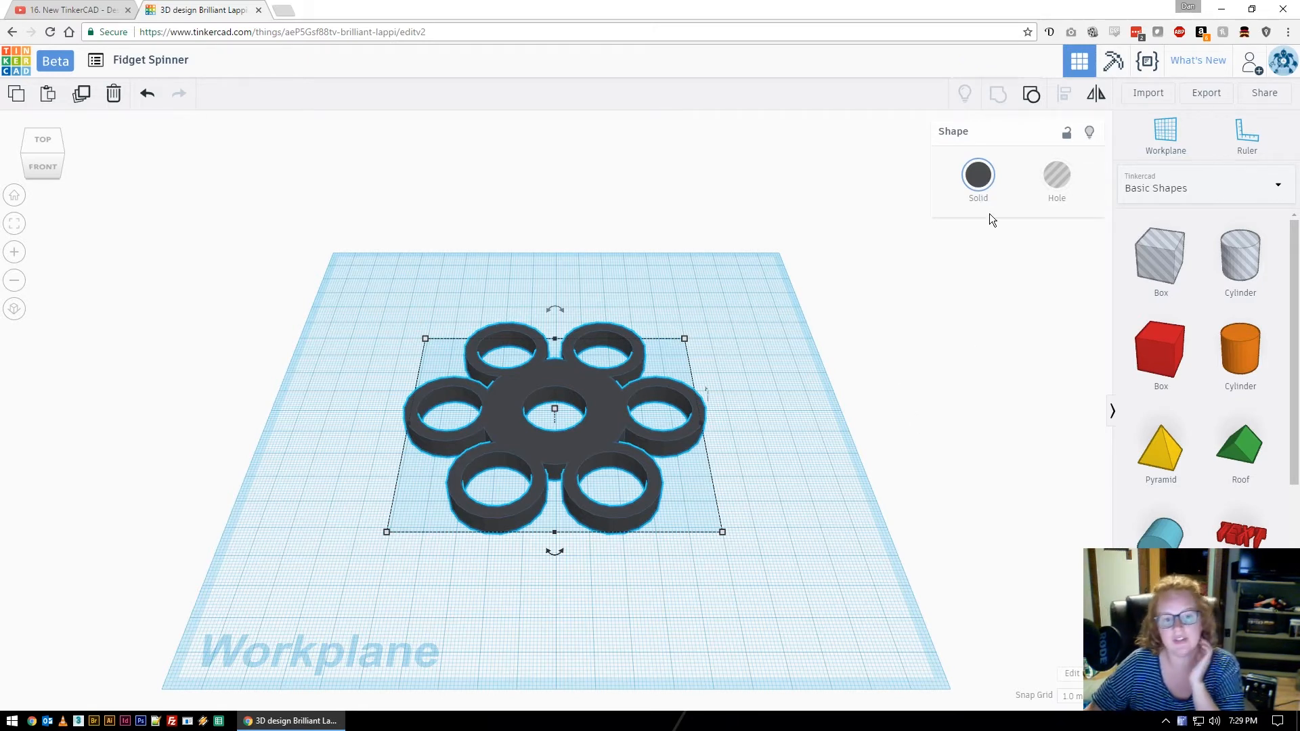
click(977, 176)
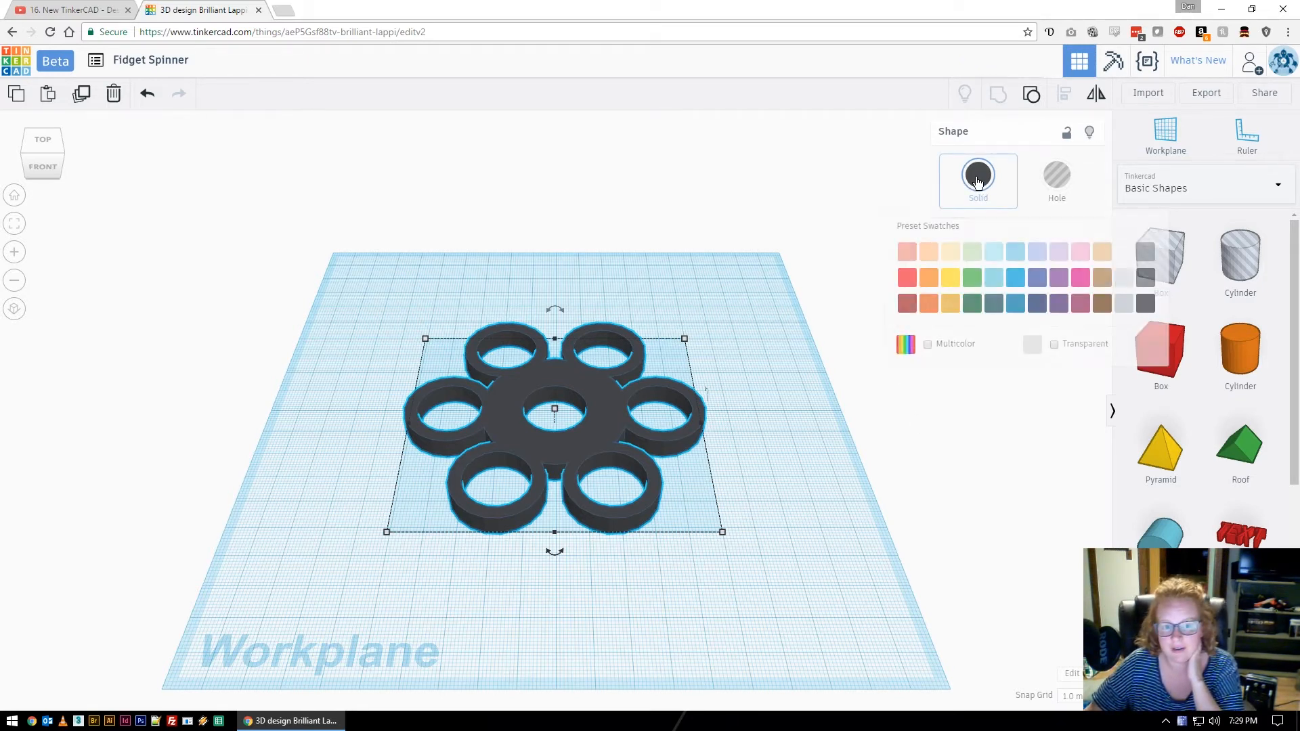
click(928, 345)
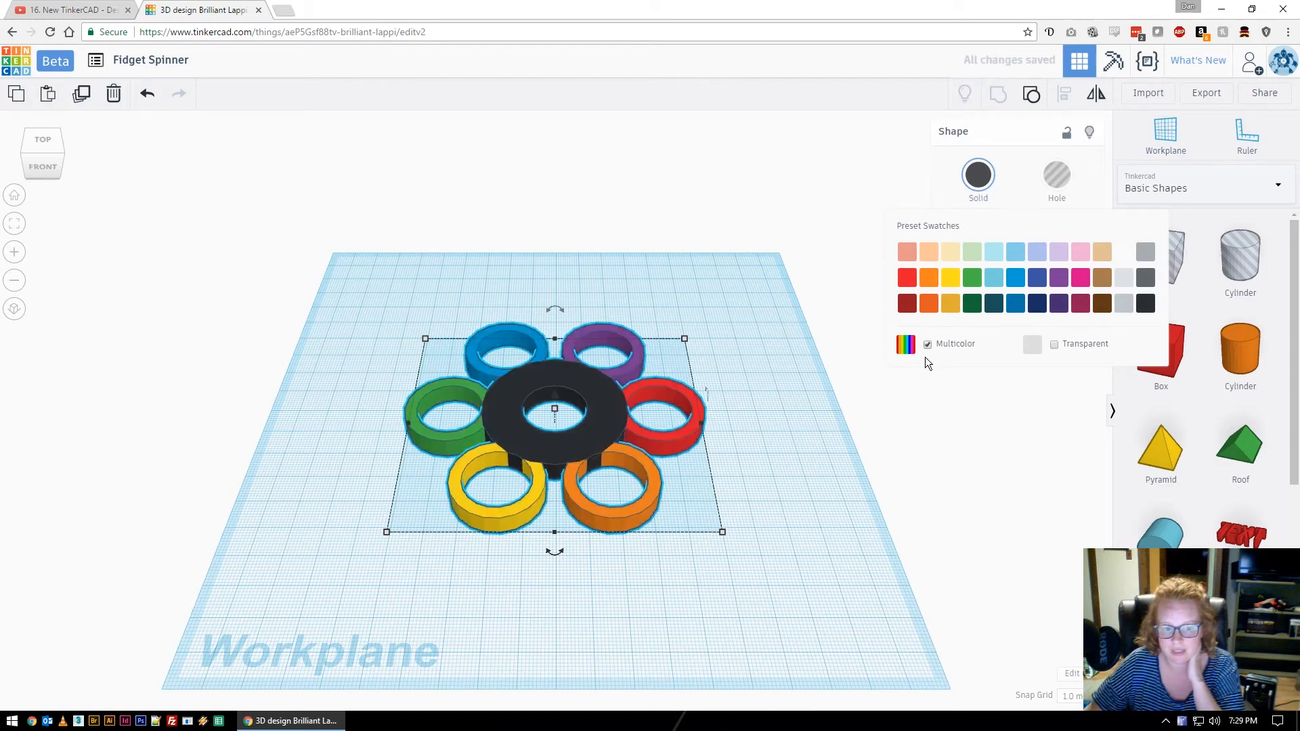
click(790, 409)
right_drag(778, 320, 804, 479)
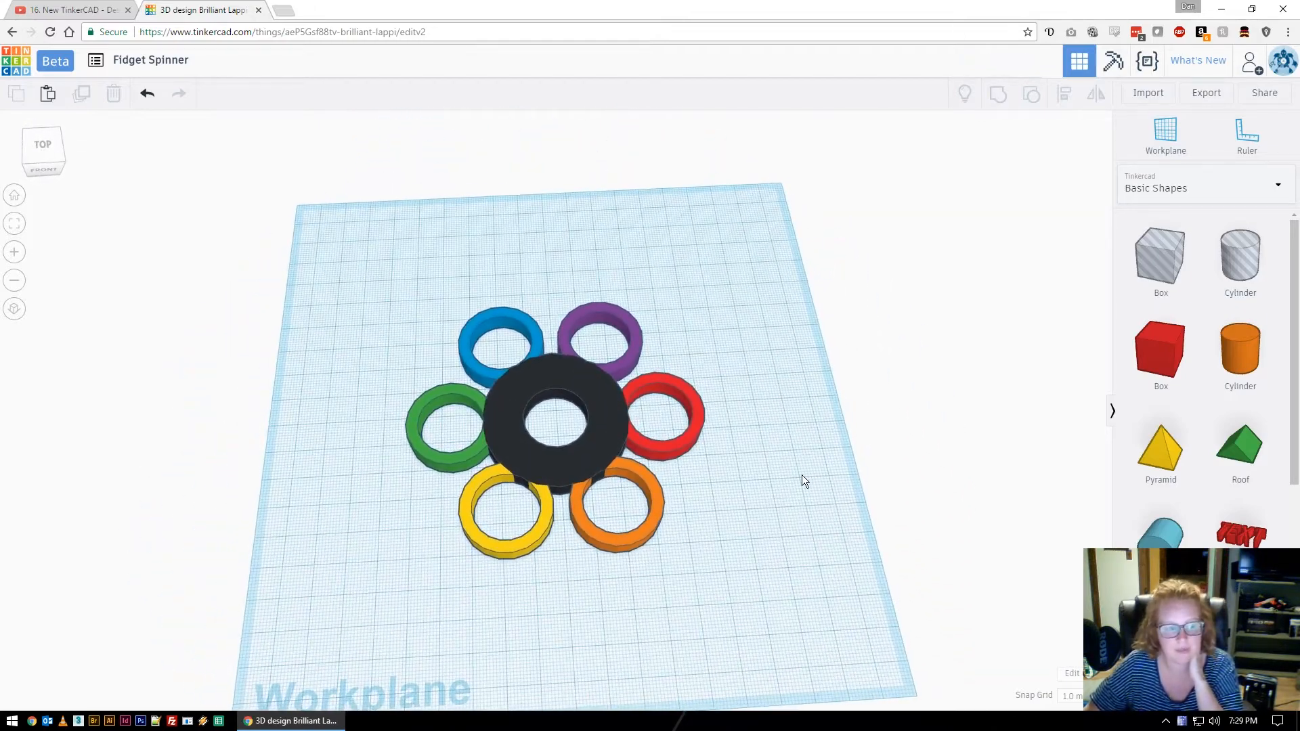